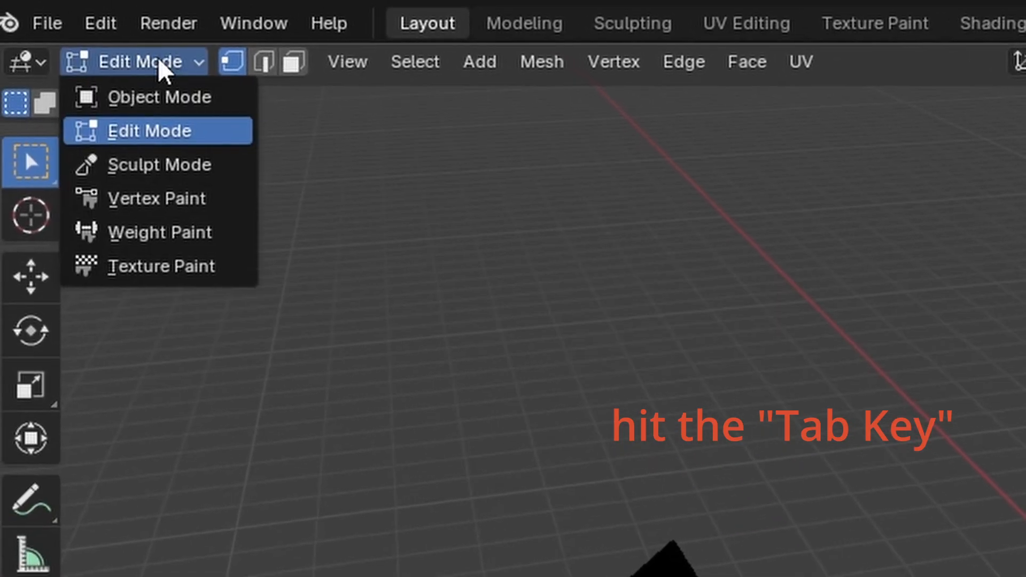
Step: Switch the cube from Edit Mode to Object Mode and back to Edit Mode
click(114, 51)
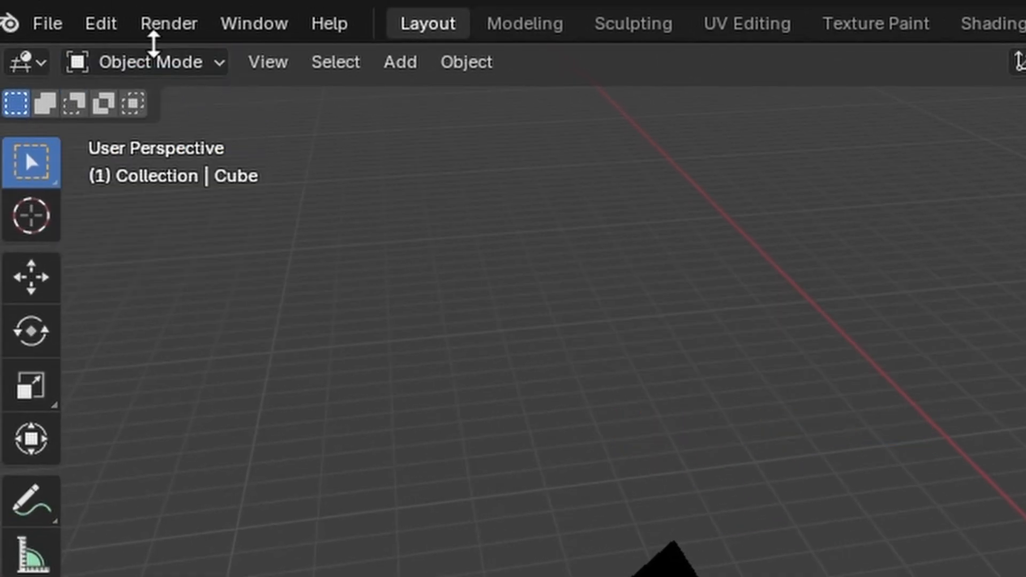
click(172, 64)
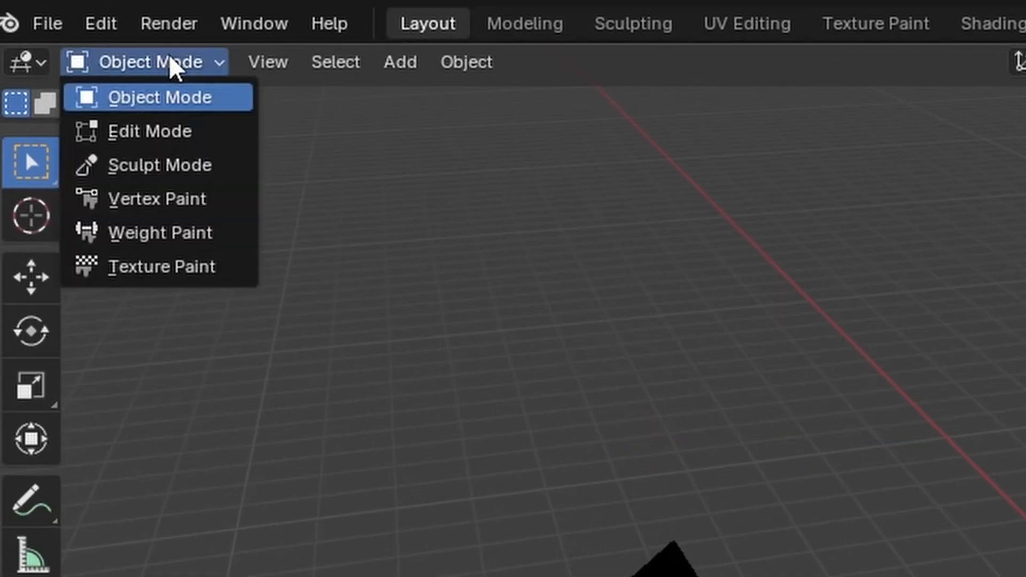
click(179, 134)
key(Tab)
key(Tab)
key(Tab)
key(Tab)
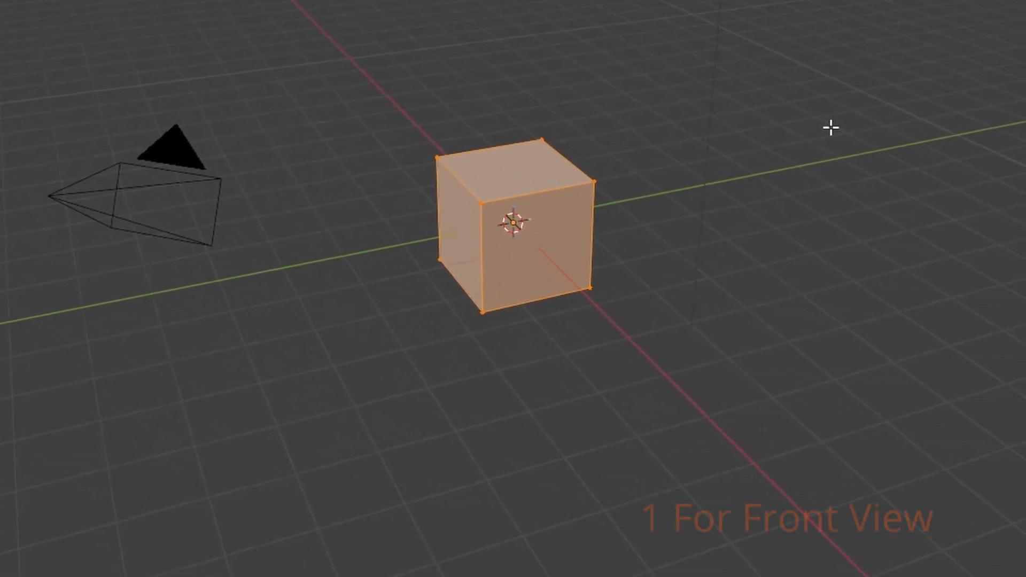
Step: Show the cube in front view and turn on the X-Ray display
key(1)
scroll(449, 37, up, 5)
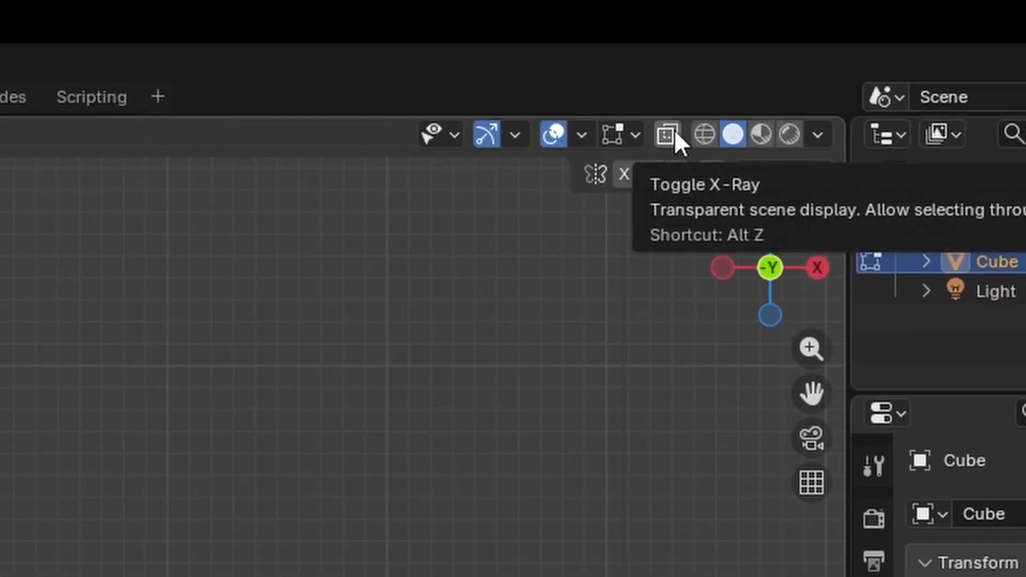
click(688, 97)
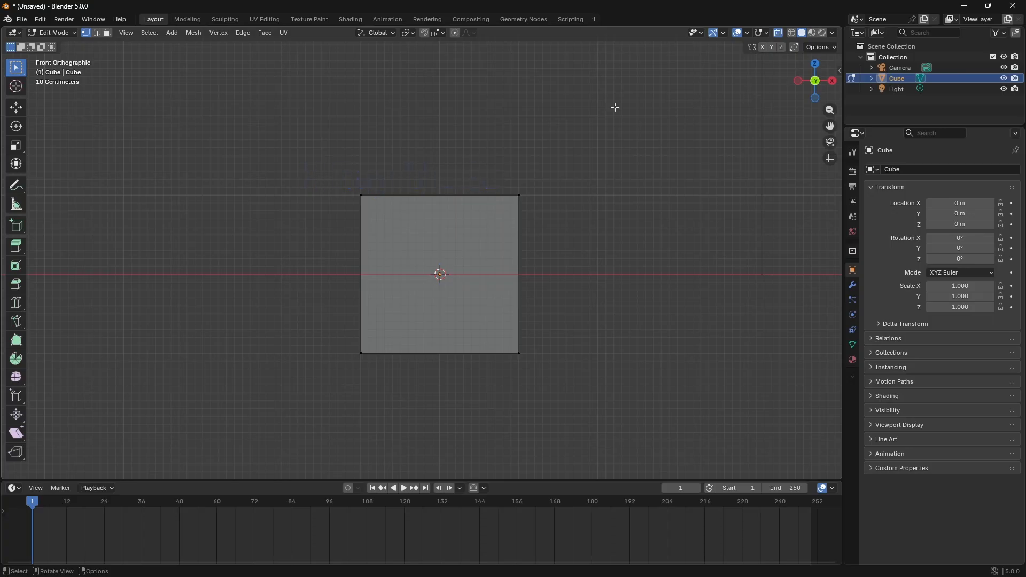
drag(813, 86, 662, 168)
key(KP_1)
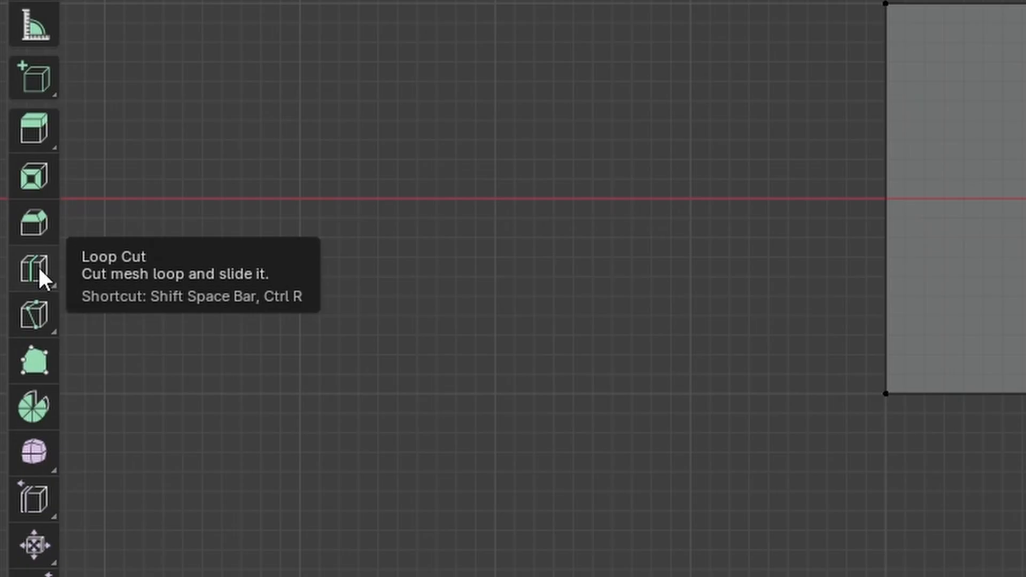
Step: Add a vertical loop cut through the cube's front face and set its number of cuts to 2
click(38, 268)
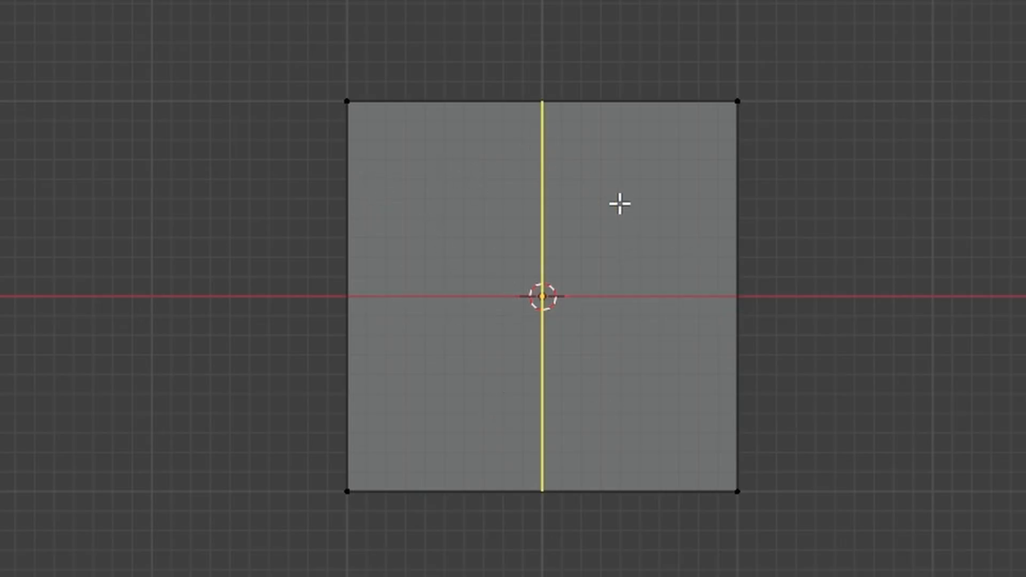
click(545, 182)
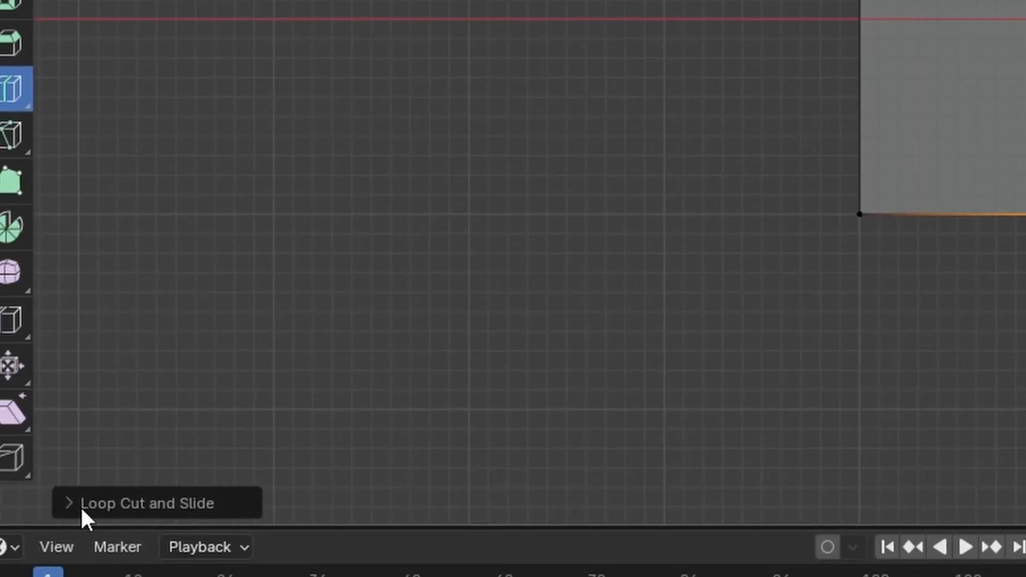
click(69, 507)
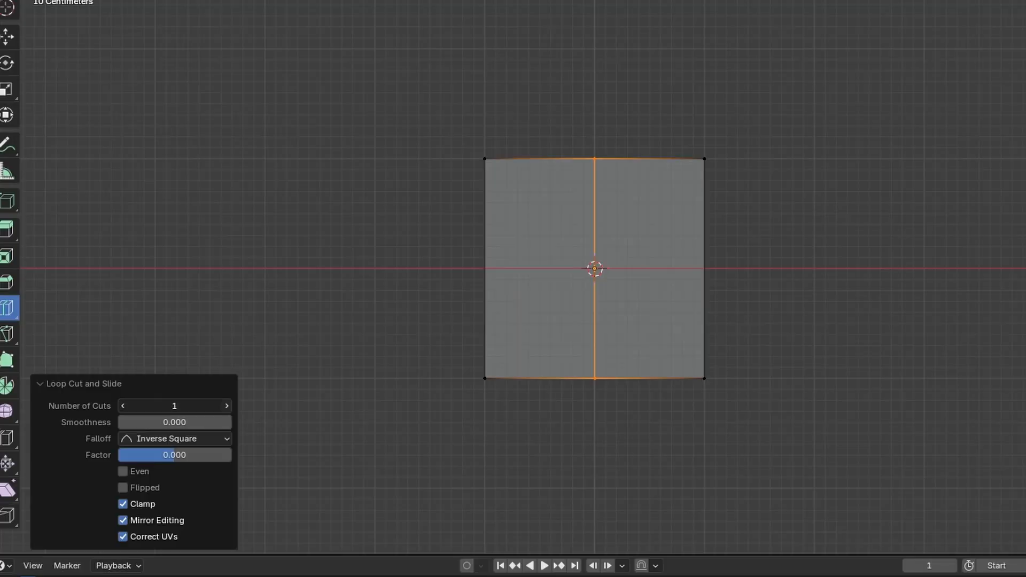
click(403, 264)
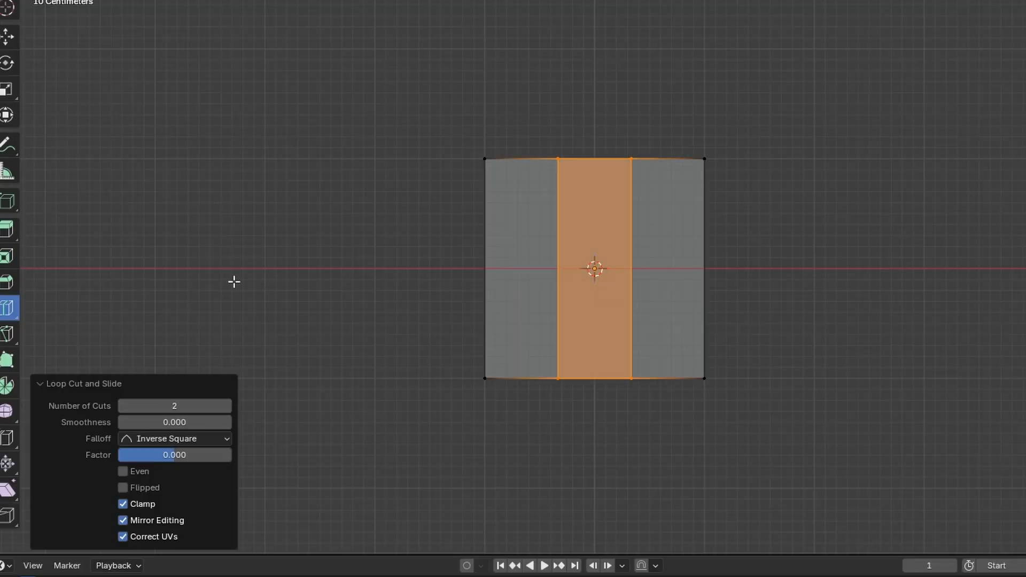
Step: From the right side view, add a vertical loop cut across the cube and set its number of cuts to 2
key(KP_3)
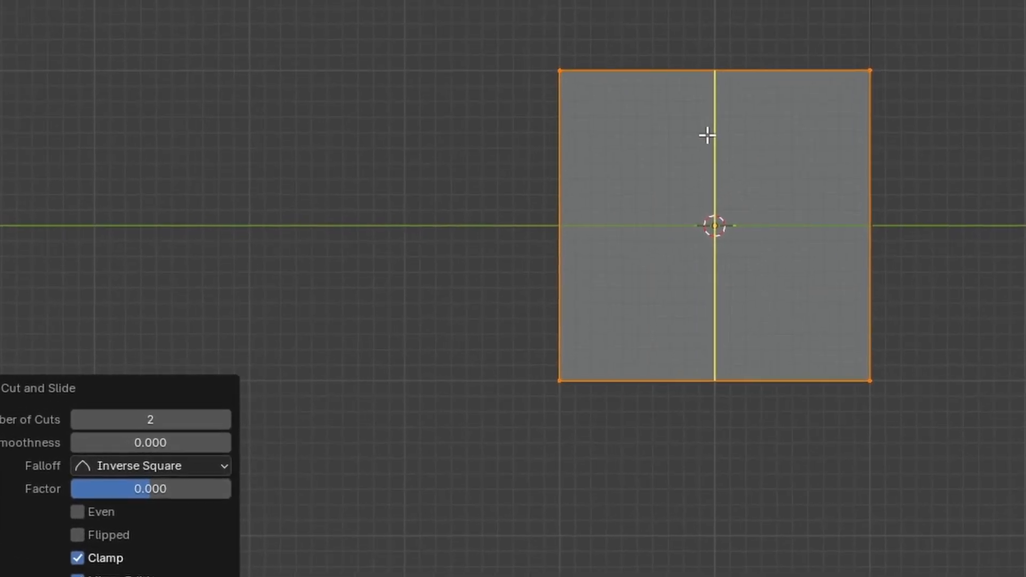
click(682, 148)
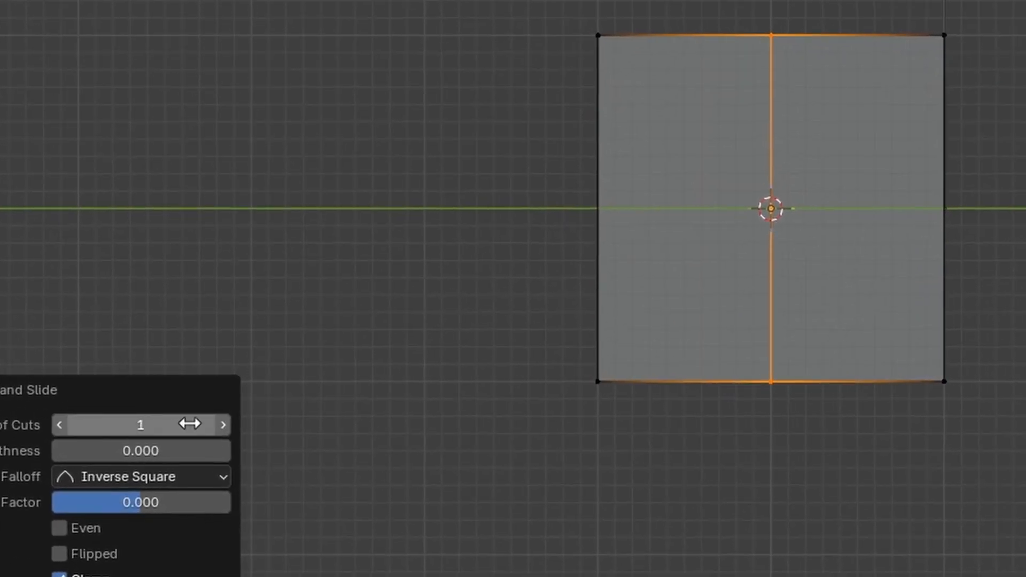
click(223, 425)
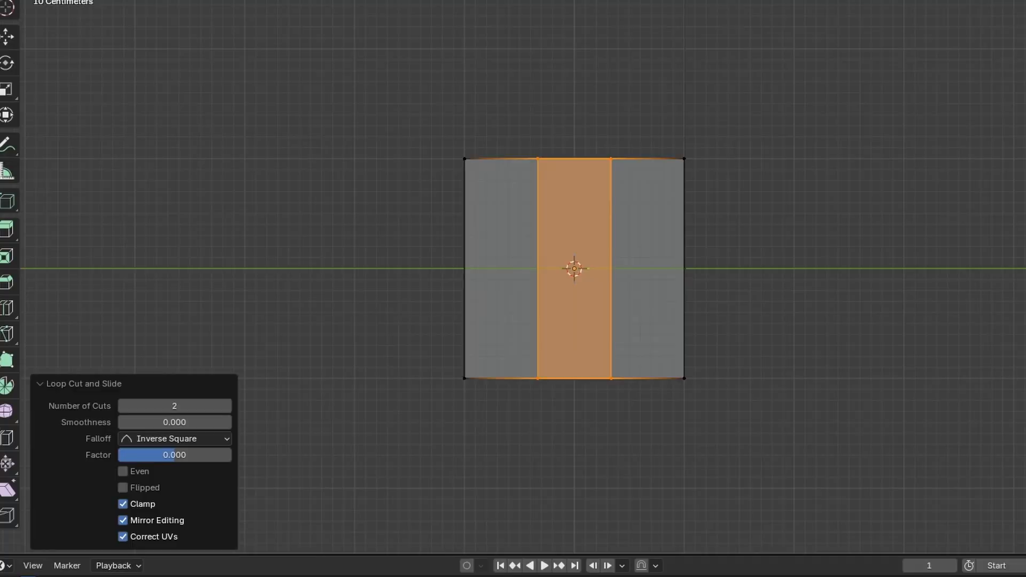
Step: Deselect the mesh and add a horizontal loop cut in front view, slid up to about a fifth of the height below the cube's top
middle_drag(177, 98, 123, 193)
middle_drag(534, 289, 395, 252)
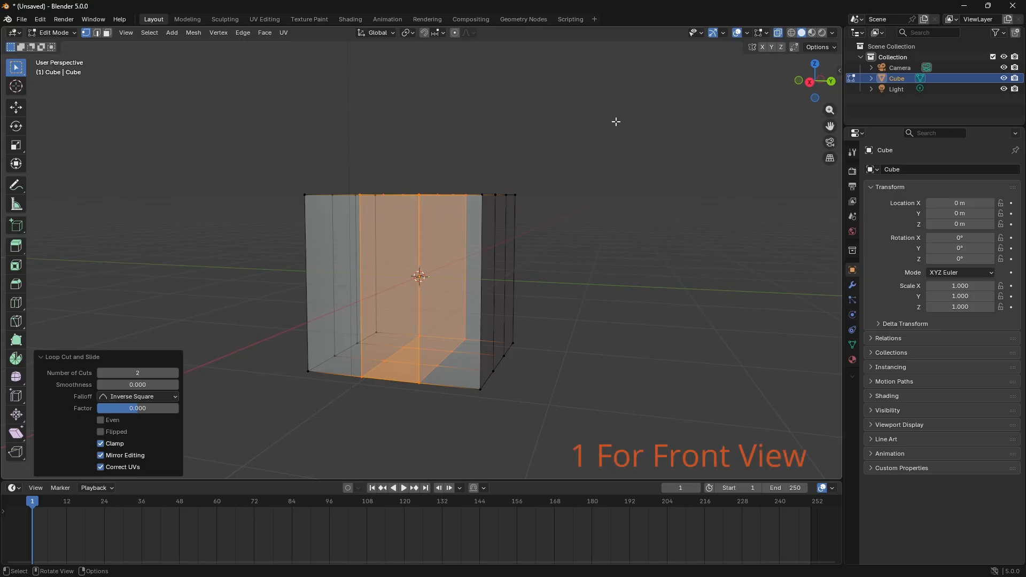
key(KP_1)
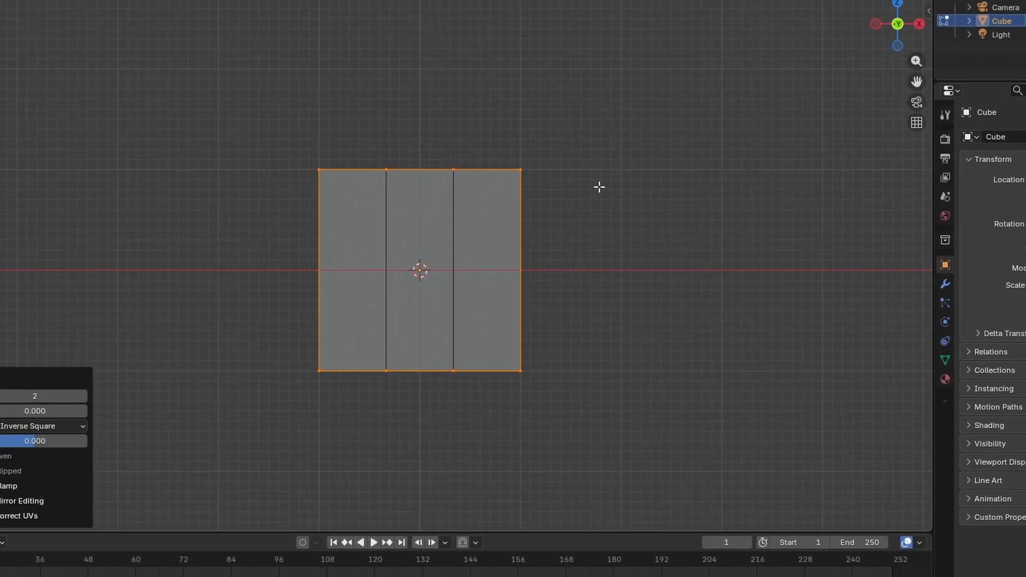
key(a)
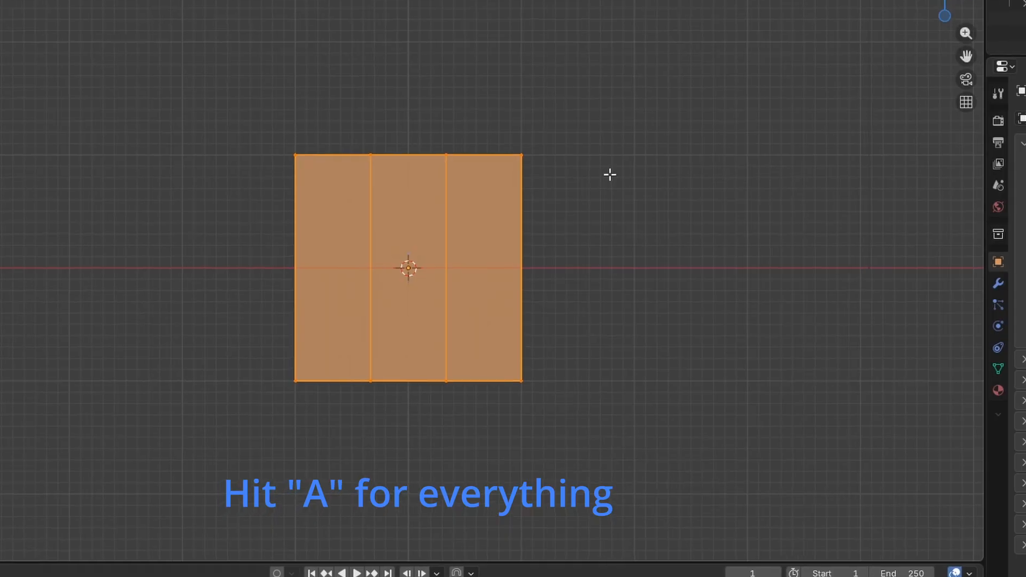
key(alt+a)
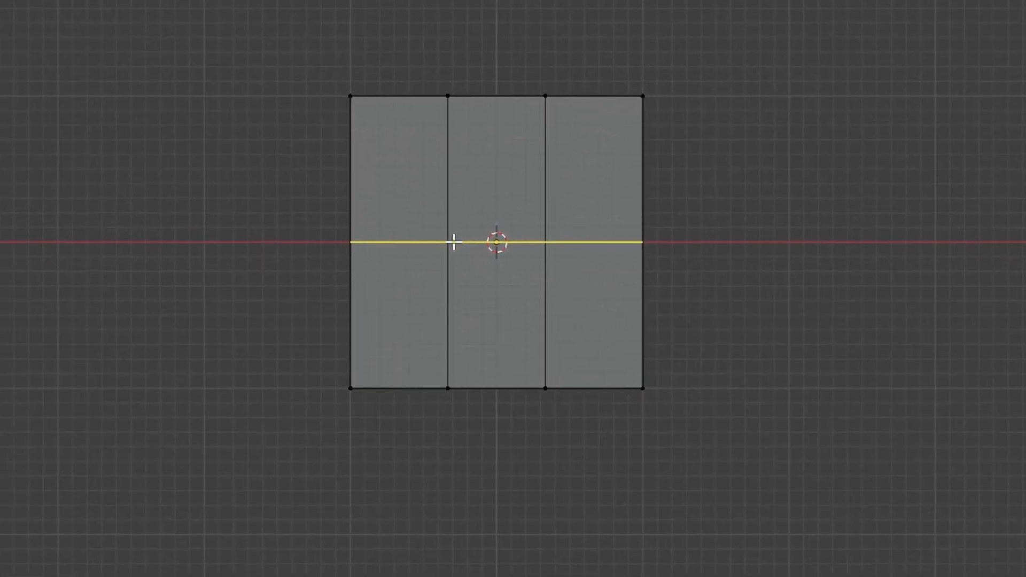
drag(453, 242, 455, 153)
middle_drag(455, 152, 395, 256)
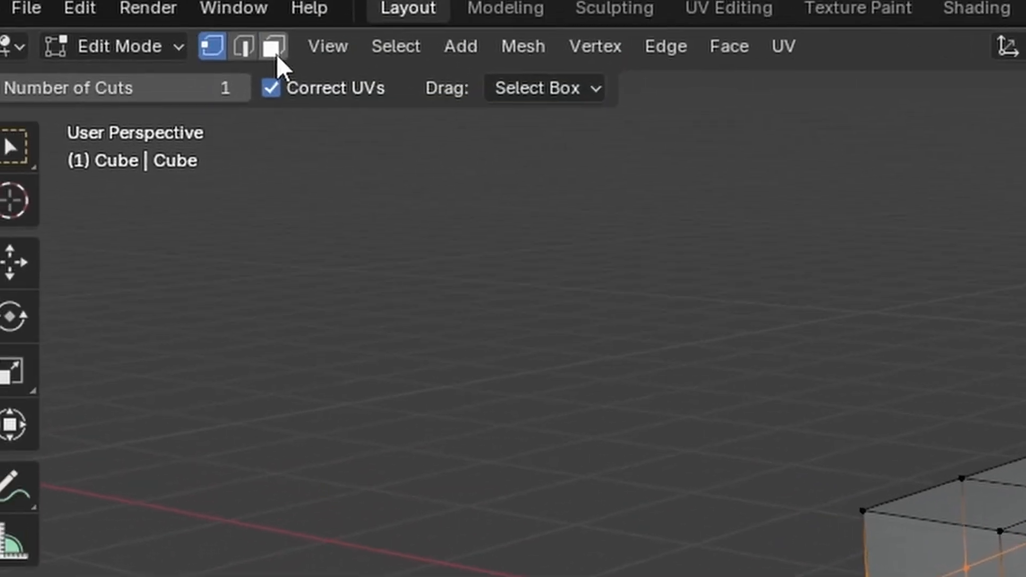
Step: Select all faces of the cube's top band in face select mode and try scaling them up
click(302, 64)
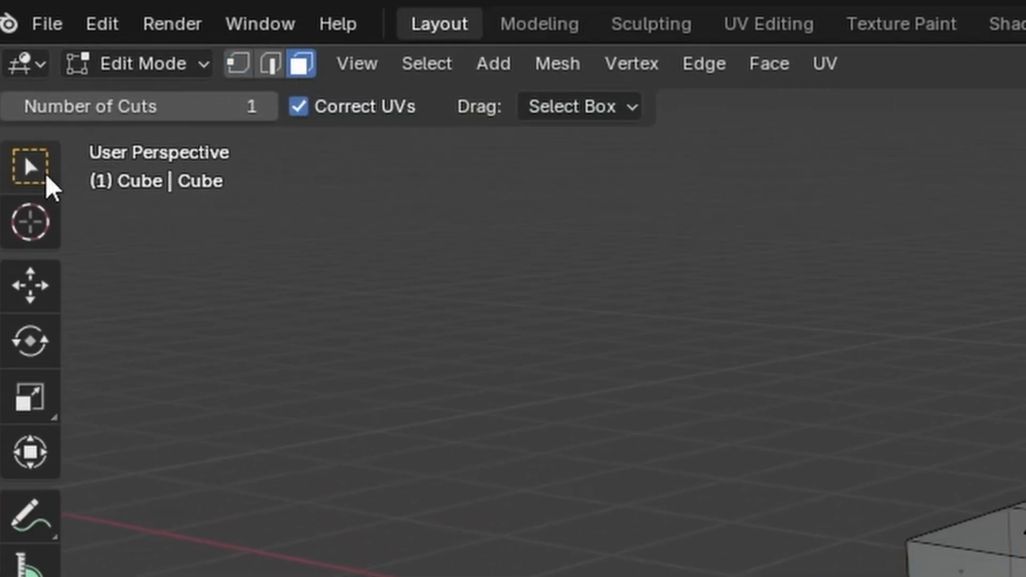
click(37, 167)
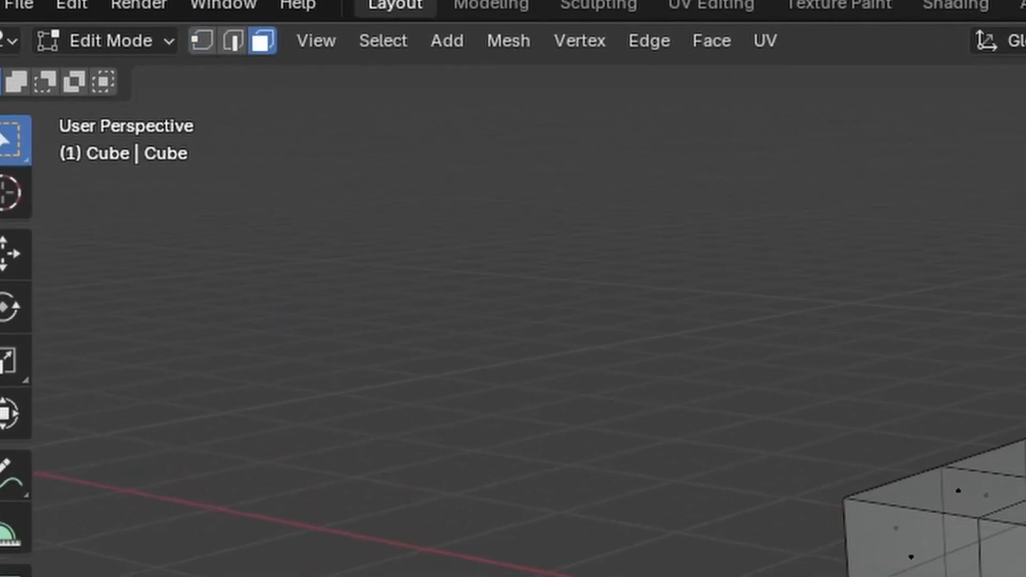
key(KP_1)
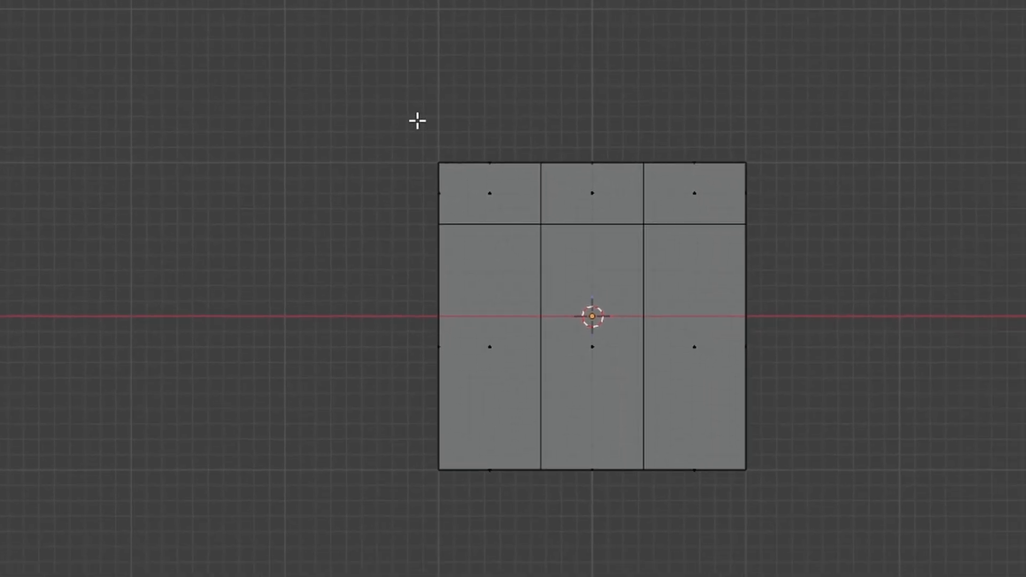
drag(422, 167, 983, 253)
drag(816, 174, 823, 179)
middle_drag(886, 207, 810, 156)
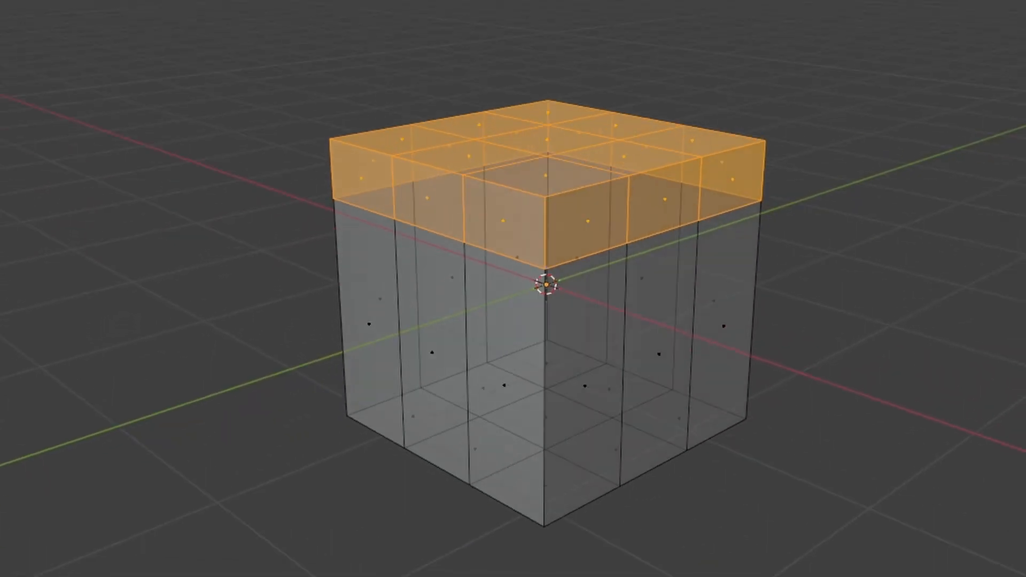
key(s)
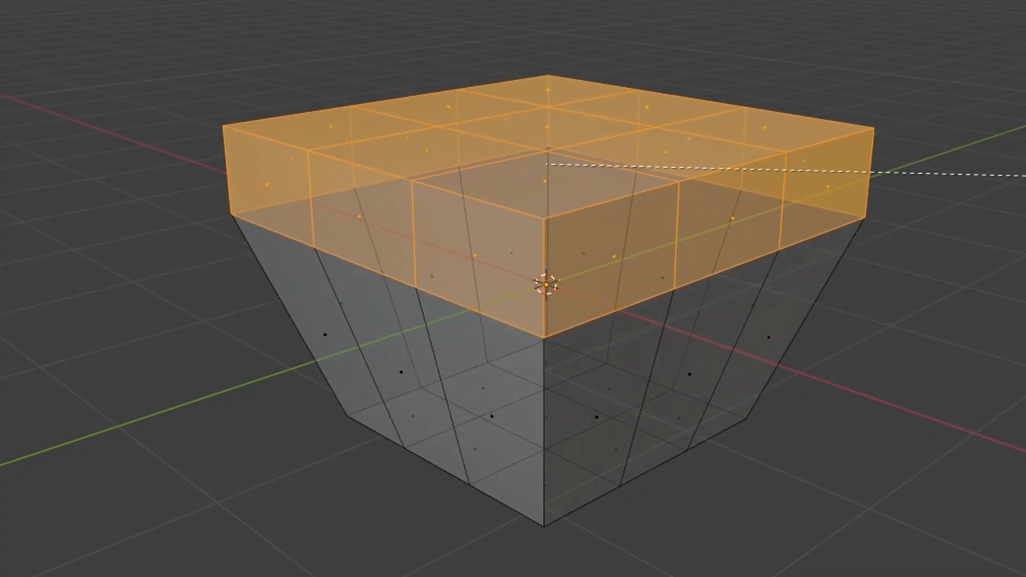
click(931, 178)
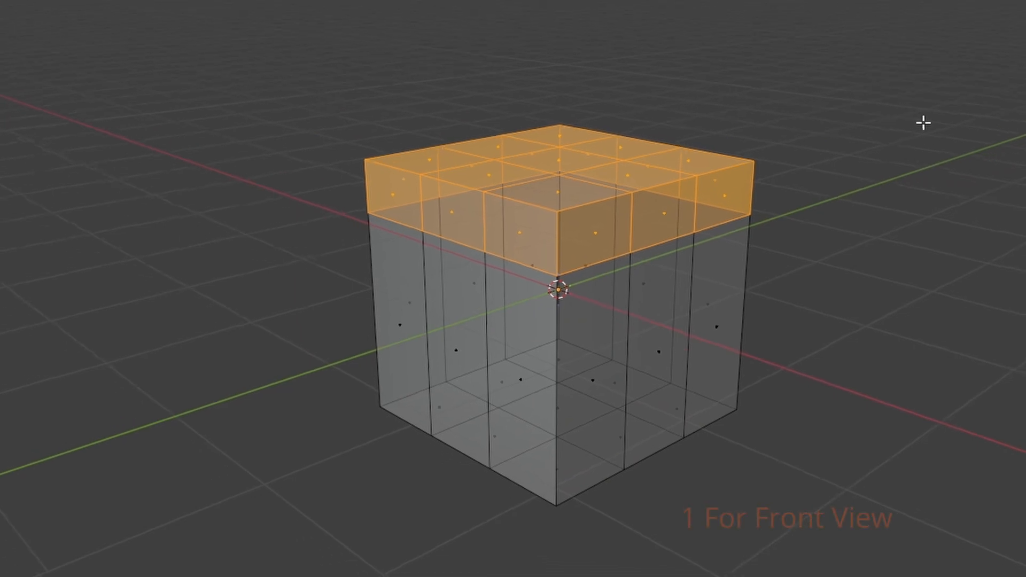
Step: Deselect everything and add a second horizontal loop cut just below the existing one near the top of the cube
key(1)
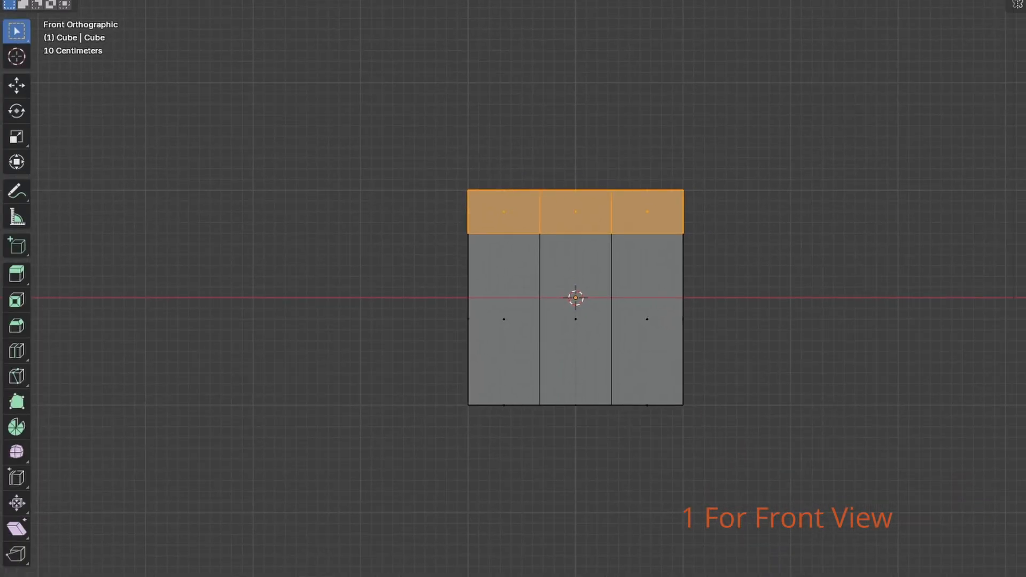
shift+middle_drag(576, 297, 566, 350)
key(a)
key(alt+a)
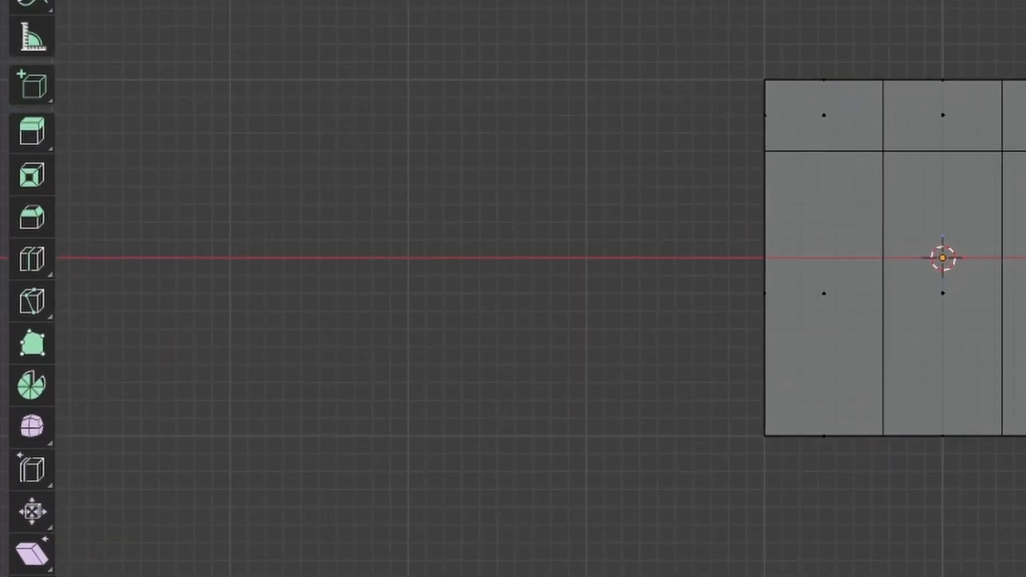
shift+middle_drag(855, 348, 955, 237)
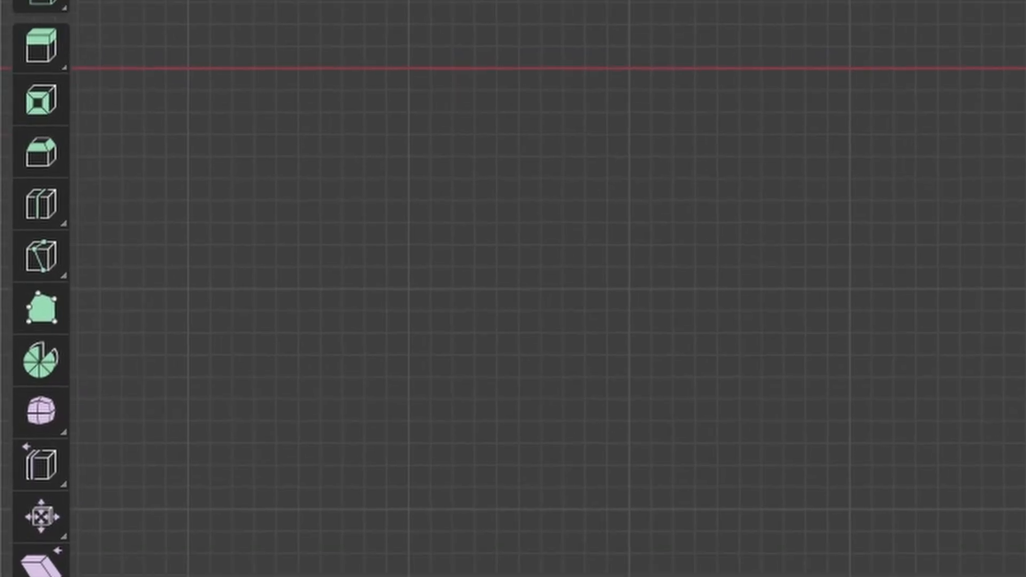
click(57, 209)
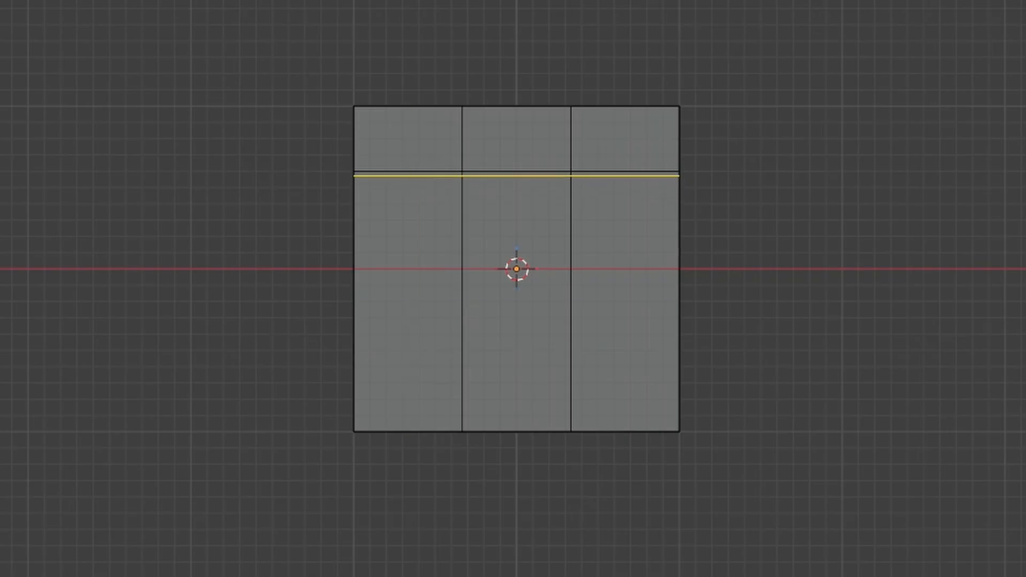
middle_drag(516, 269, 588, 240)
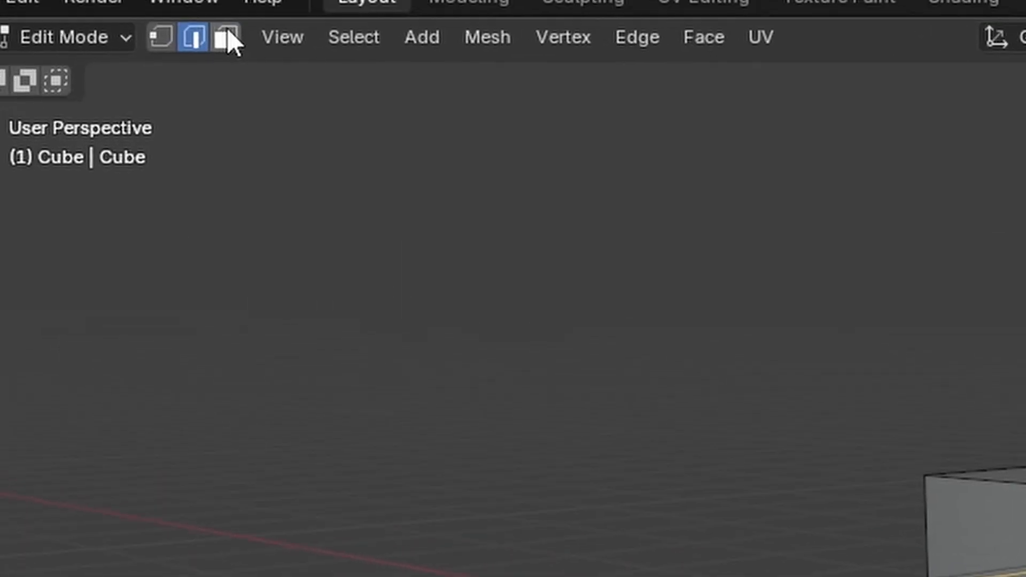
Step: Select all faces of the top band above the two close loop cuts, using face select mode in front view
click(228, 32)
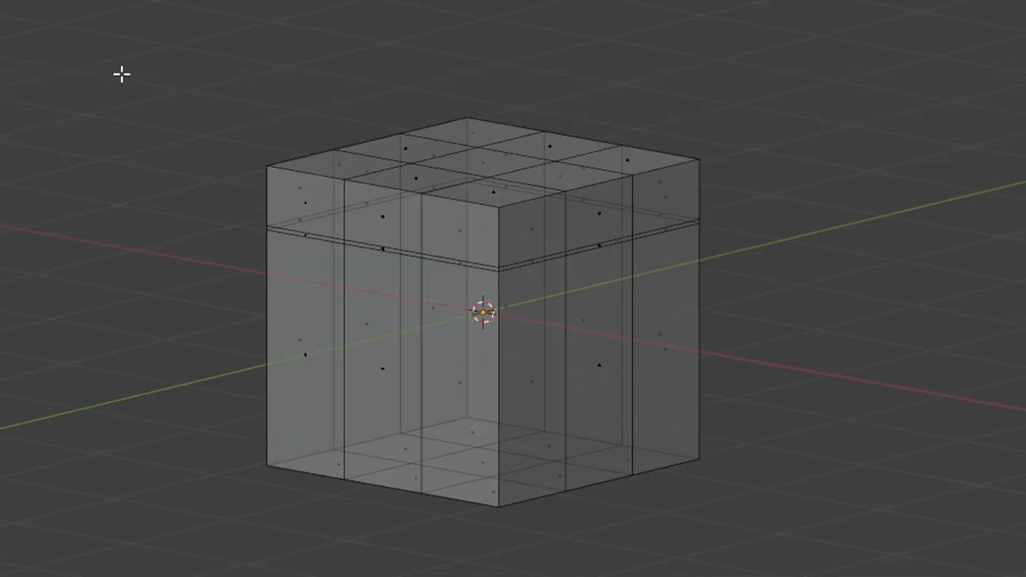
key(KP_1)
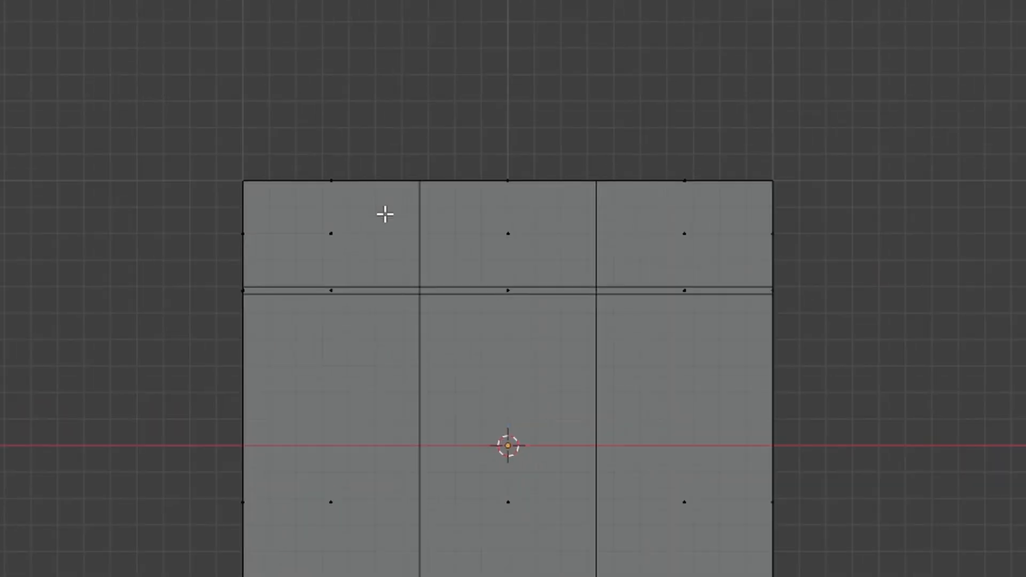
drag(144, 115, 936, 261)
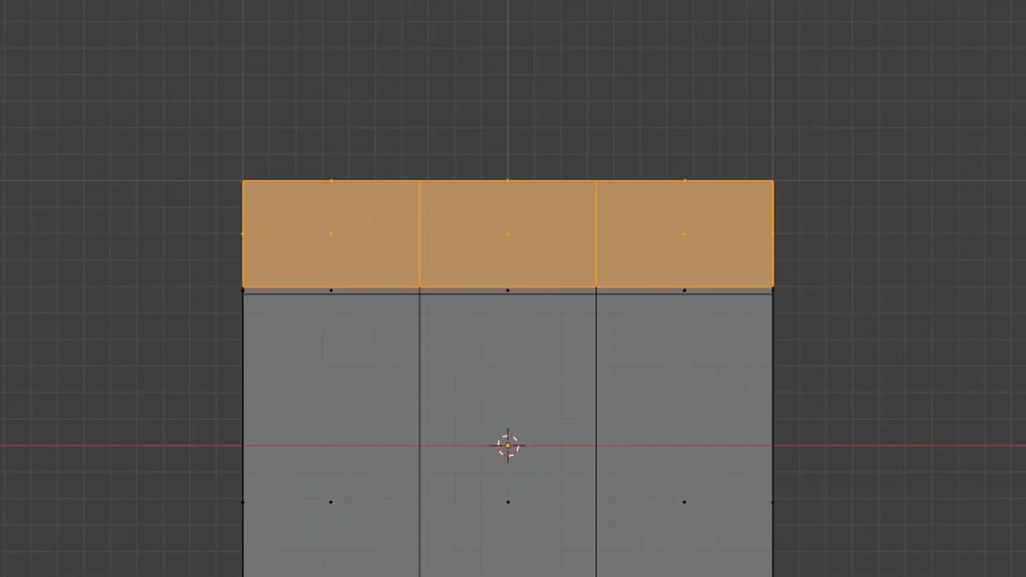
mouse_move(802, 165)
mouse_down()
mouse_move(833, 160)
mouse_move(818, 165)
mouse_up()
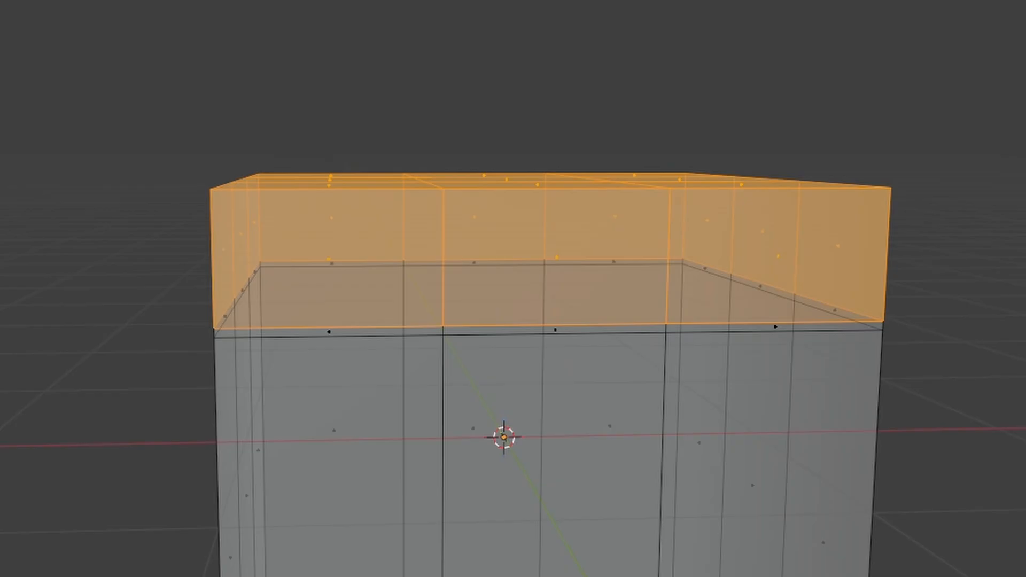
Step: Scale the selected top band up slightly so that it overhangs the body of the cube on all sides
middle_drag(1005, 80, 931, 94)
scroll(931, 93, down, 1)
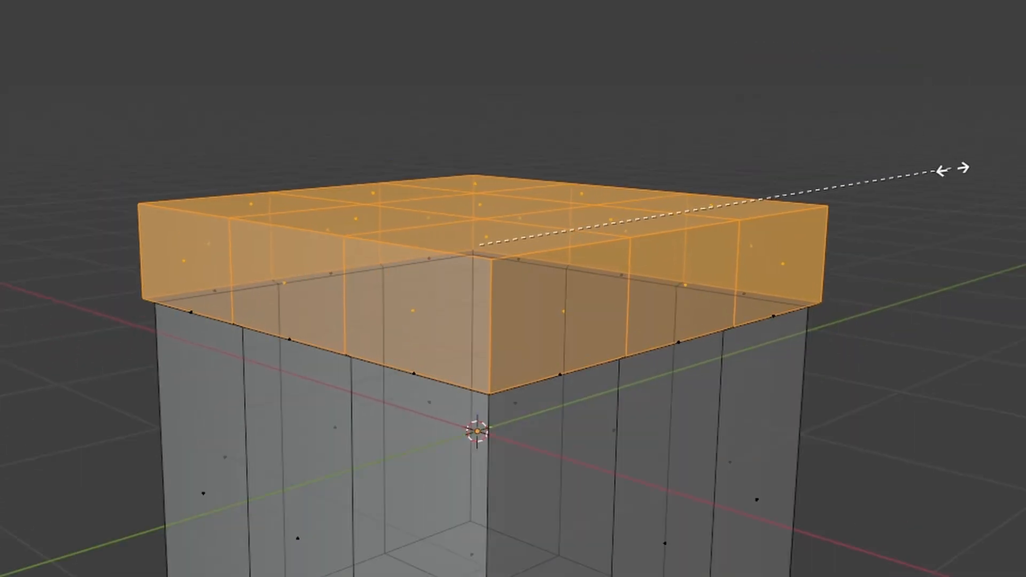
middle_drag(513, 321, 447, 238)
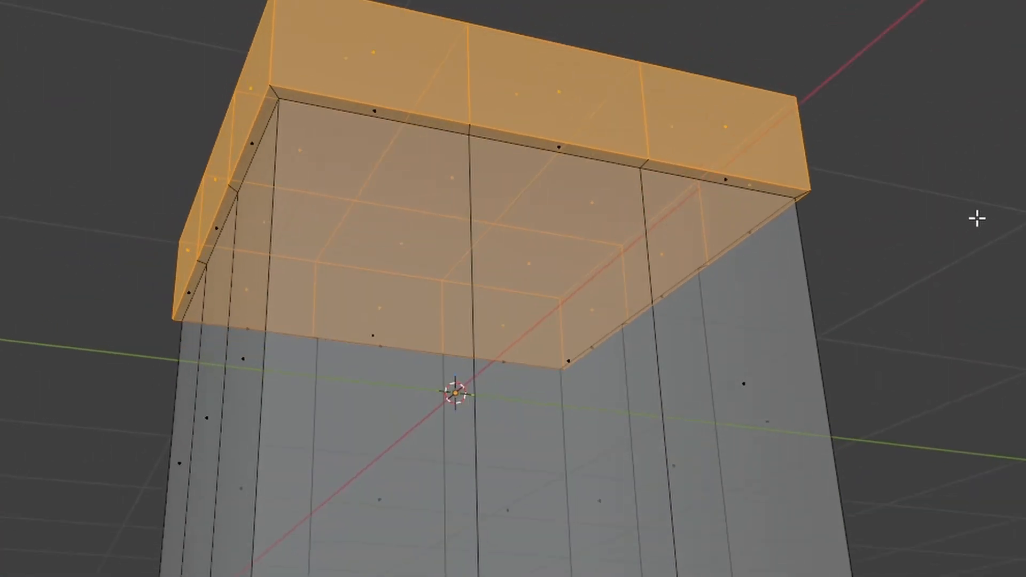
Step: Undo the last enlargement of the selected top band
key(ctrl+z)
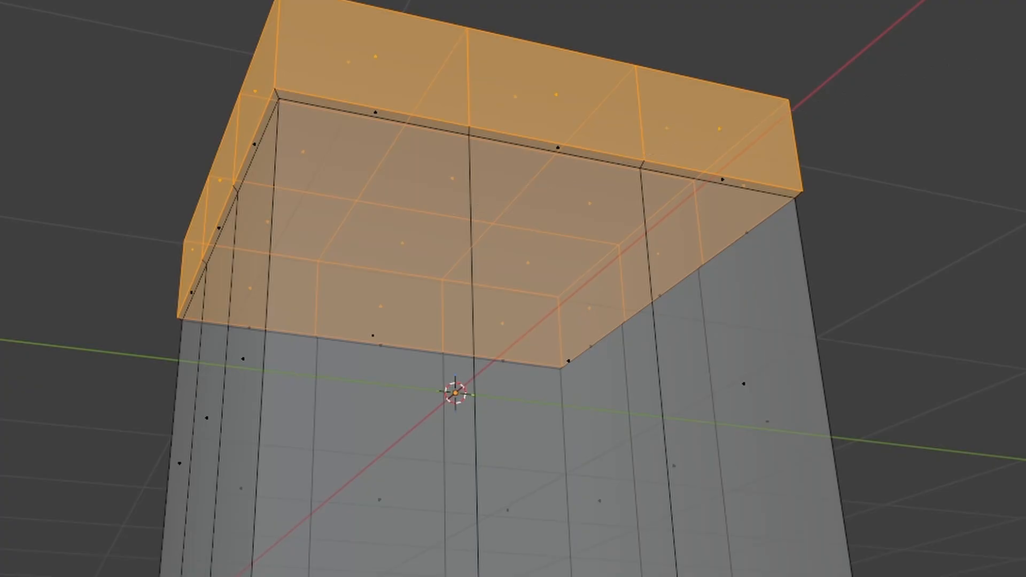
middle_drag(649, 155, 780, 134)
Step: Try to select the box's middle strips of faces from both the front and side views
key(KP_1)
click(636, 188)
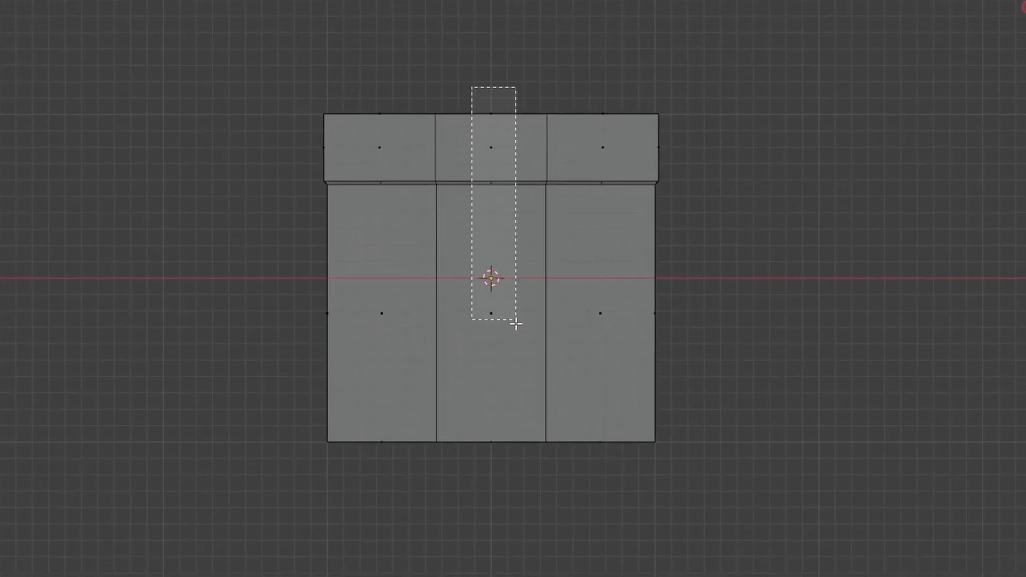
drag(513, 345, 515, 346)
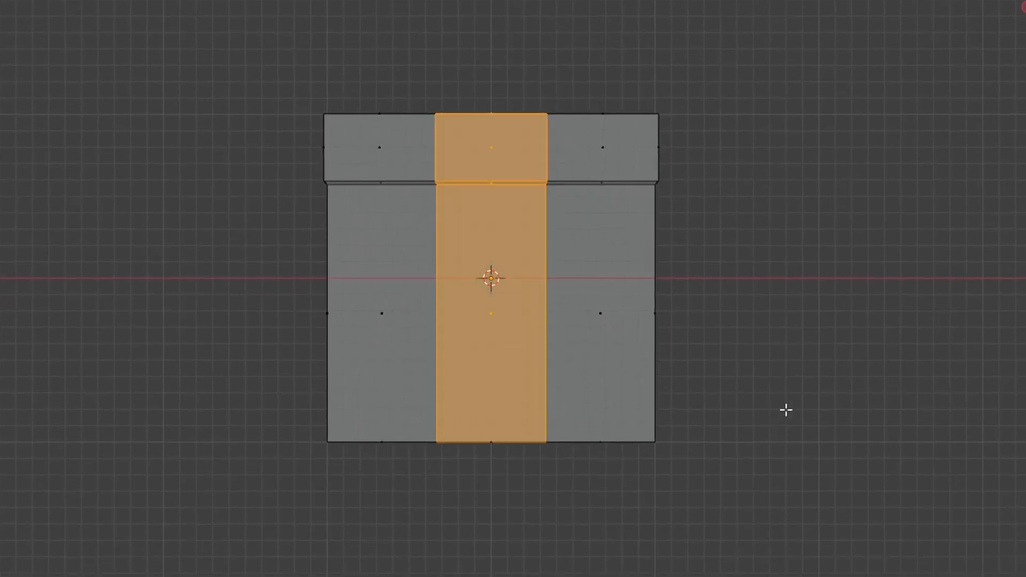
key(KP_3)
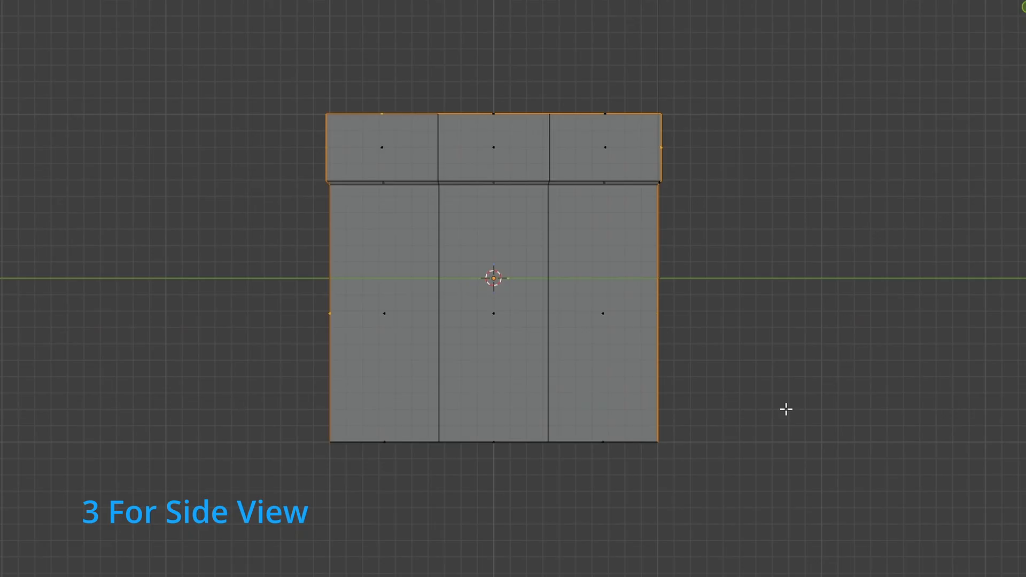
drag(479, 67, 511, 253)
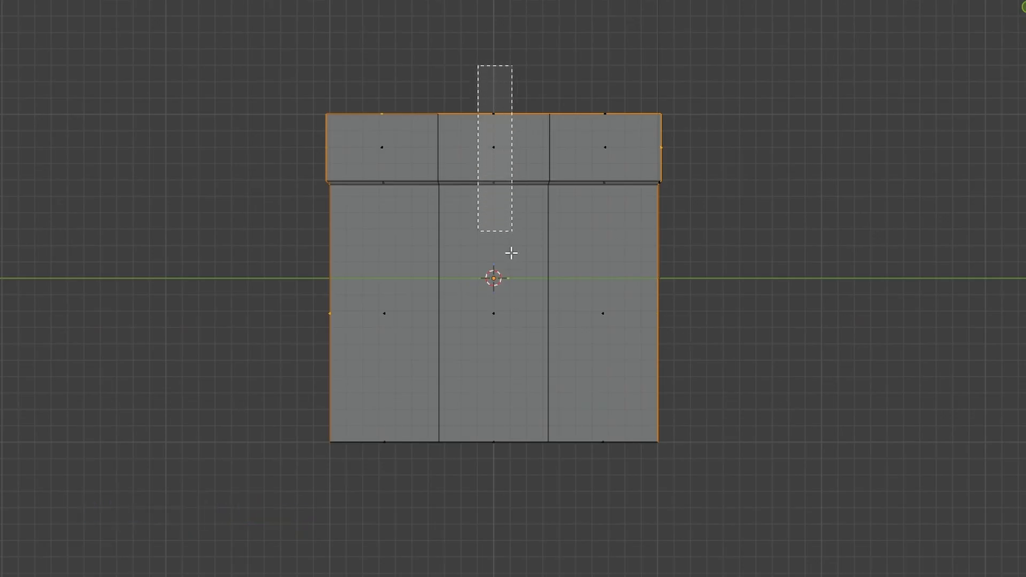
drag(519, 334, 519, 334)
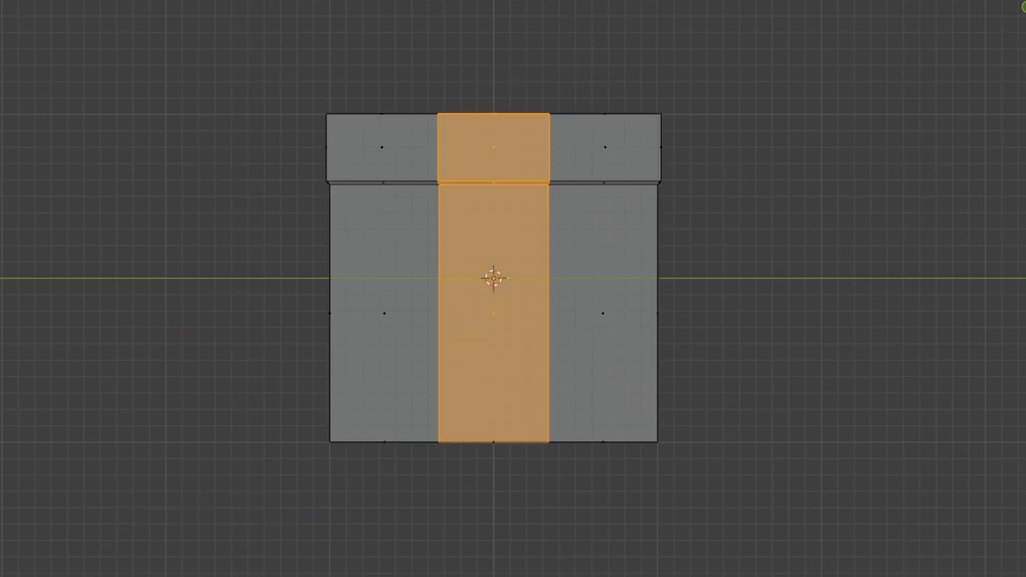
middle_drag(519, 334, 561, 406)
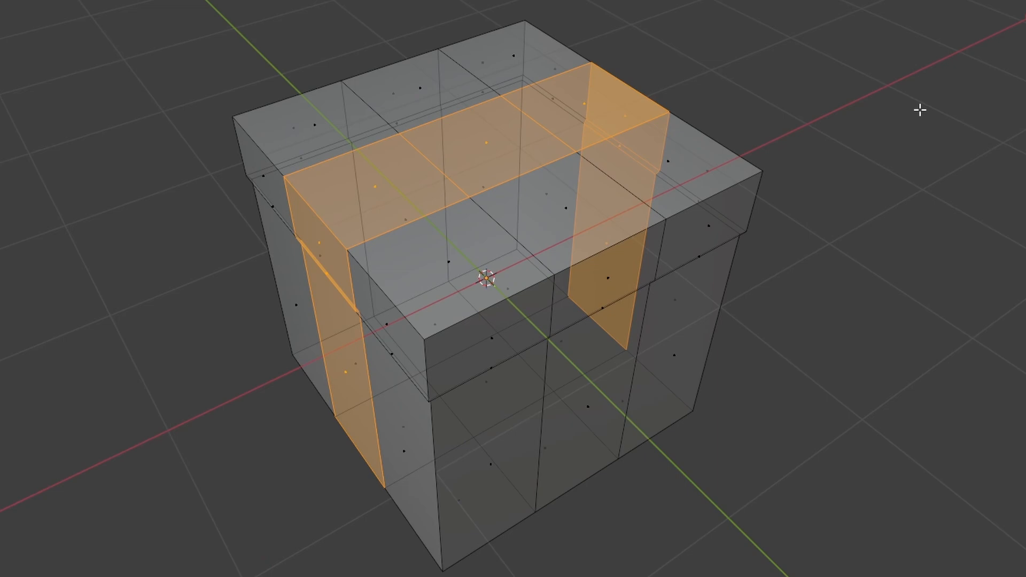
Step: Select the box's middle strip of faces in front view and add the middle strip from side view, forming a cross over the top
key(KP_1)
click(877, 129)
drag(462, 60, 524, 309)
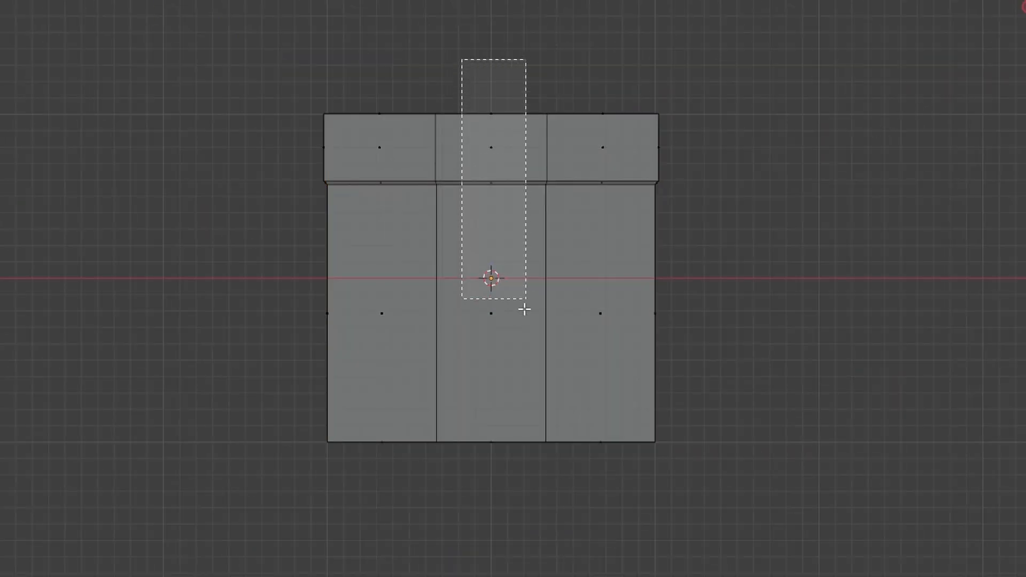
drag(521, 345, 522, 346)
key(KP_3)
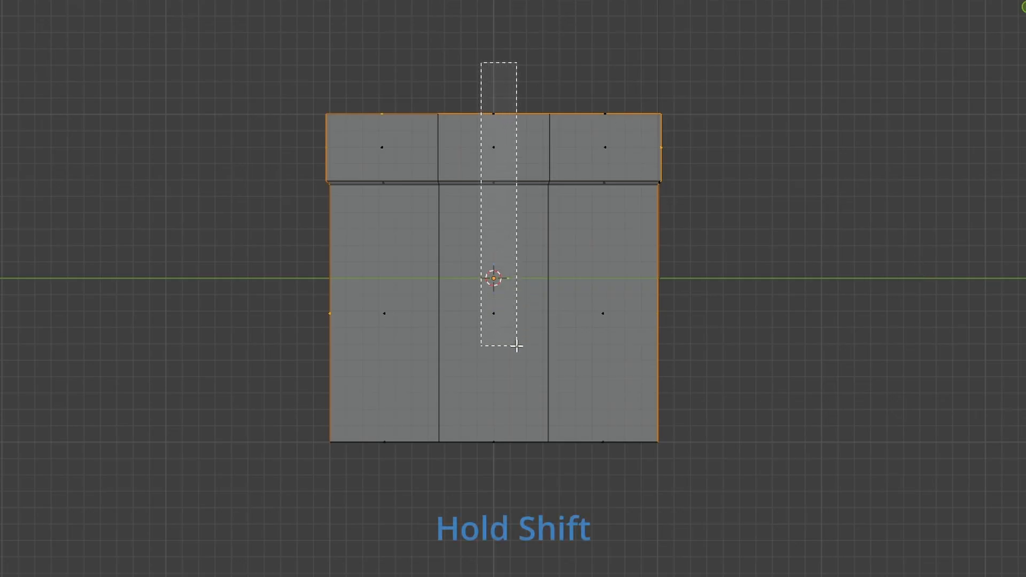
shift+drag(516, 346, 517, 346)
middle_drag(513, 289, 588, 234)
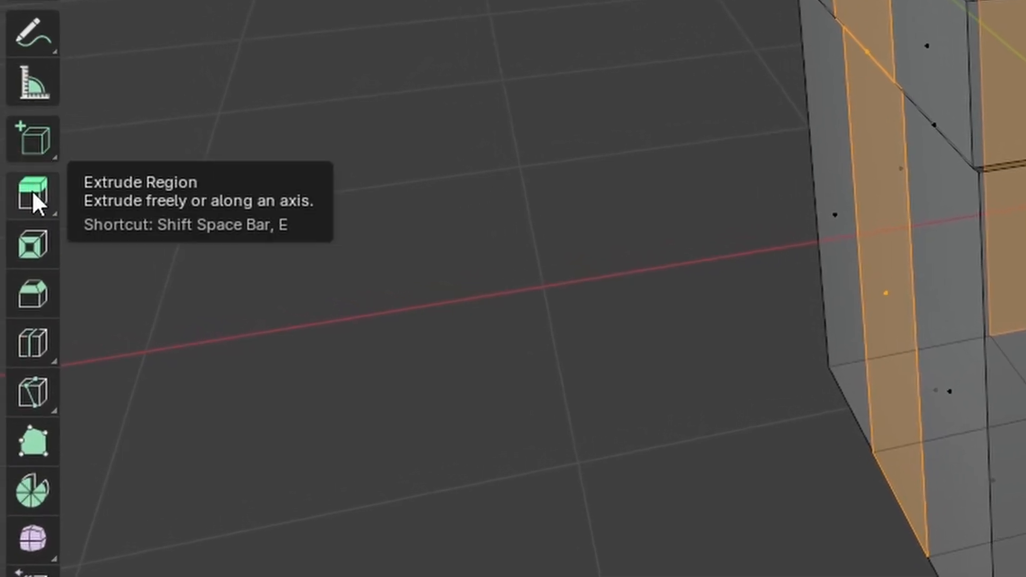
Step: Try to raise the selected ribbon strips with Extrude Region
click(33, 193)
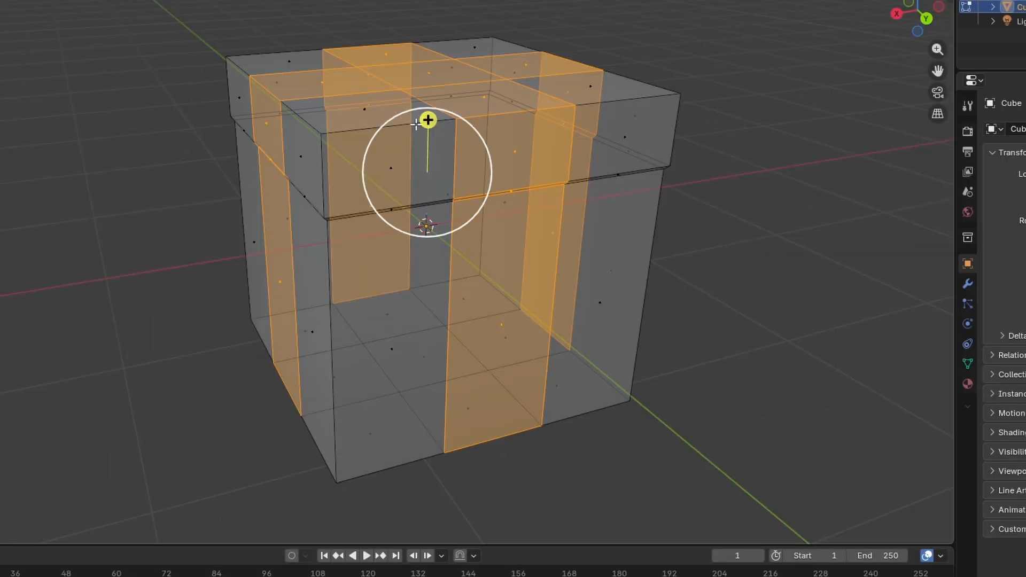
mouse_move(427, 119)
mouse_down()
mouse_move(429, 90)
mouse_move(427, 104)
mouse_up()
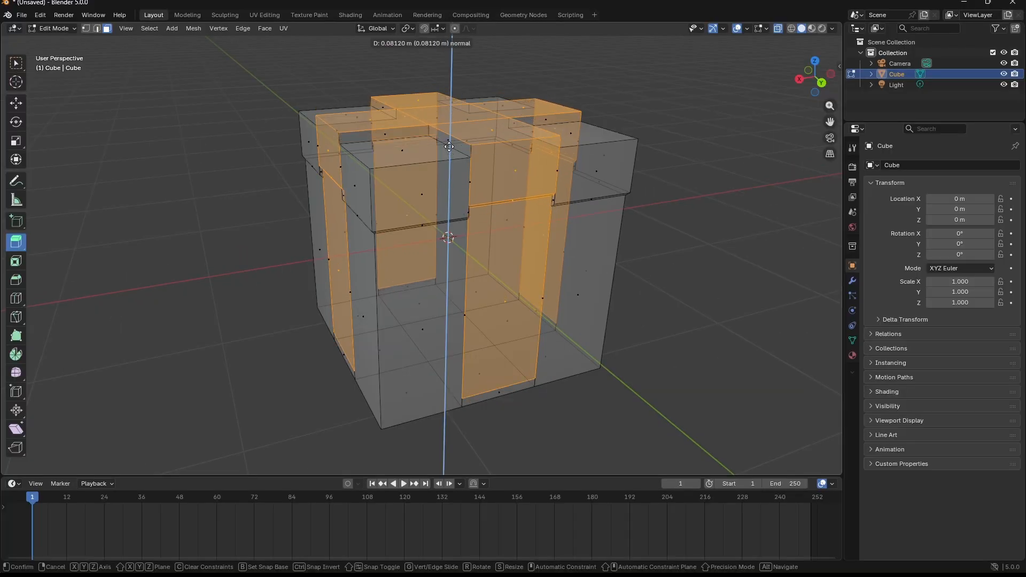
drag(449, 147, 449, 159)
click(16, 64)
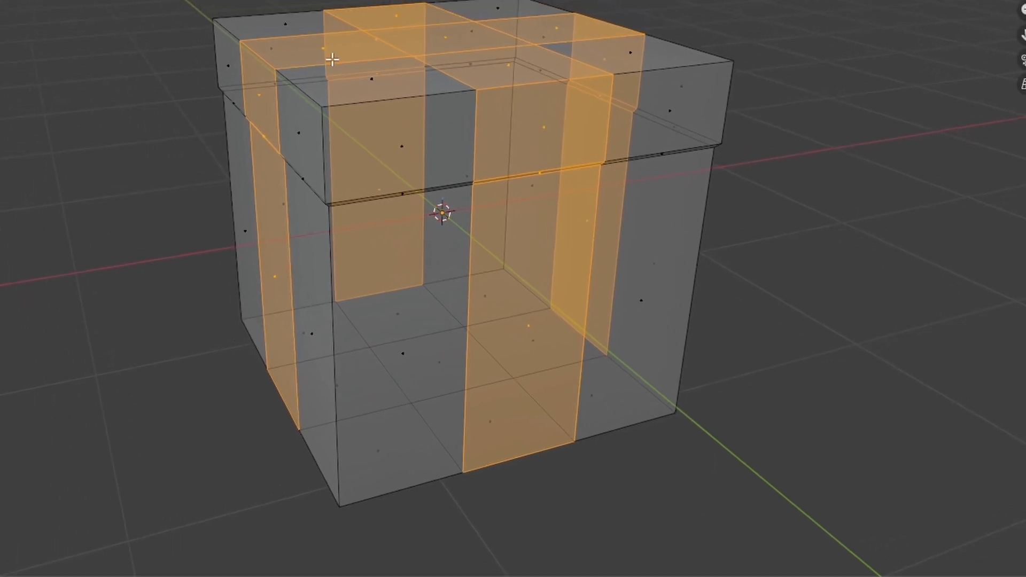
Step: Extrude the selected ribbon strips slightly outward with Extrude Faces Along Normals
drag(990, 15, 970, 17)
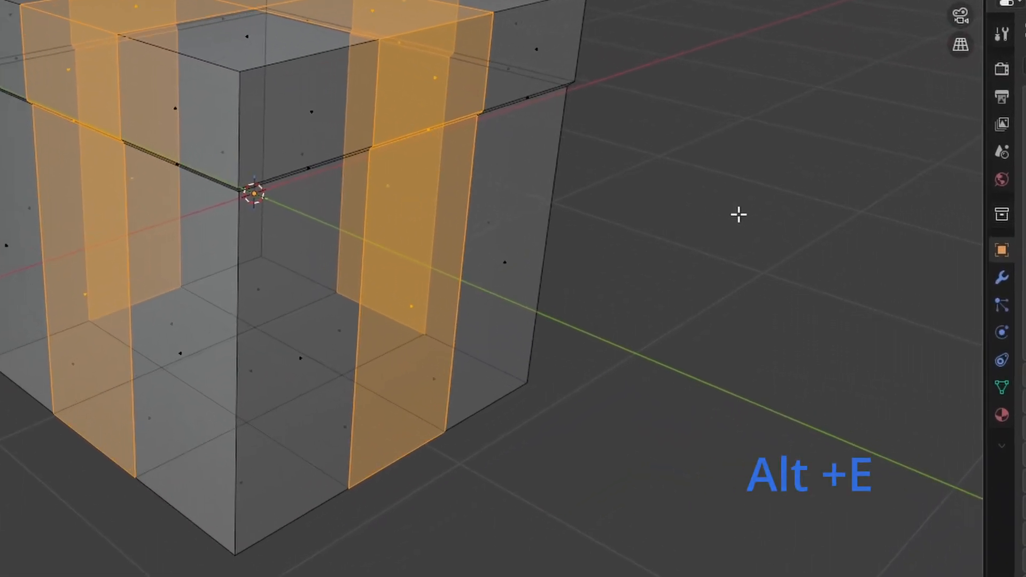
key(alt+e)
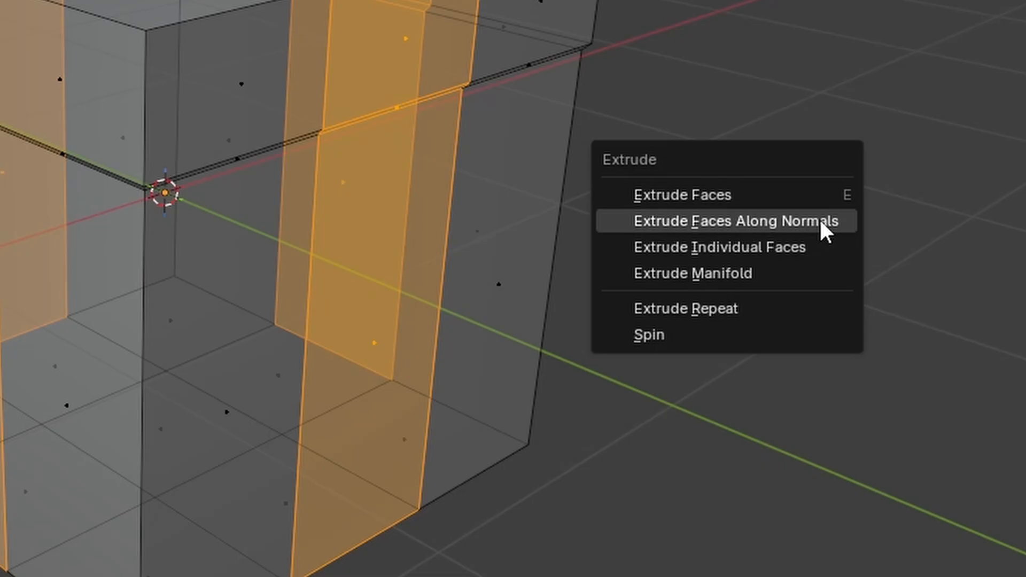
click(774, 163)
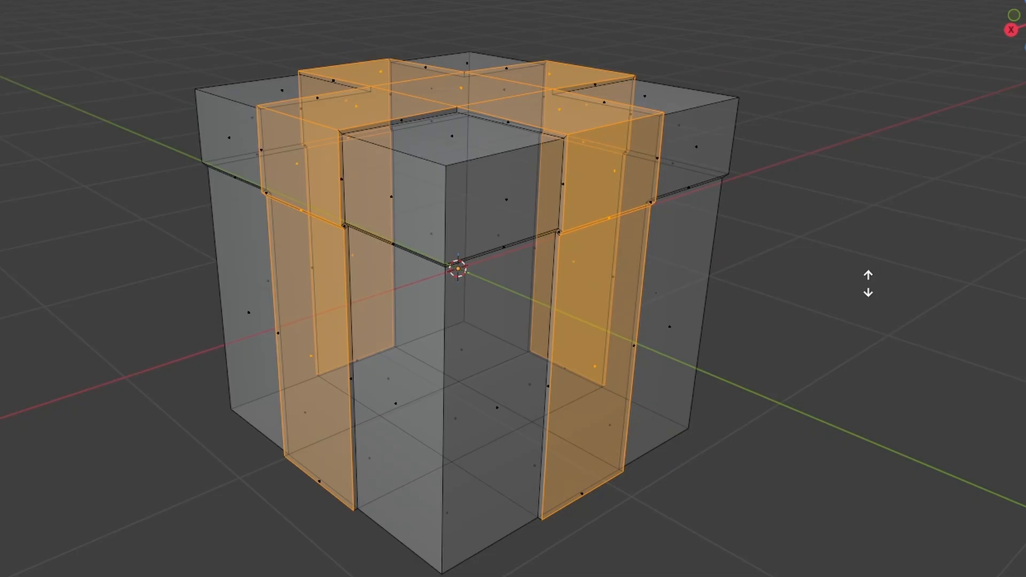
click(871, 282)
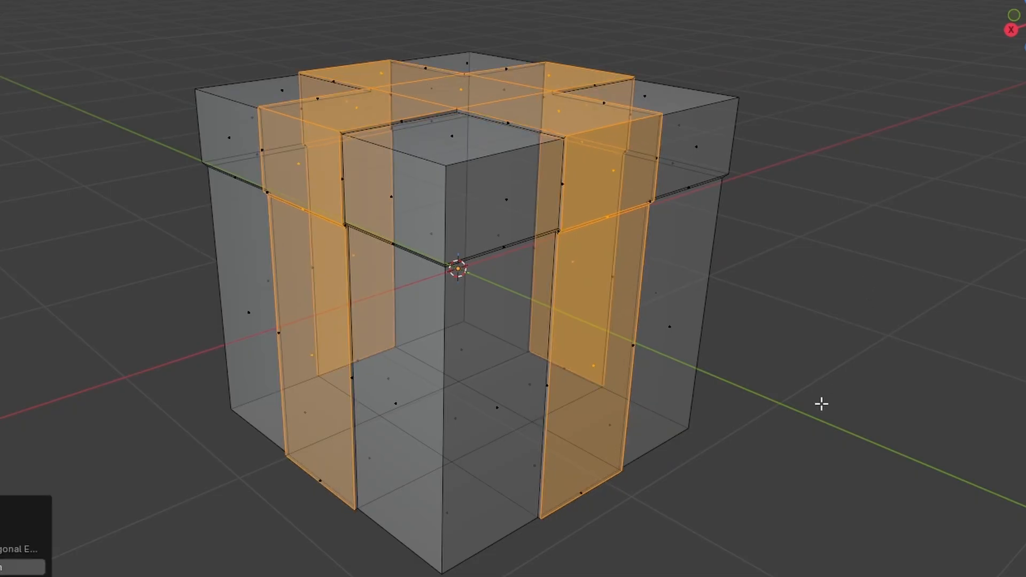
middle_drag(513, 289, 516, 310)
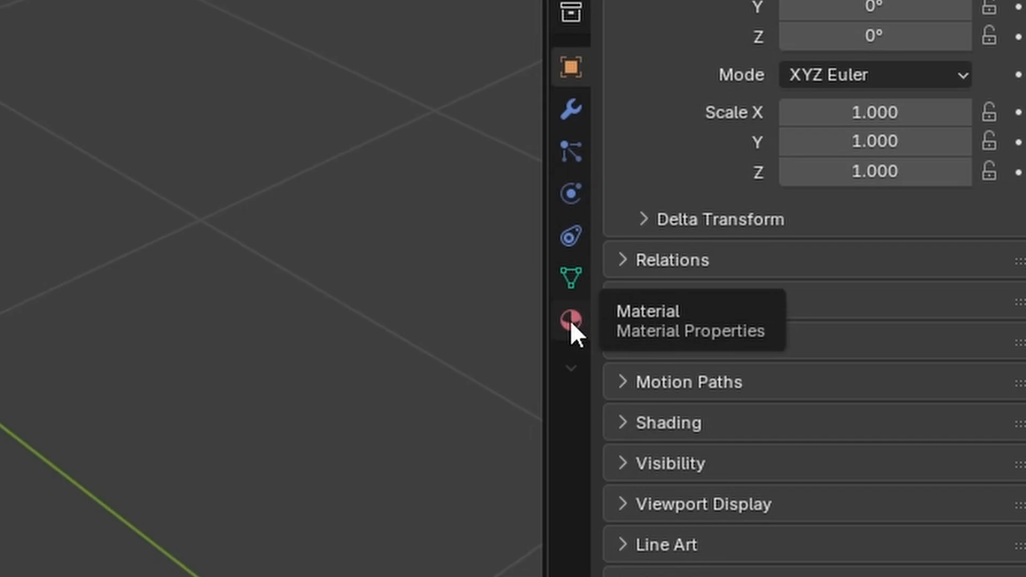
Step: Rename the cube's material as Ribbon and set its base color to light orange
click(569, 319)
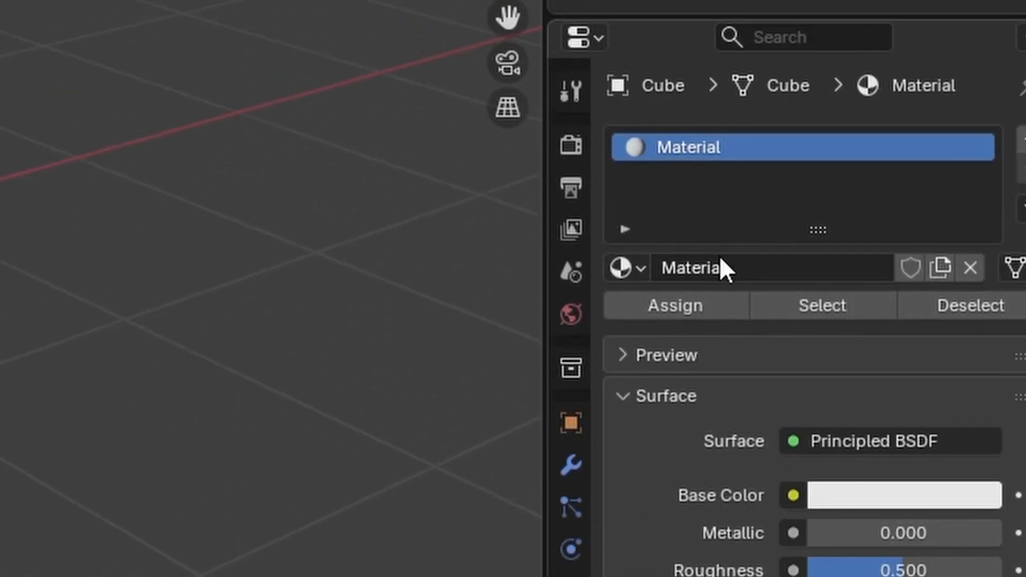
click(721, 266)
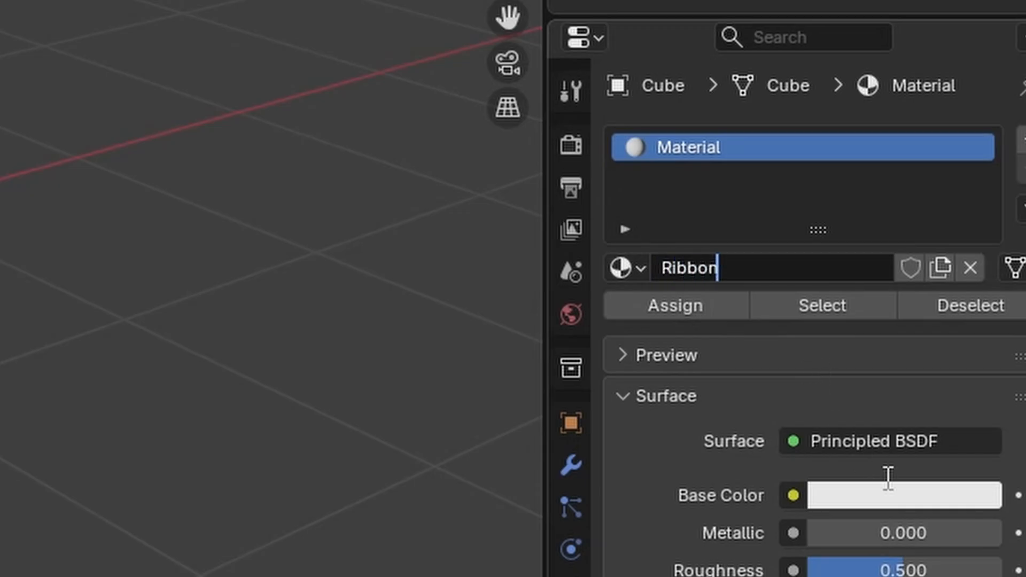
key(Return)
click(908, 496)
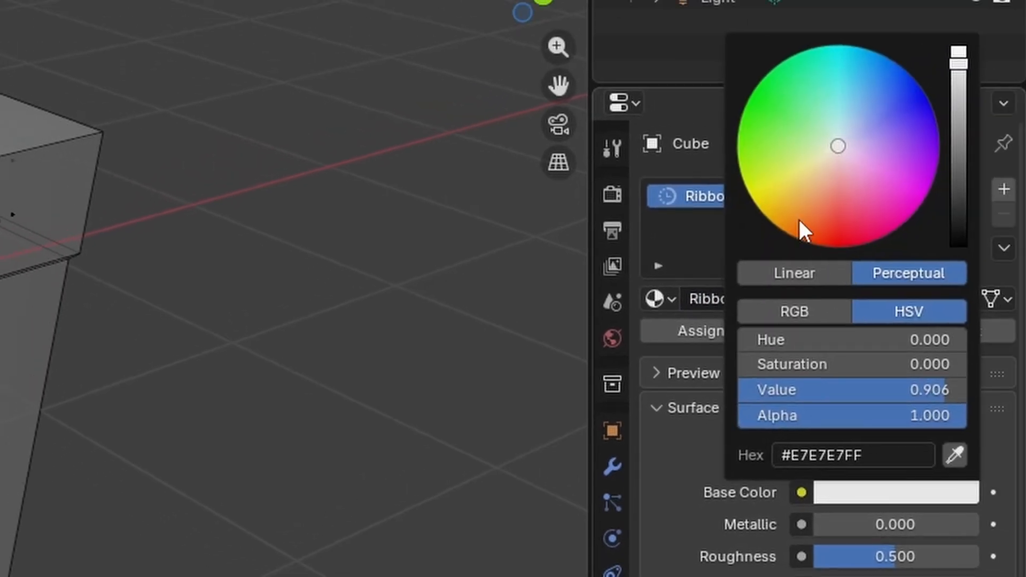
drag(799, 219, 806, 200)
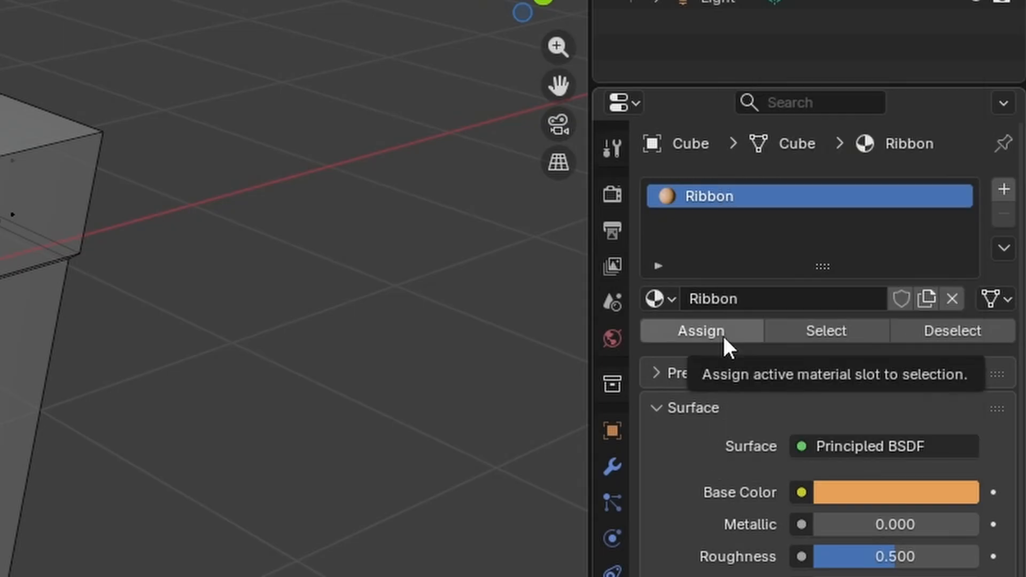
Step: Assign the Ribbon material to the selected strips and invert the face selection
click(723, 335)
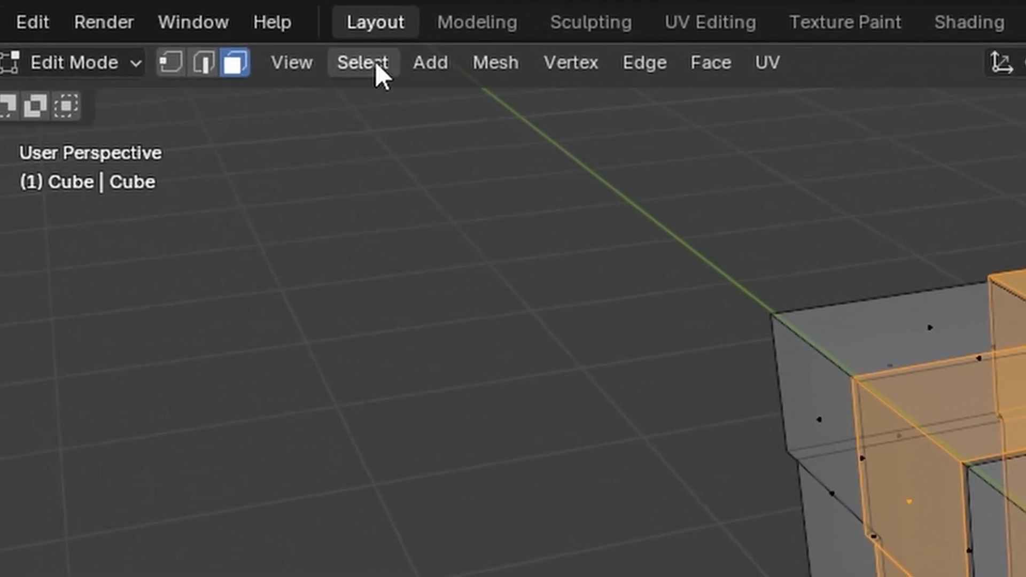
click(375, 62)
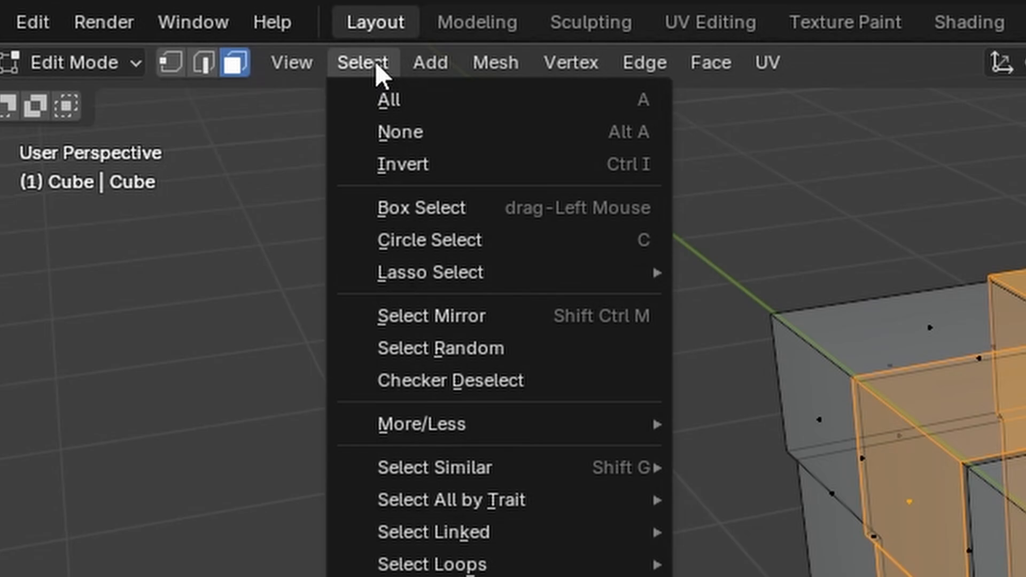
click(437, 151)
click(437, 152)
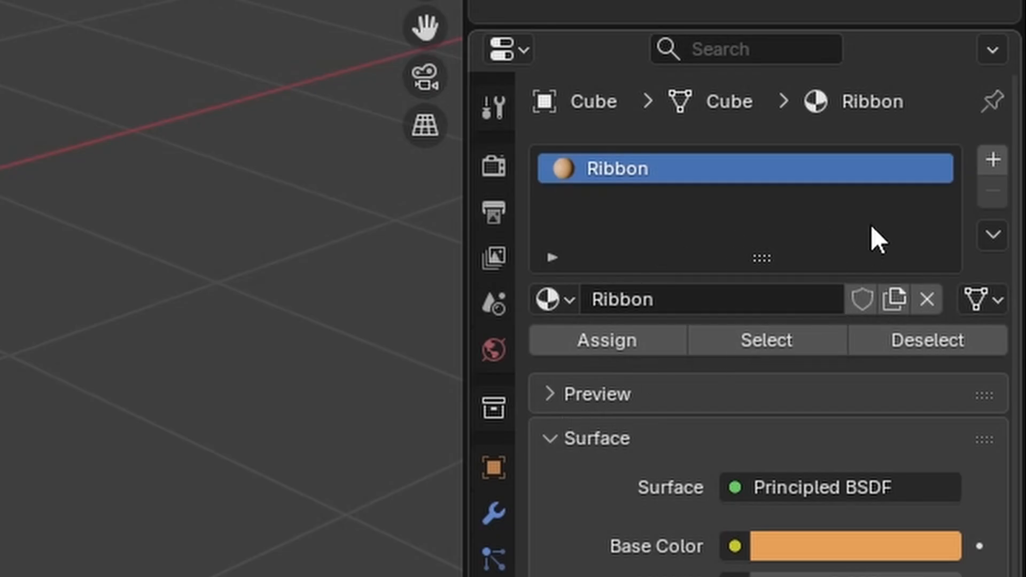
Step: Add a second material named Box with a blue-violet base color and assign it to the selected faces
click(993, 160)
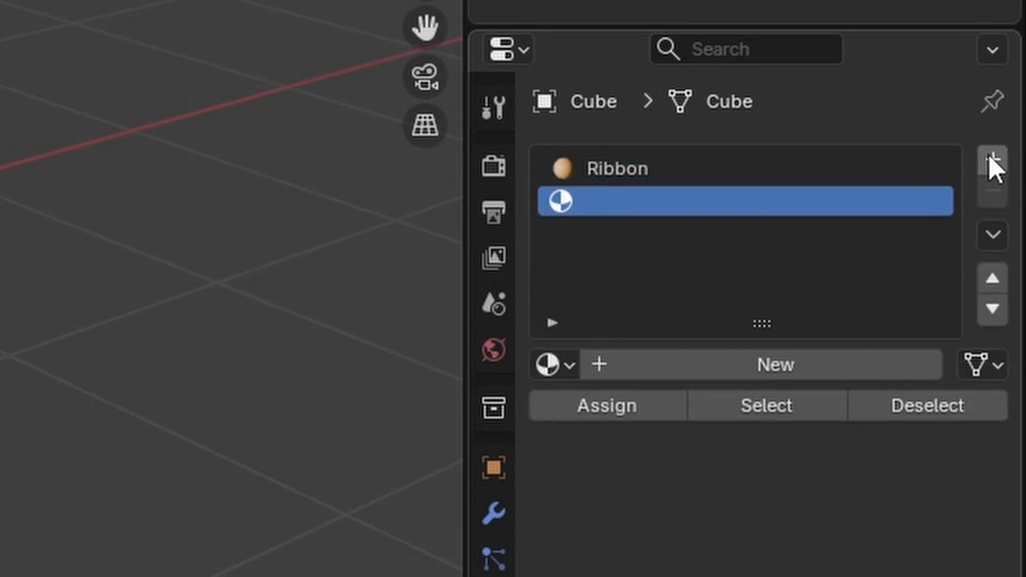
click(675, 357)
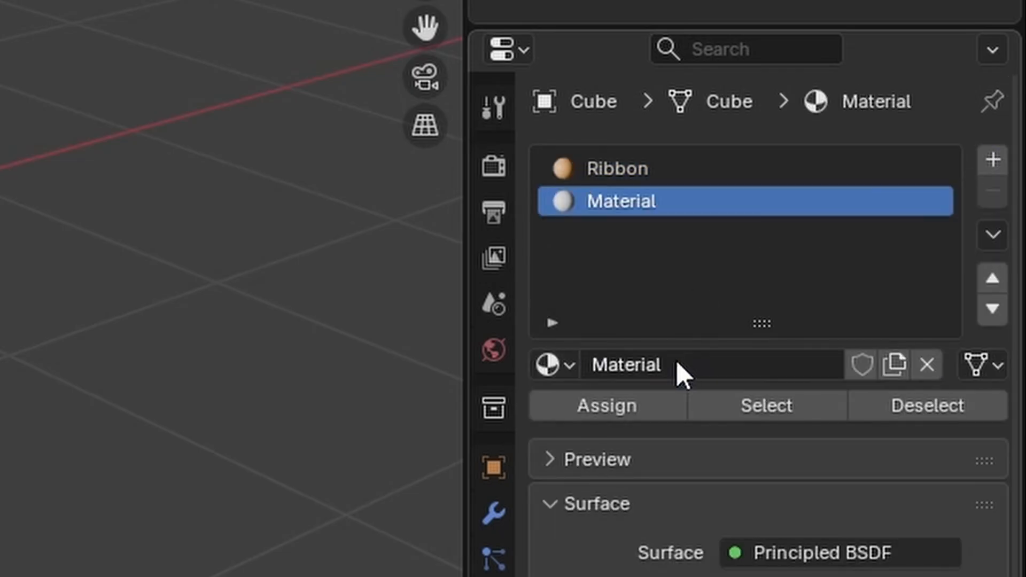
click(677, 363)
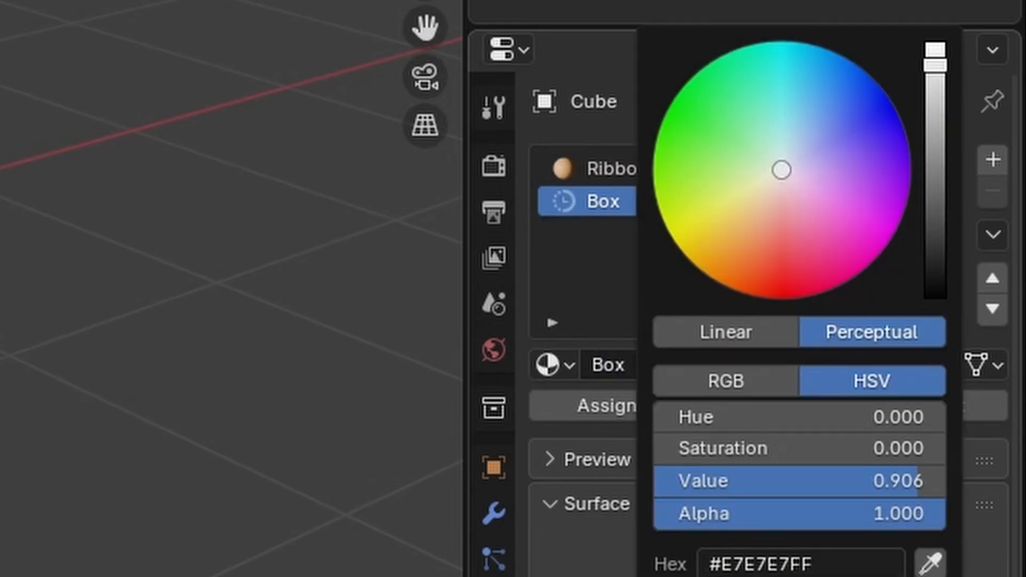
drag(875, 192, 865, 139)
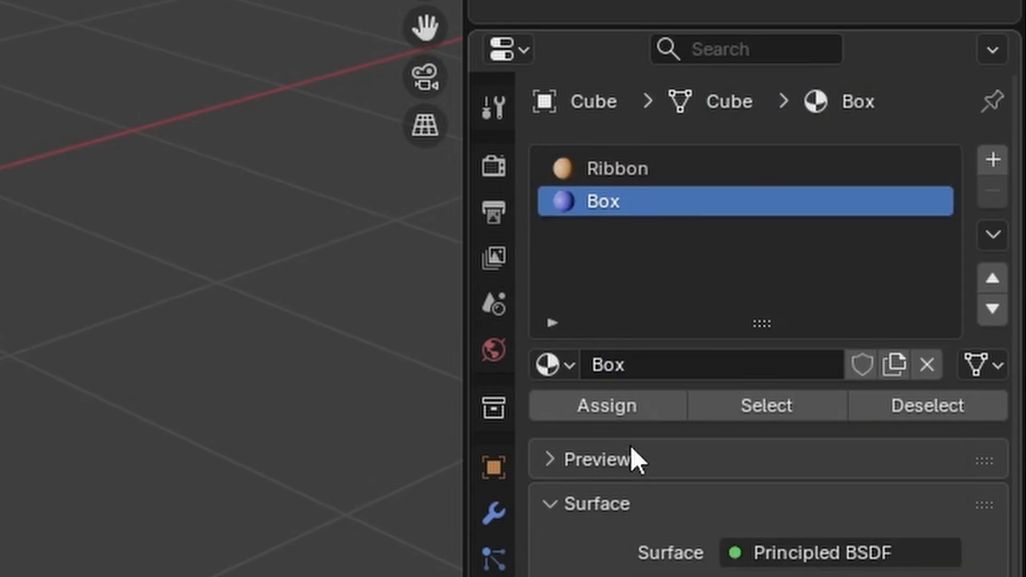
click(617, 408)
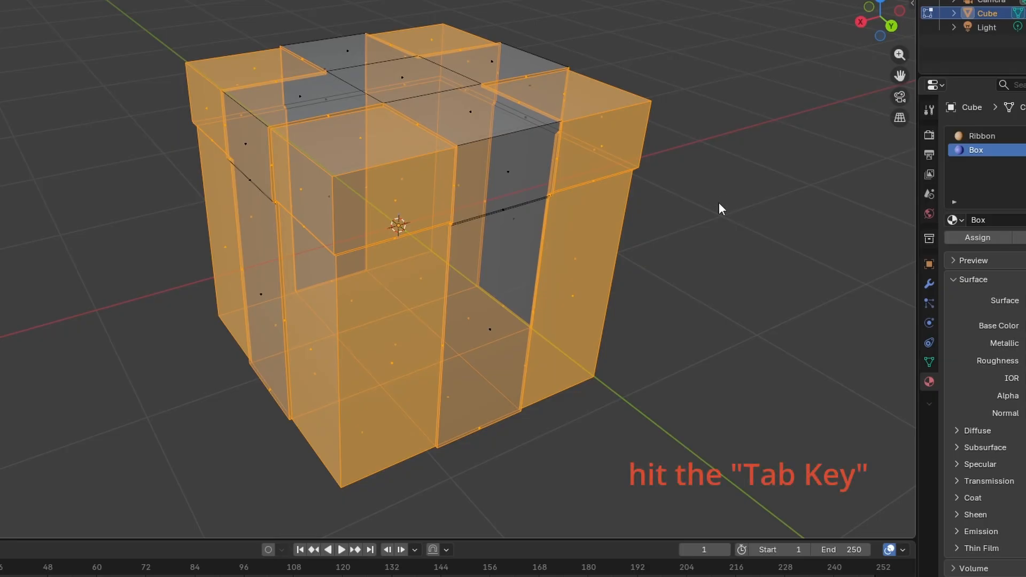
Step: Return to Object Mode and display the box with Material Preview shading
key(Tab)
drag(898, 75, 853, 82)
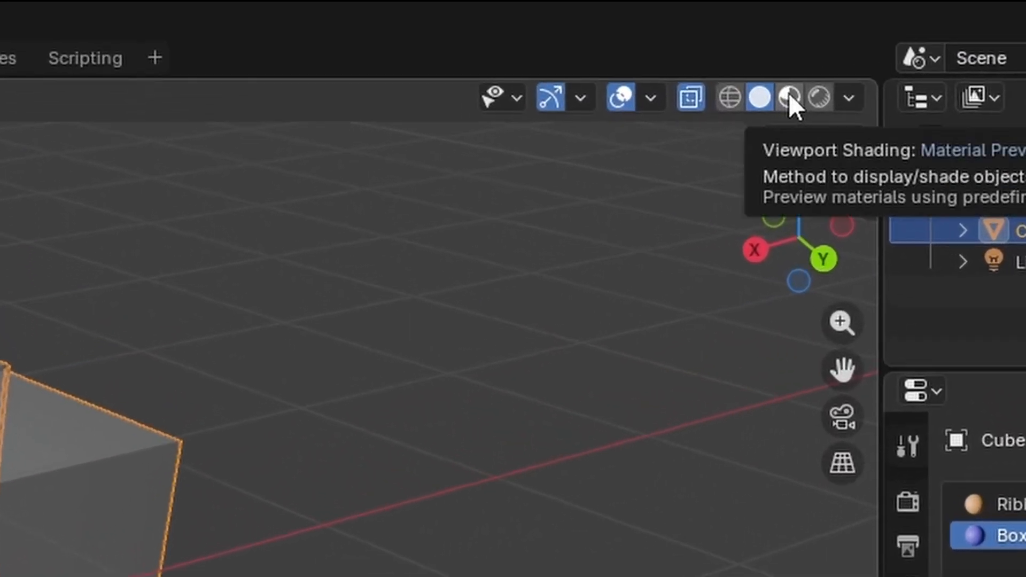
click(789, 96)
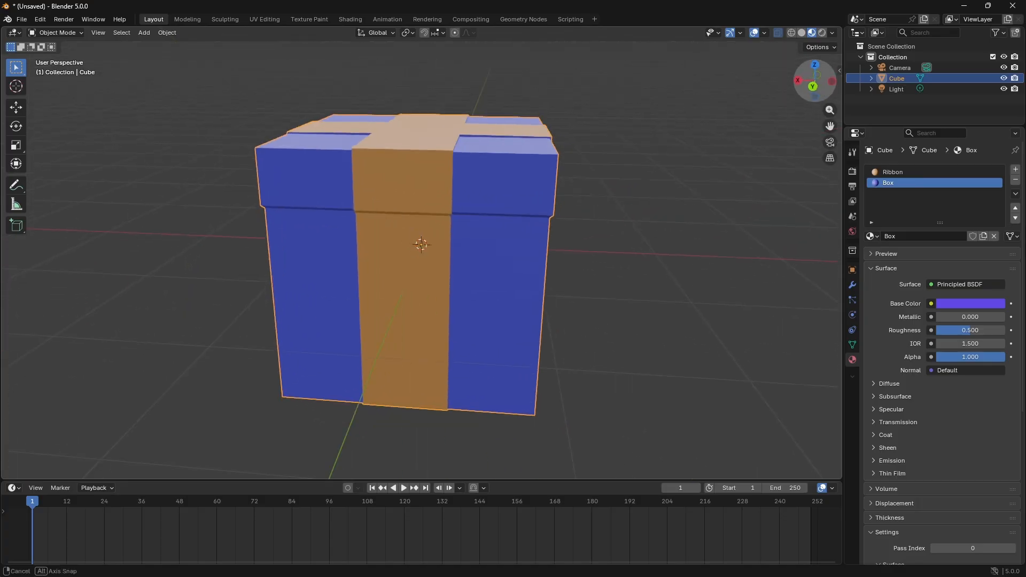
middle_drag(422, 246, 610, 222)
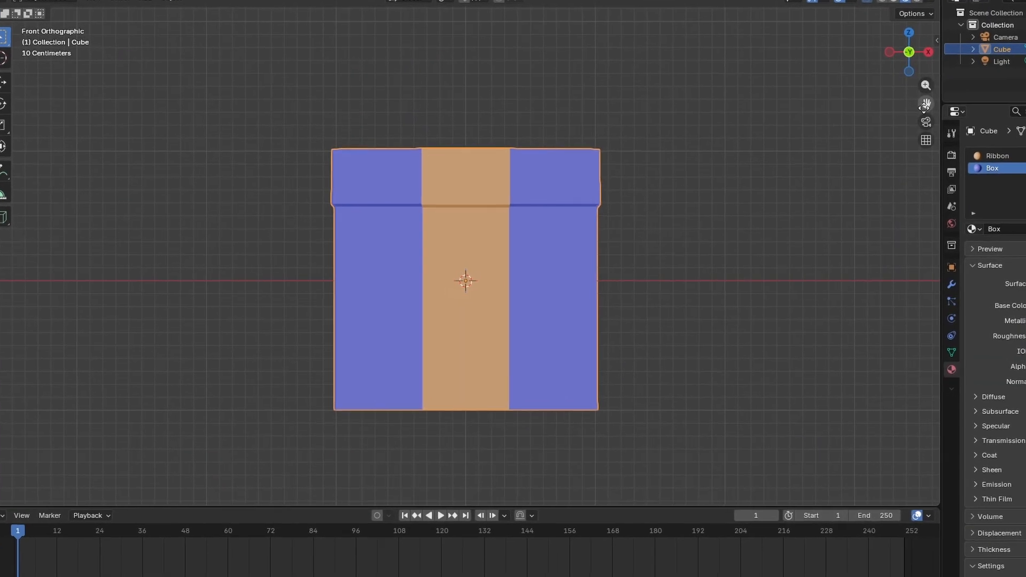
Step: Add a Bézier circle curve at the world origin in front view
drag(924, 104, 937, 153)
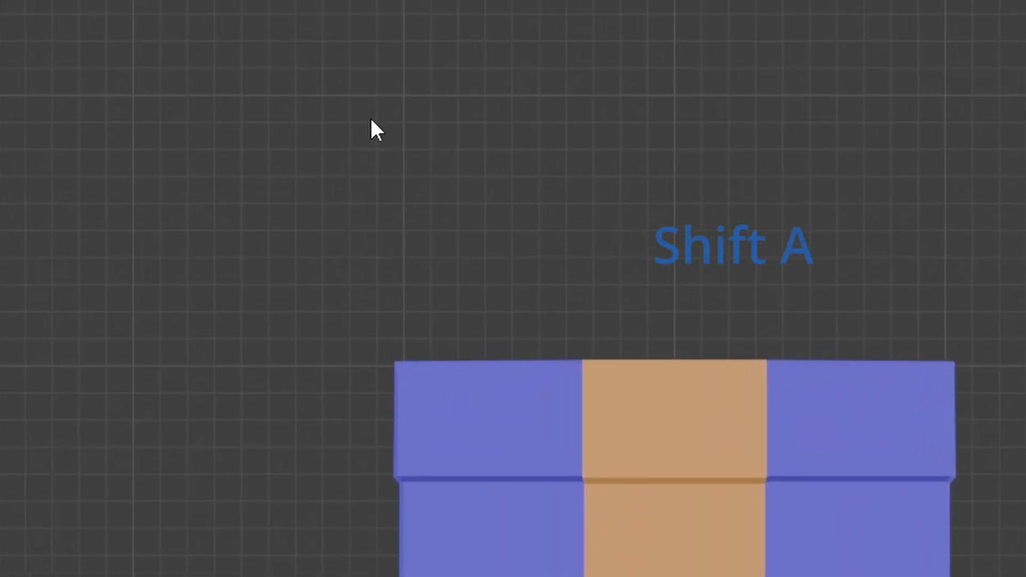
key(shift+a)
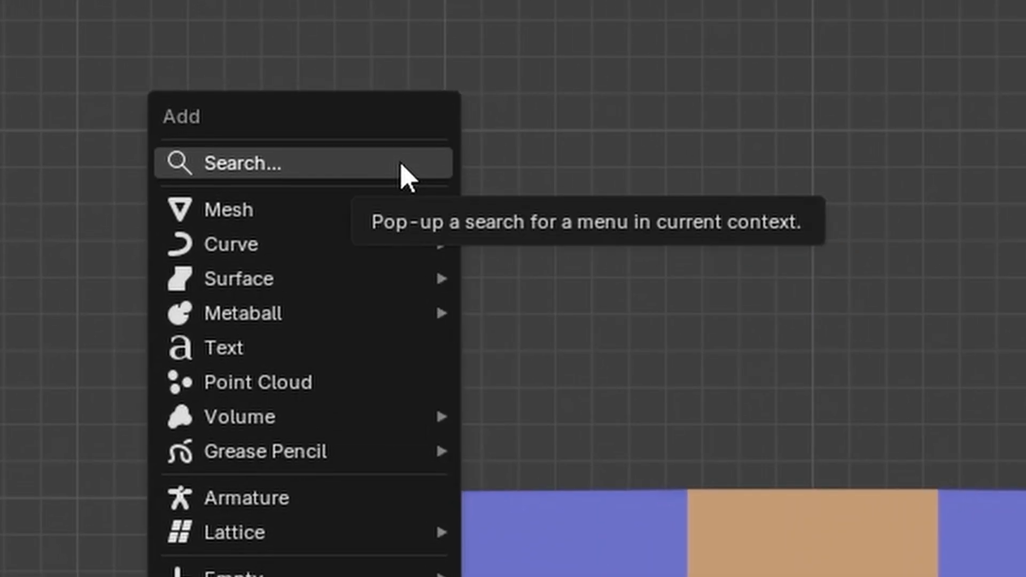
mouse_move(385, 257)
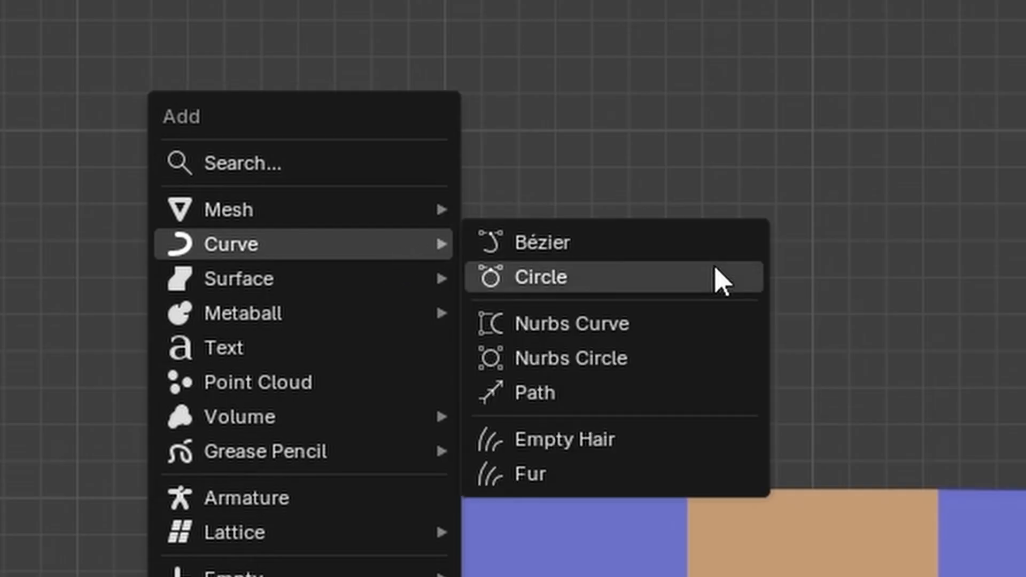
click(719, 278)
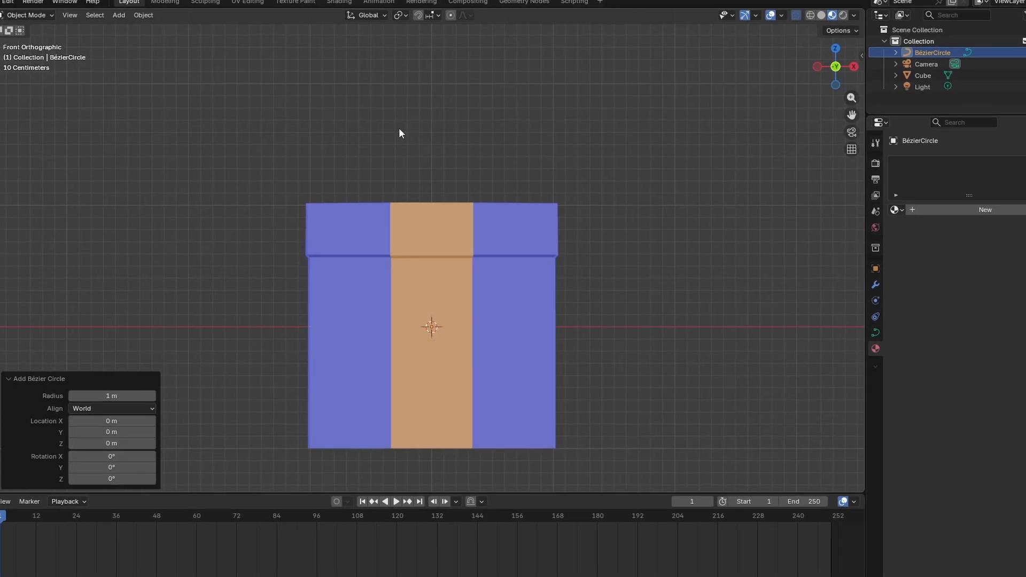
drag(852, 69, 728, 108)
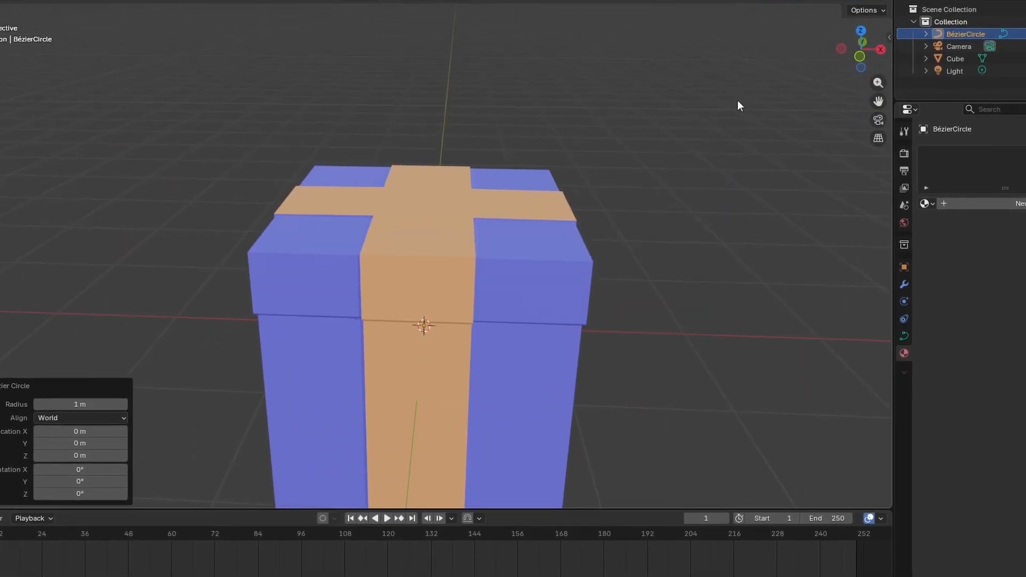
key(KP_0)
key(KP_1)
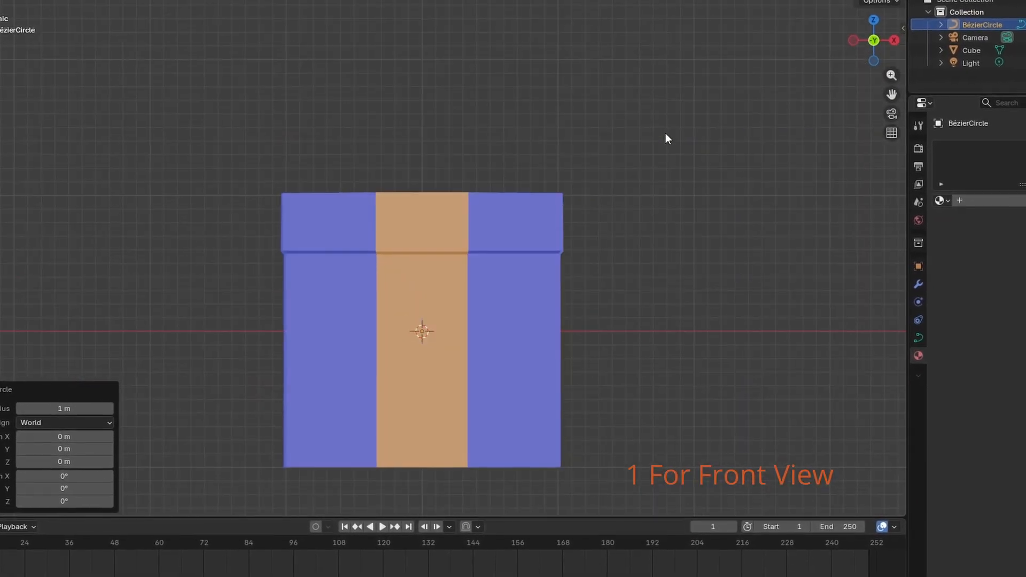
Step: Hide the box to inspect the Bézier circle inside it, select the circle, and show the box again
click(401, 309)
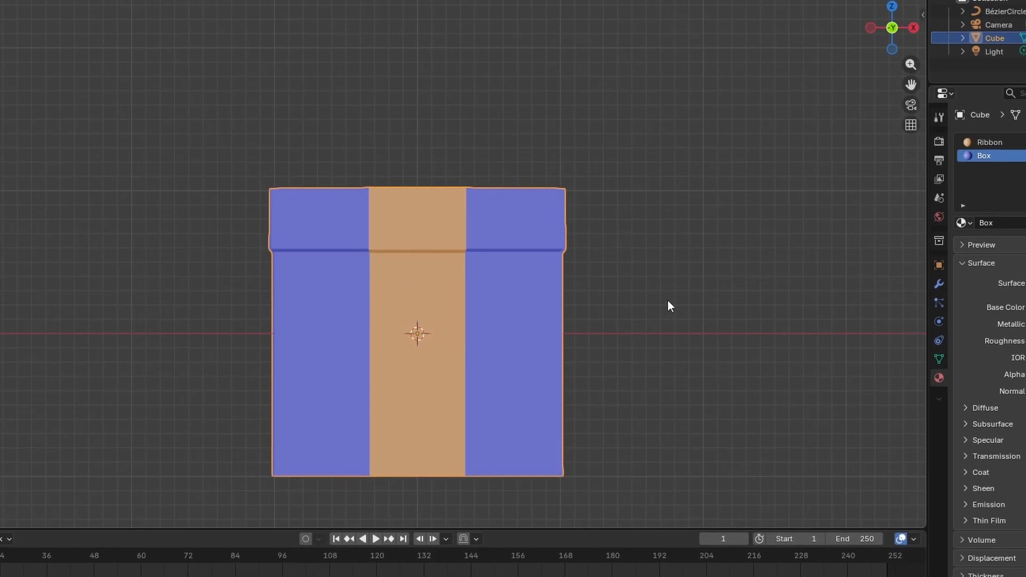
key(h)
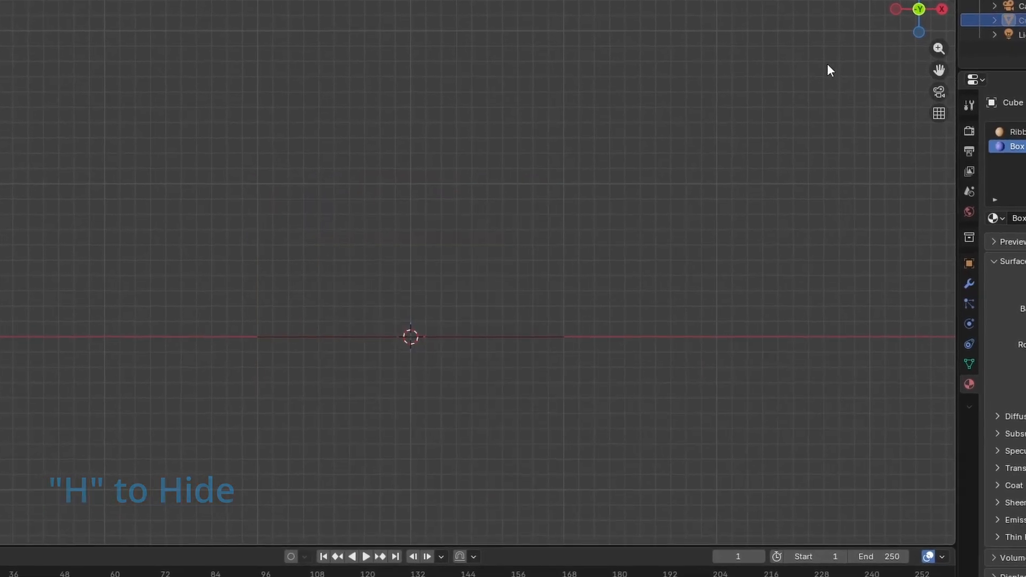
drag(913, 18, 915, 61)
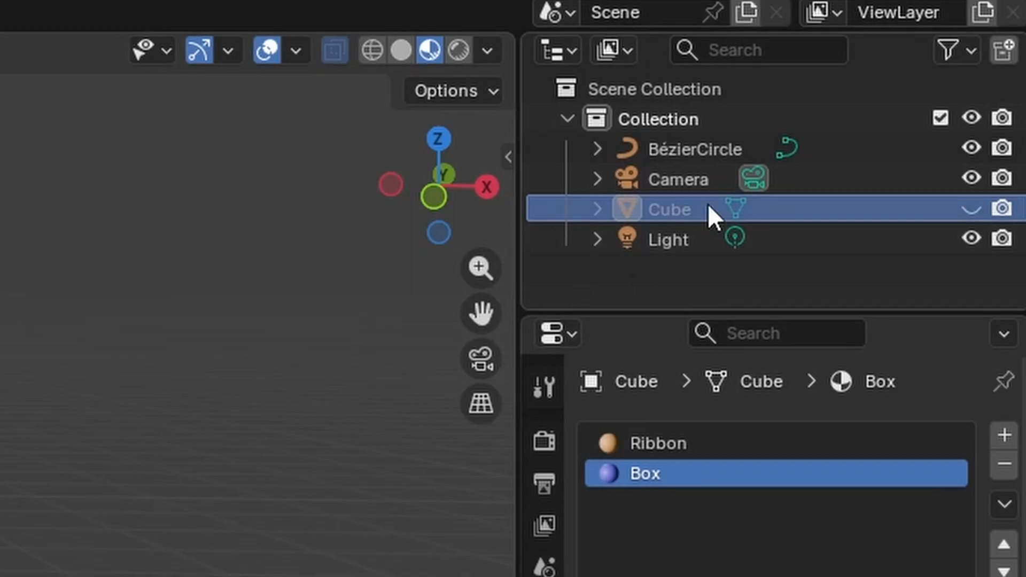
click(689, 149)
click(434, 196)
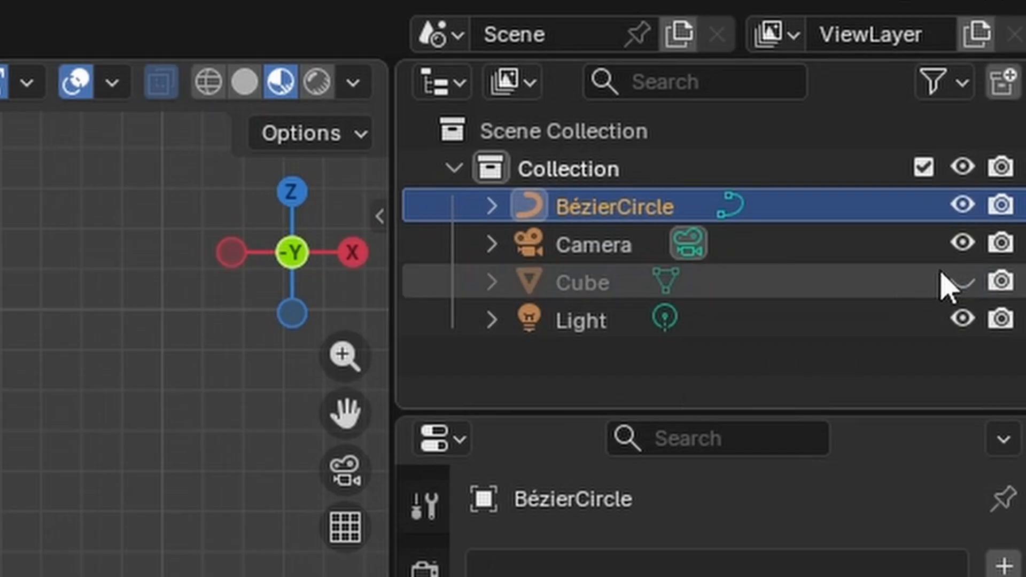
click(962, 282)
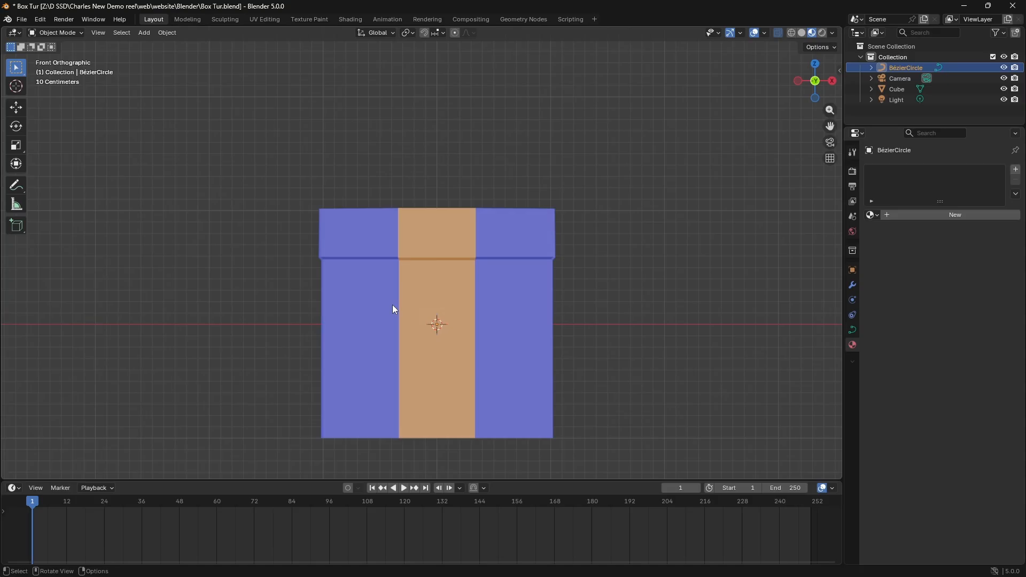
Step: Move the Bézier circle up along the Z axis to about 1.82 m, above the box lid
key(g)
key(z)
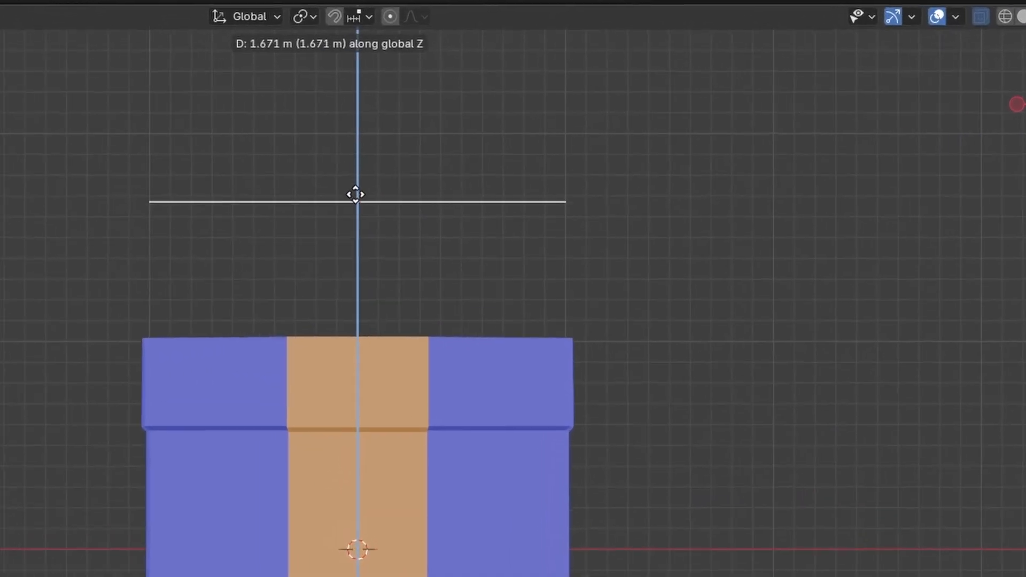
click(337, 179)
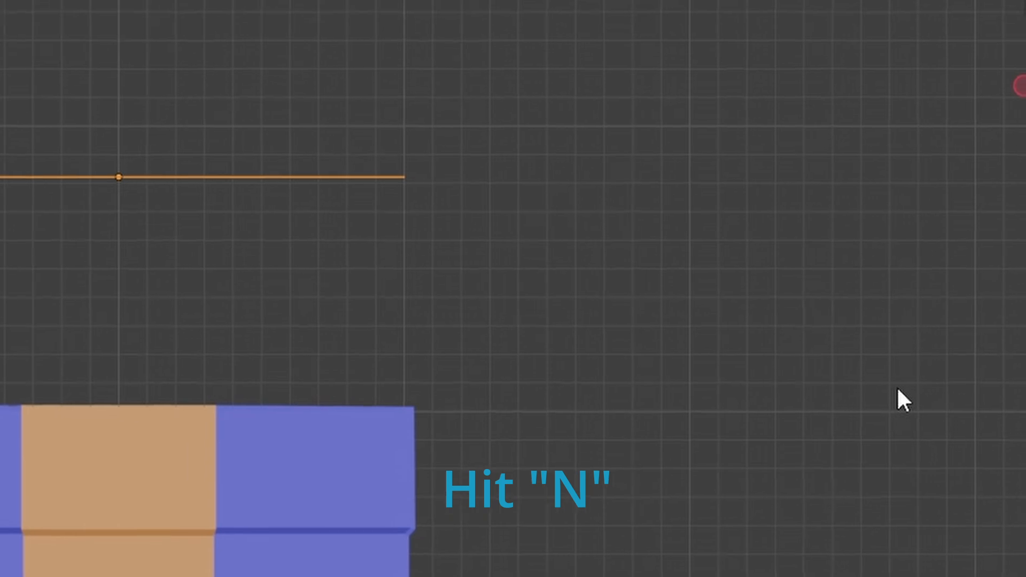
Step: Set the Bézier circle's X rotation to 90° so that it stands upright
key(n)
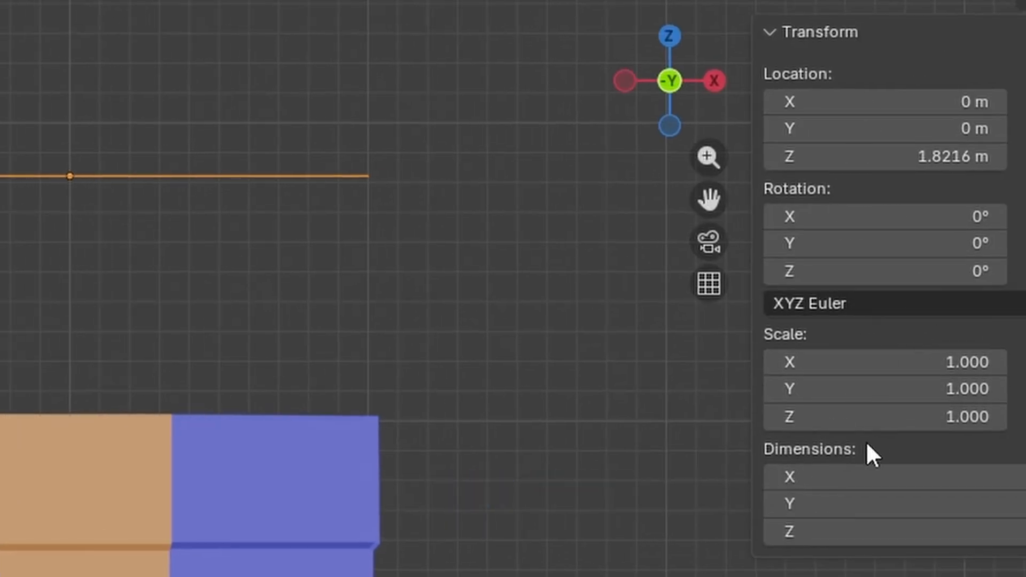
click(968, 218)
text(9)
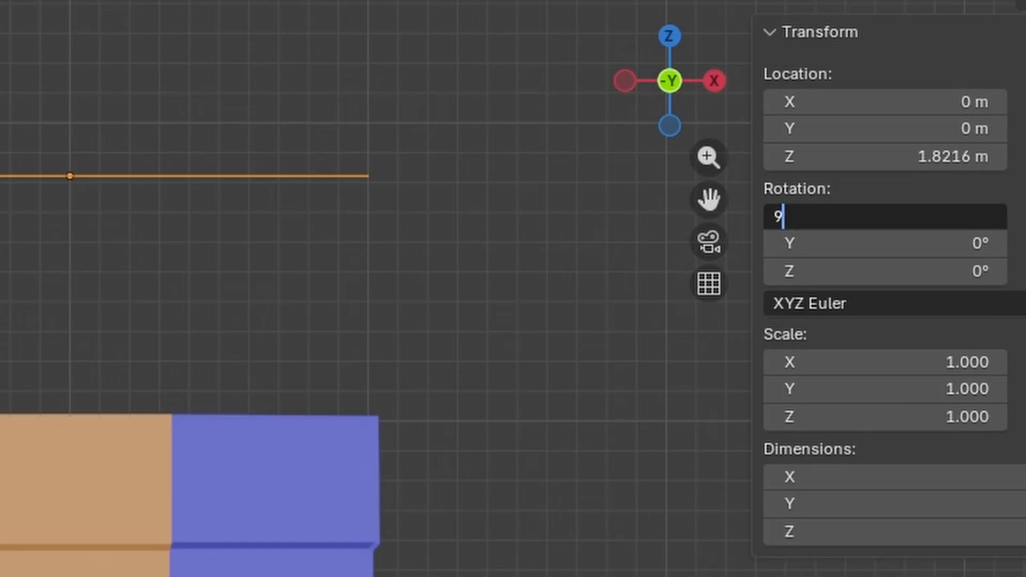
text(0)
key(Return)
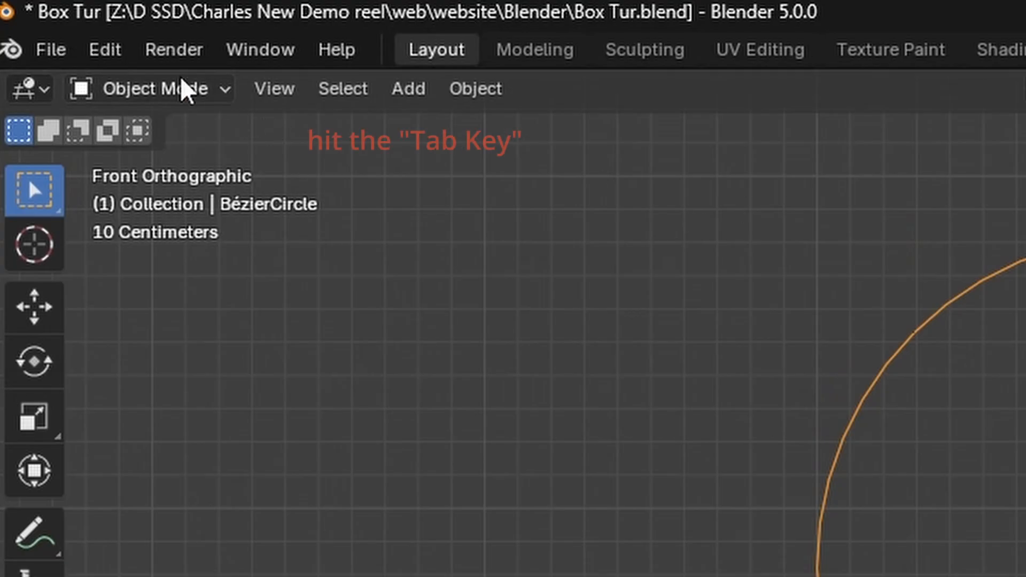
Step: Enter Edit Mode on the Bézier circle and scale all its points to about 0.58
click(67, 33)
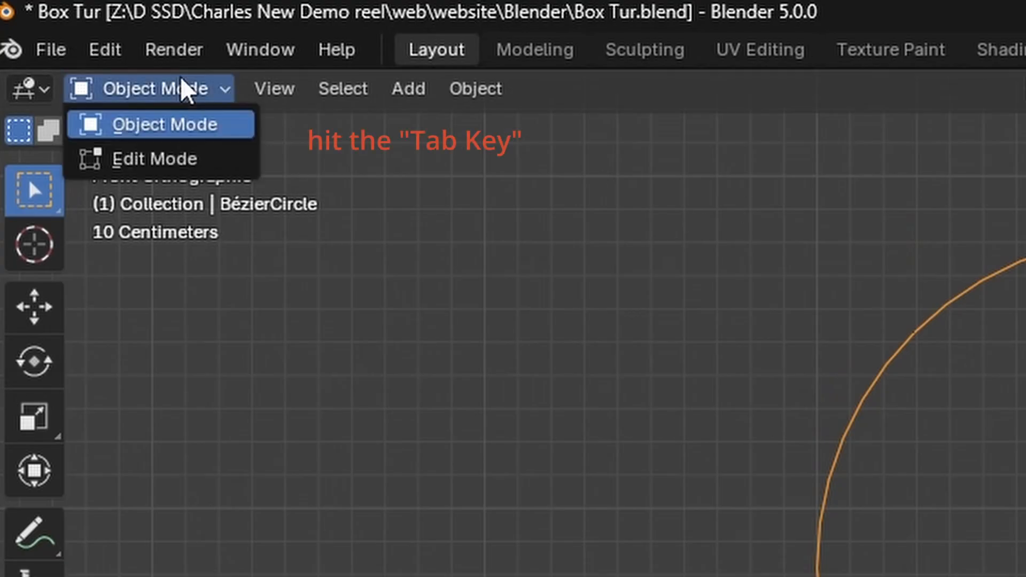
click(187, 159)
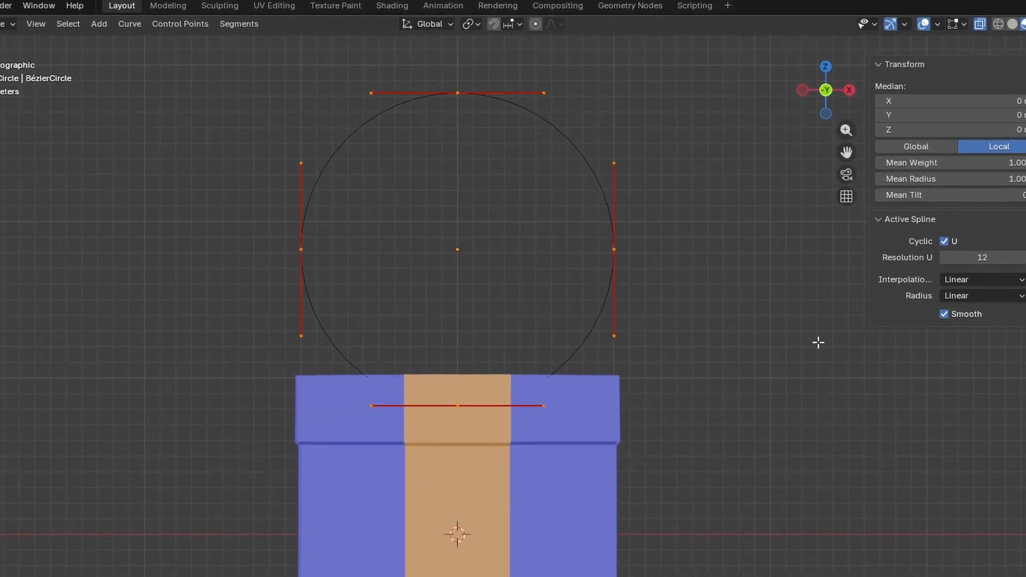
key(s)
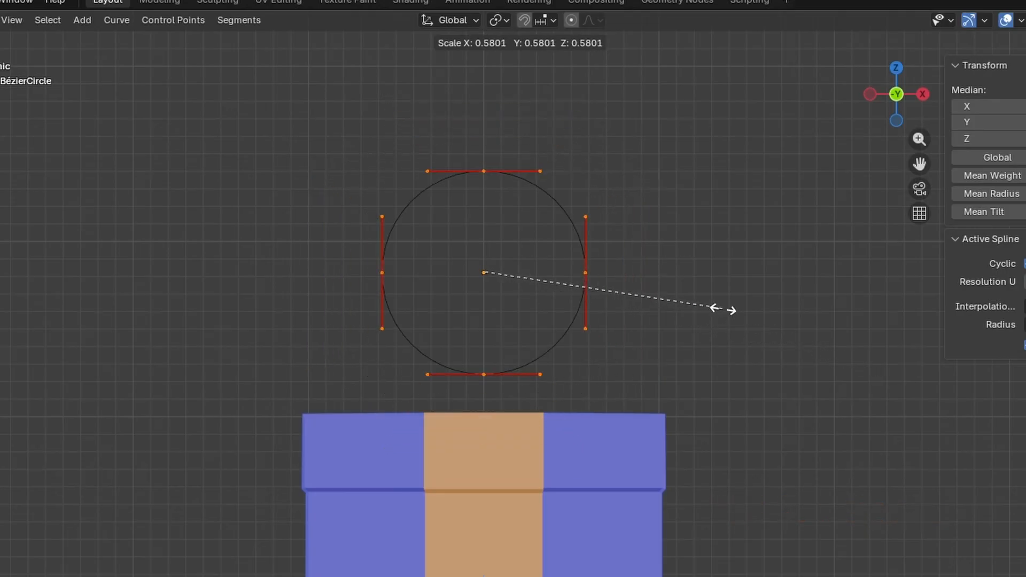
click(727, 308)
Step: Select the circle's two side points and bottom point and subdivide the segments between them
shift+middle_drag(727, 308, 803, 289)
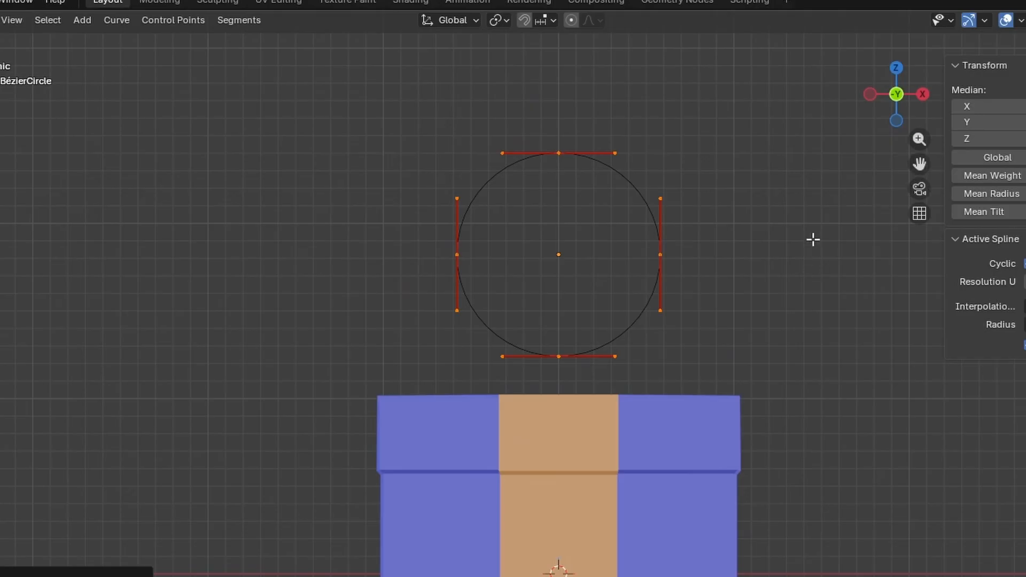
scroll(813, 238, up, 2)
click(826, 222)
drag(321, 184, 877, 366)
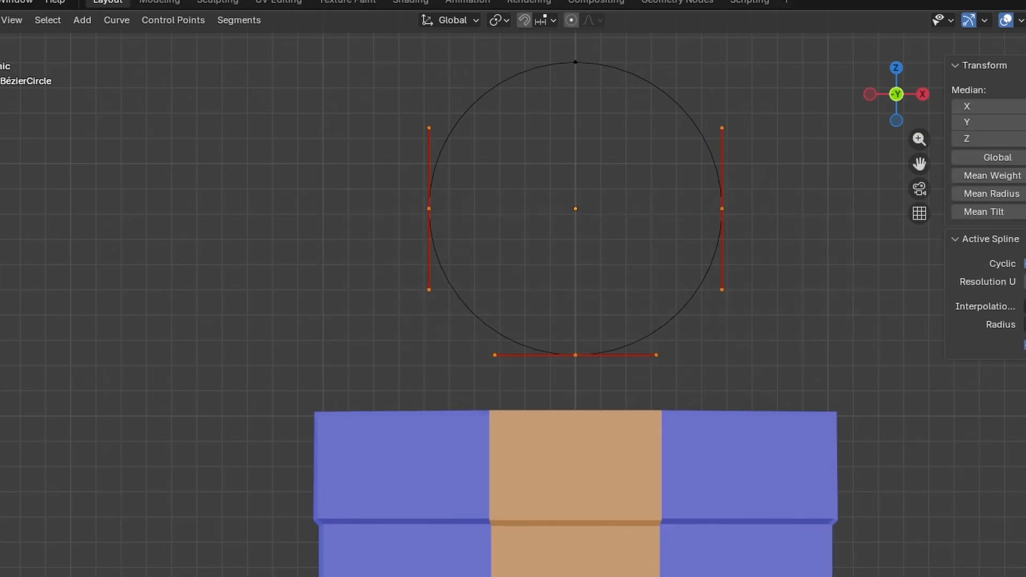
right_click(807, 232)
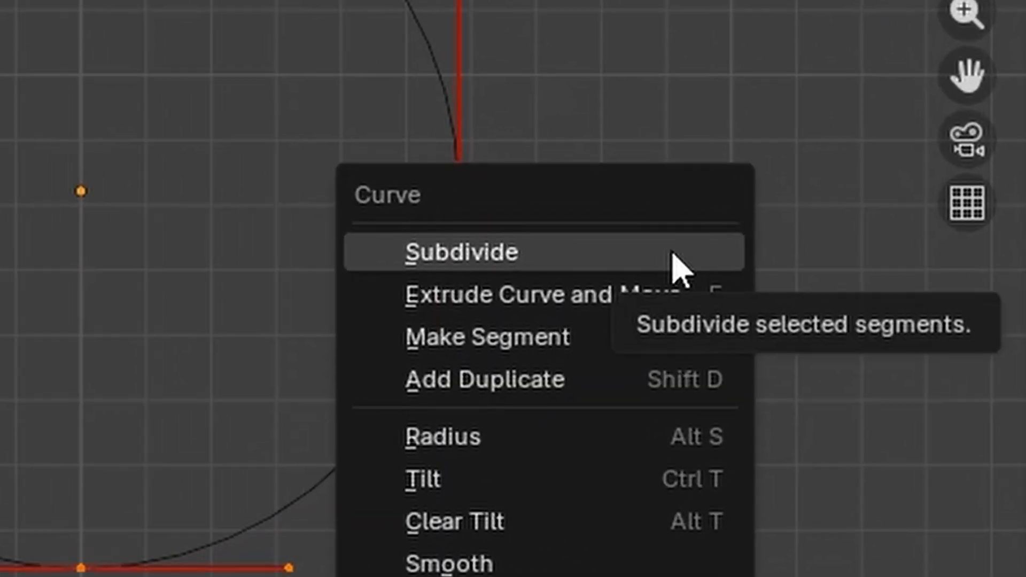
click(674, 265)
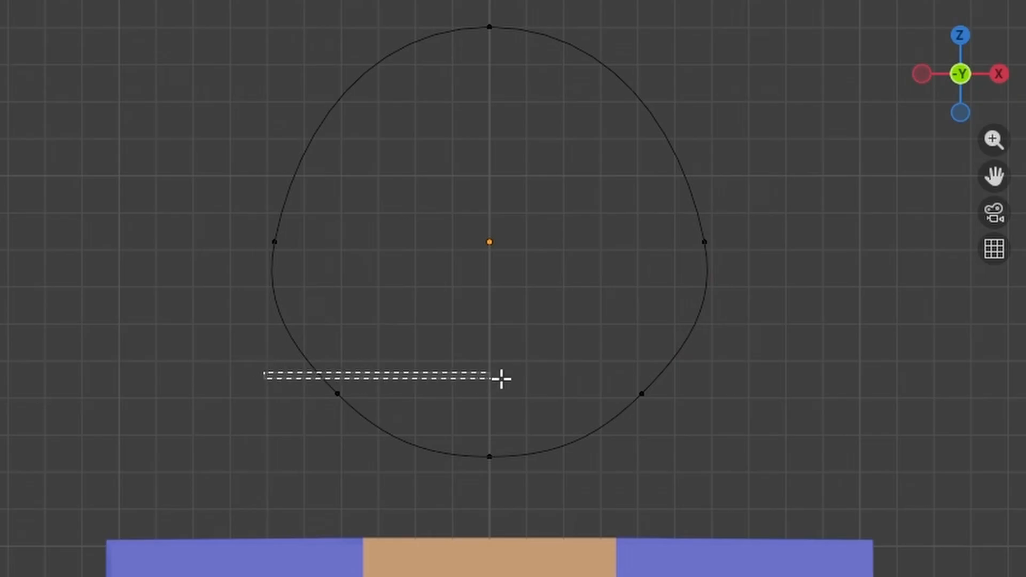
Step: Move the two new lower control points down to about the level of the bottom point
drag(500, 379, 737, 410)
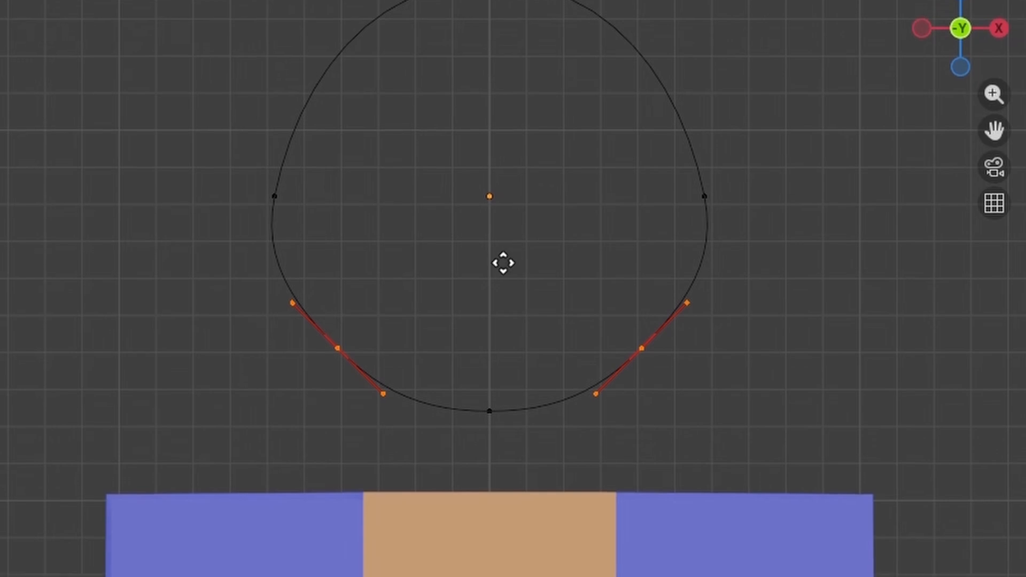
key(g)
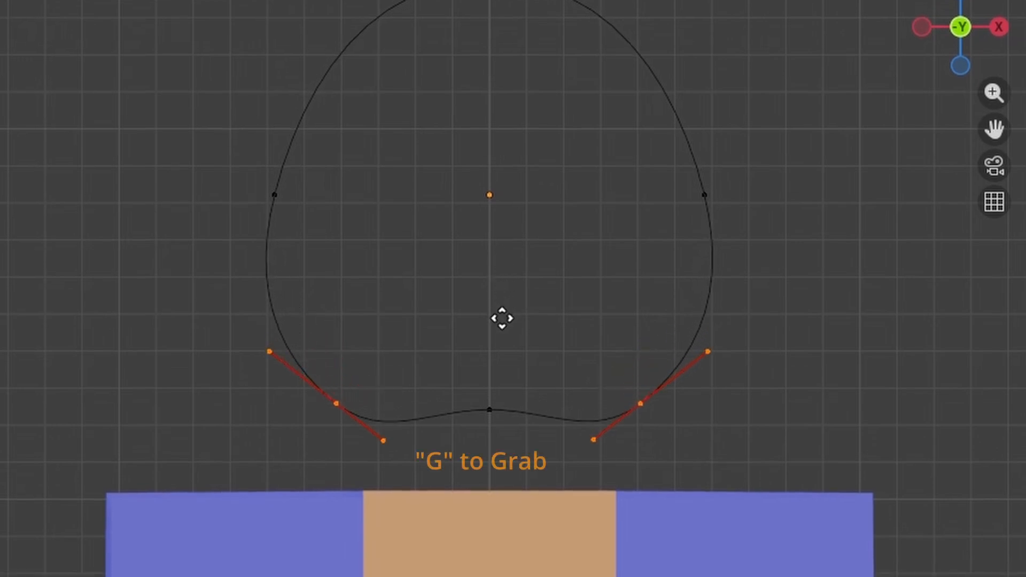
drag(1016, 136, 997, 80)
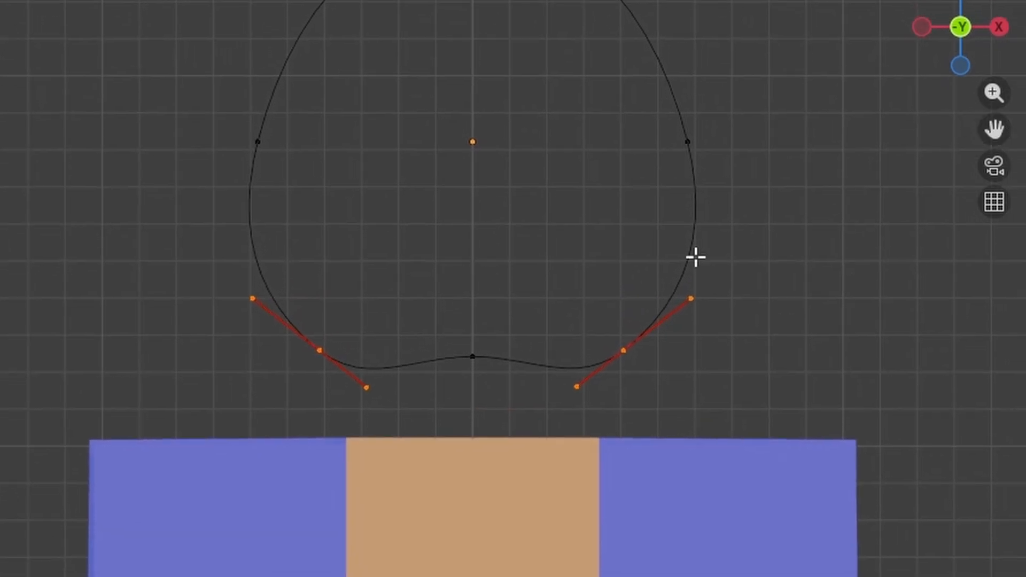
Step: Rotate the lower-right control point's handle to horizontal and lower the point to flatten the curve's base
scroll(666, 264, up, 3)
shift+middle_drag(962, 159, 804, 343)
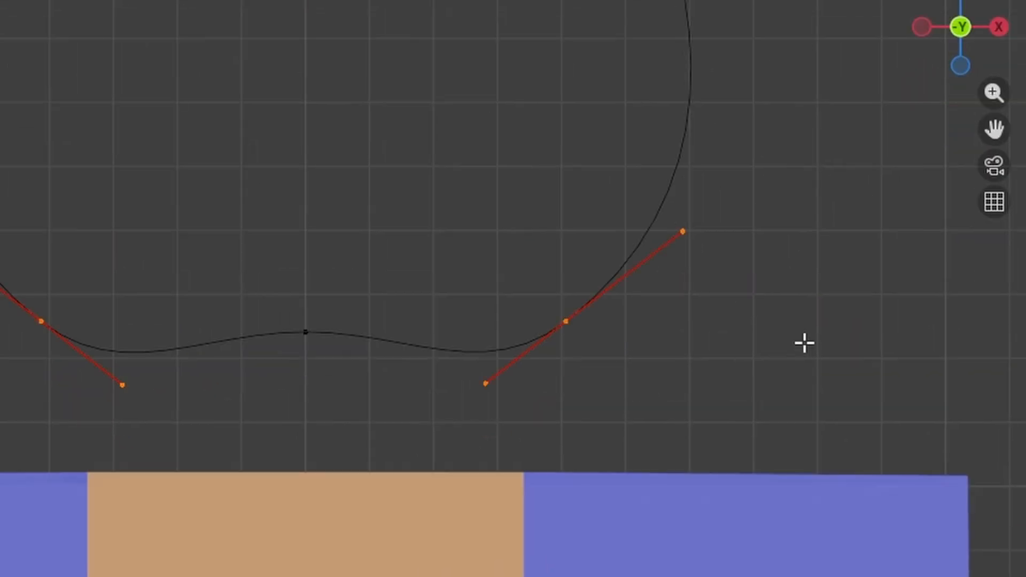
drag(507, 244, 661, 369)
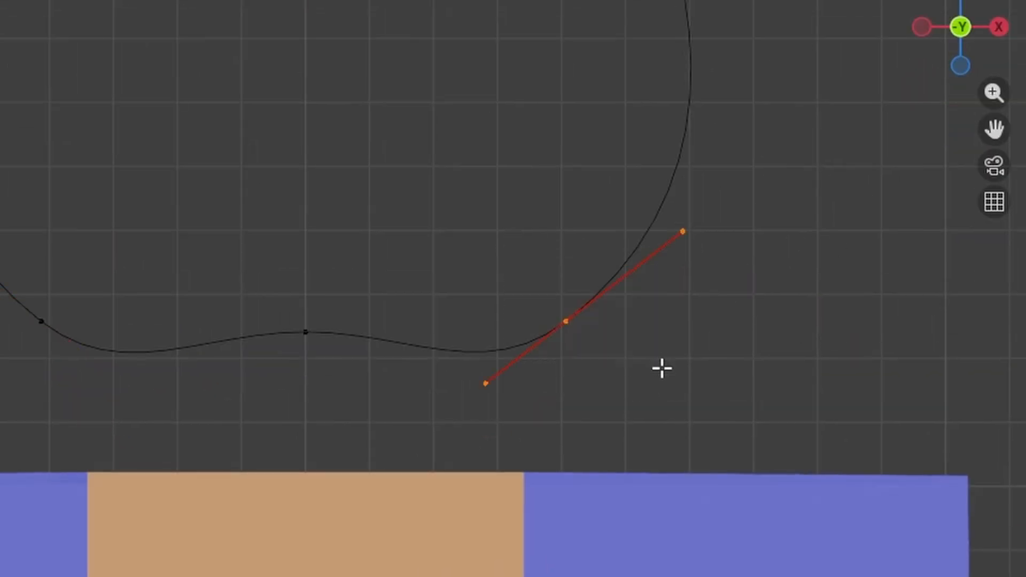
drag(646, 185, 773, 292)
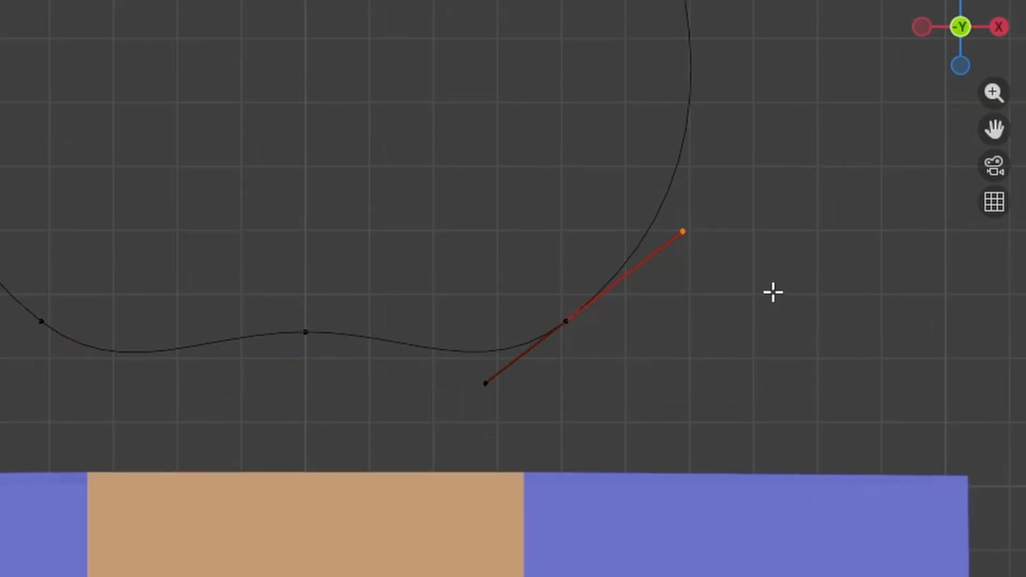
key(r)
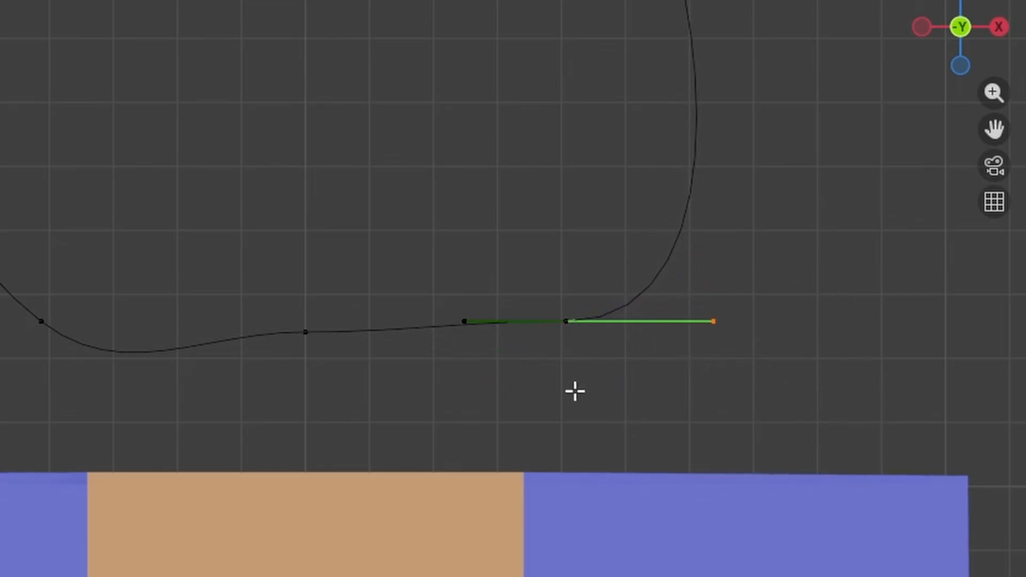
drag(564, 208, 603, 436)
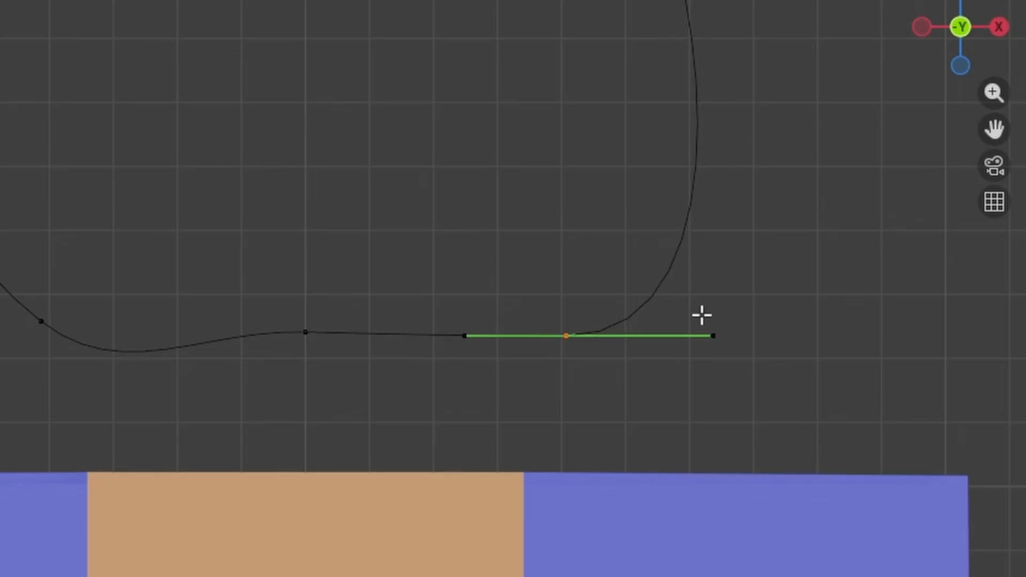
Step: Rotate the lower-left control point's handle to nearly horizontal and lower the point level with the bottom point
drag(220, 246, 390, 387)
drag(498, 387, 498, 387)
drag(189, 166, 375, 288)
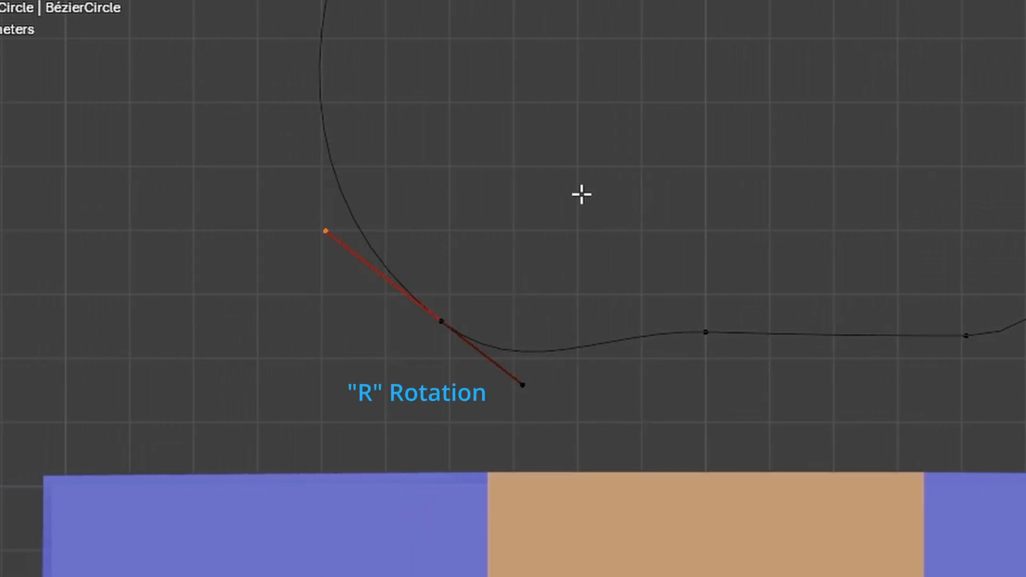
key(r)
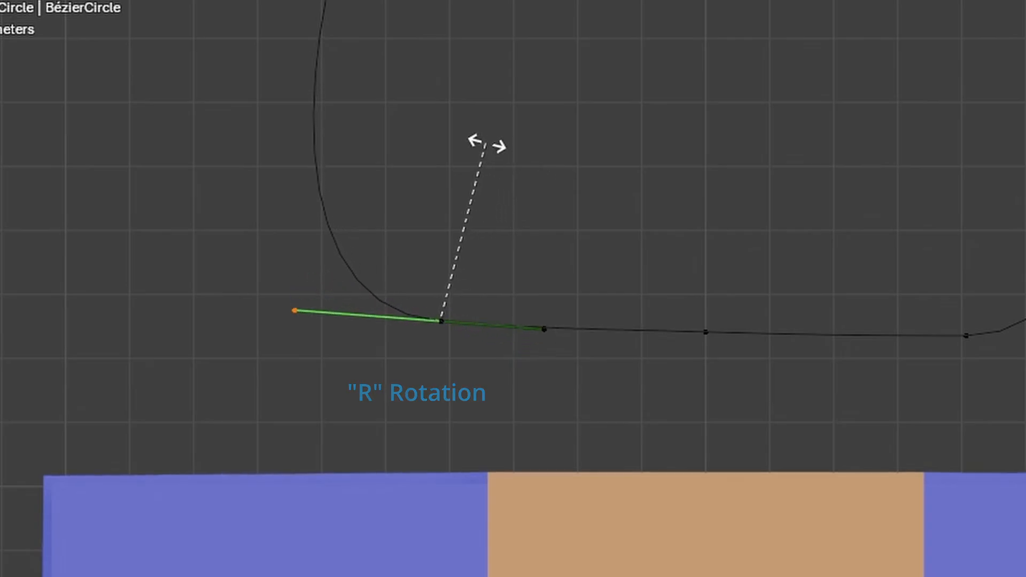
drag(412, 191, 485, 367)
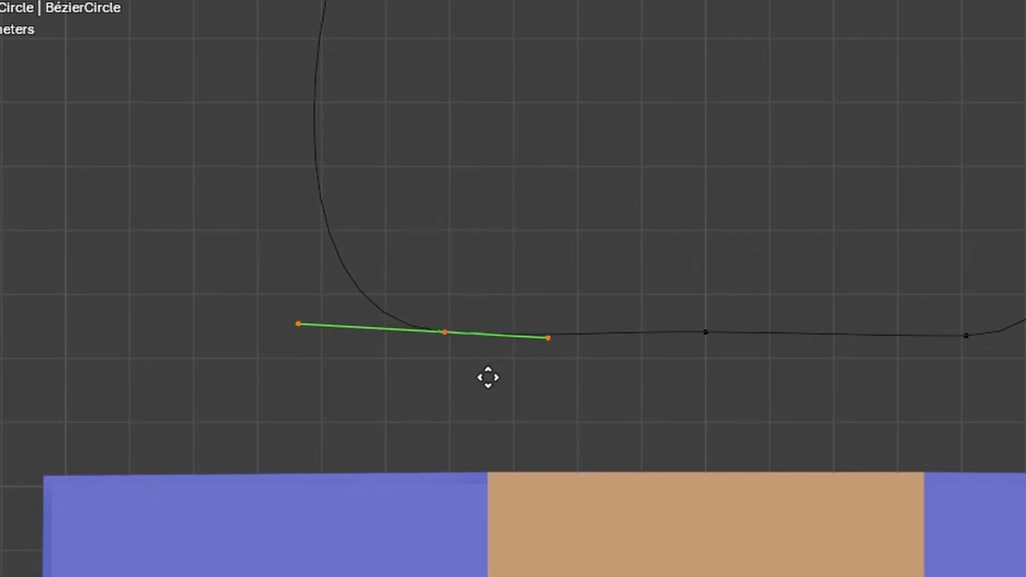
click(488, 378)
scroll(679, 156, down, 4)
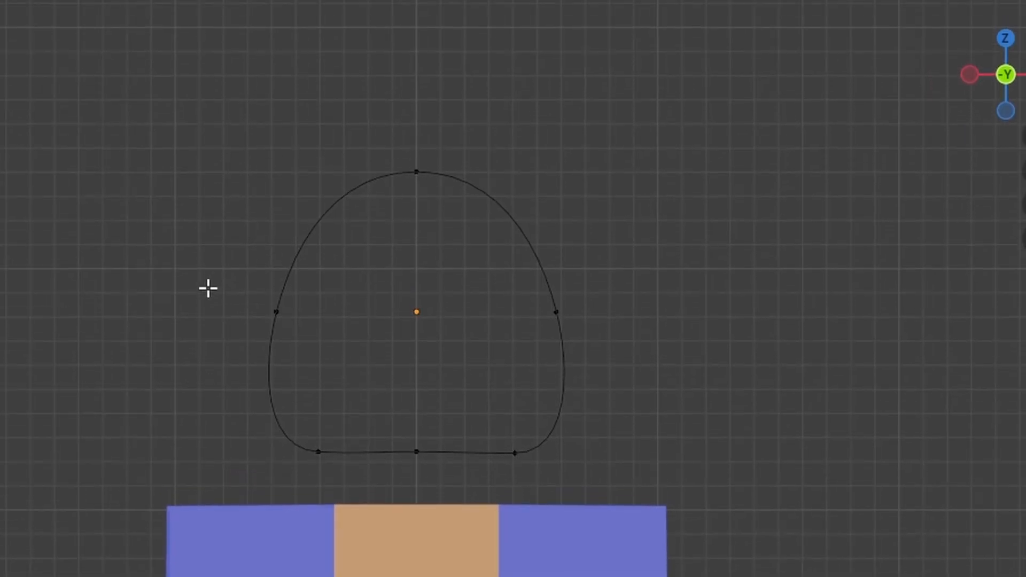
Step: Select the curve's top control point and lower it along Z to just above the bottom centre point
scroll(340, 124, up, 2)
drag(359, 41, 409, 121)
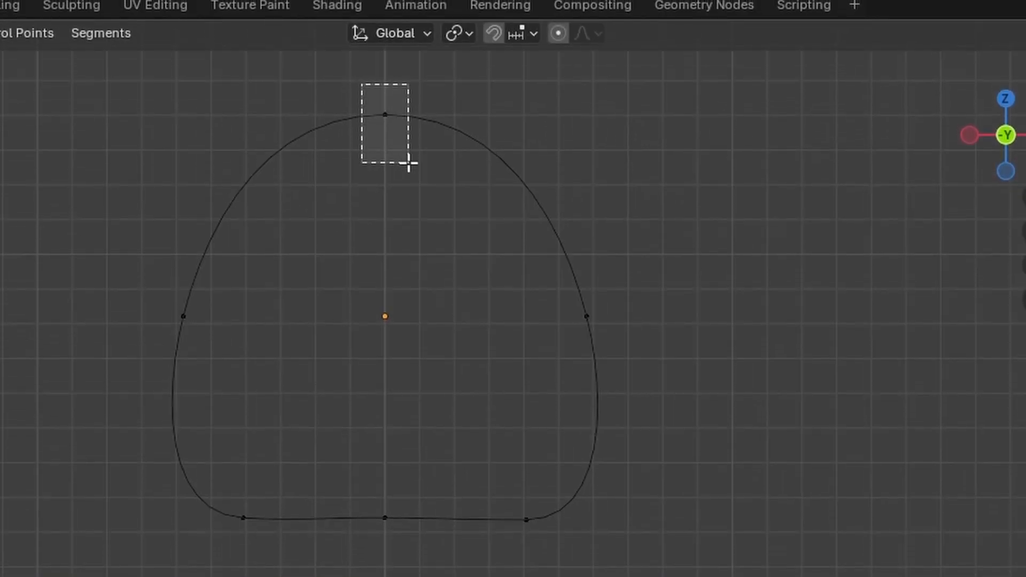
drag(1025, 231, 1025, 231)
shift+middle_drag(507, 288, 514, 288)
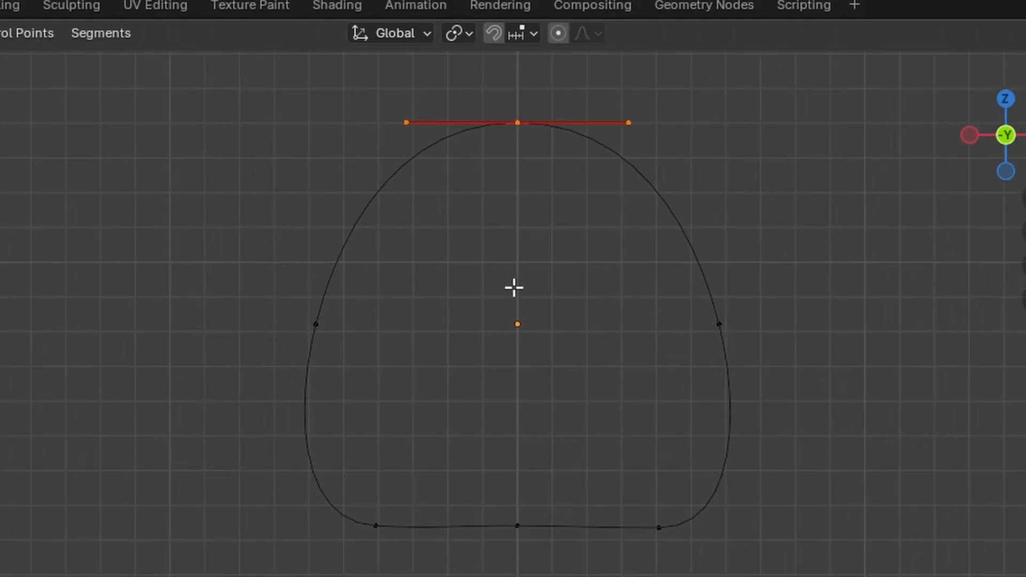
key(z)
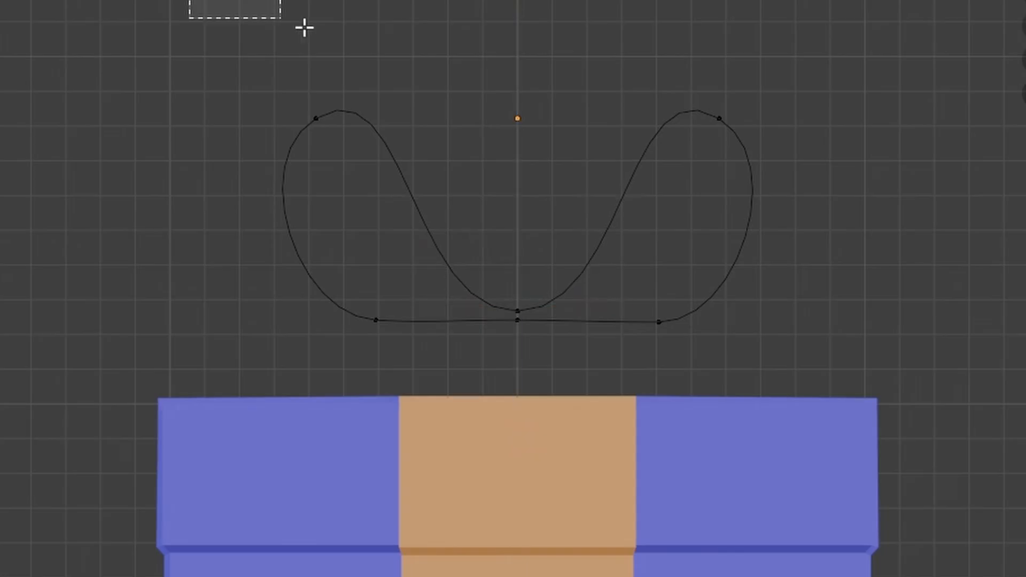
Step: Select the curve's two side control points and lower them along Z a little over halfway toward the base to flatten both loops
drag(304, 27, 902, 155)
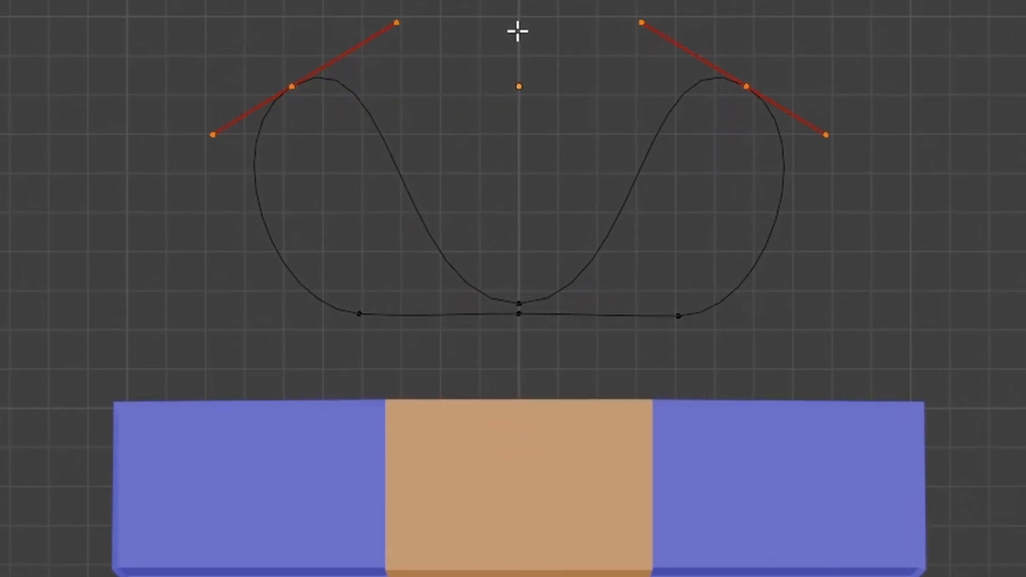
key(g)
key(z)
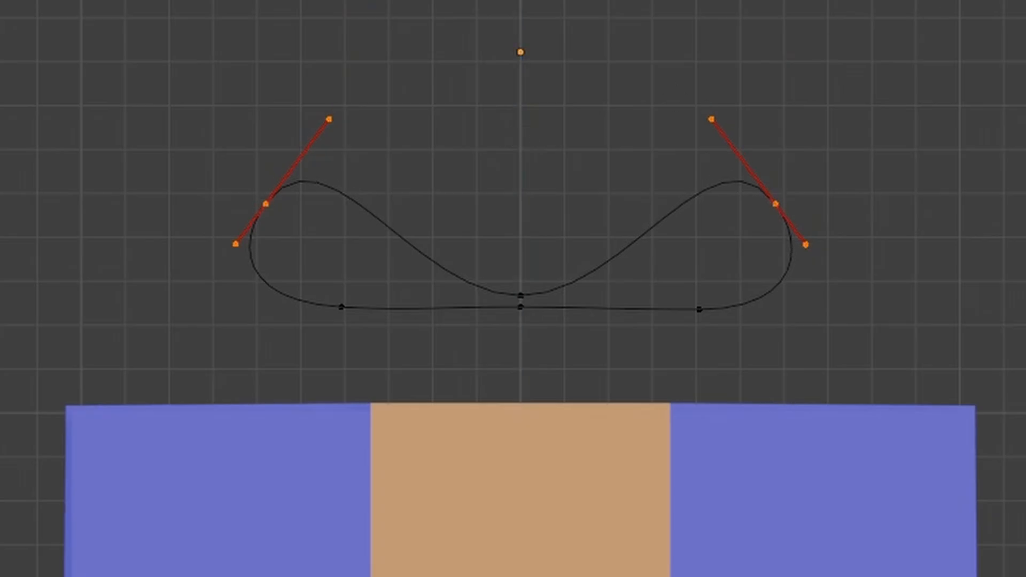
Step: Set the curve geometry's extrude value to 0.07 m to widen the bow outline into a flat ribbon
middle_drag(513, 289, 471, 315)
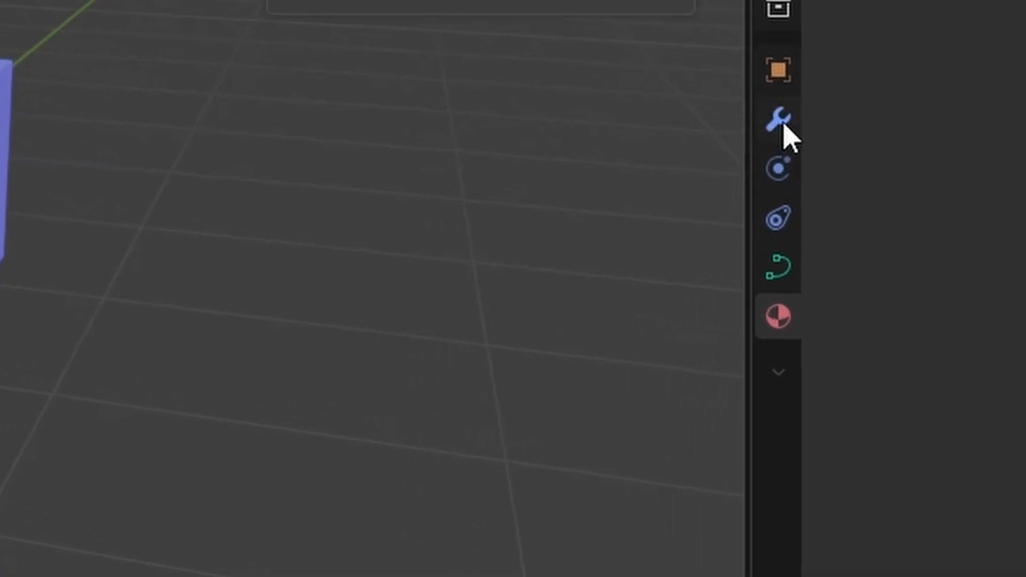
click(784, 266)
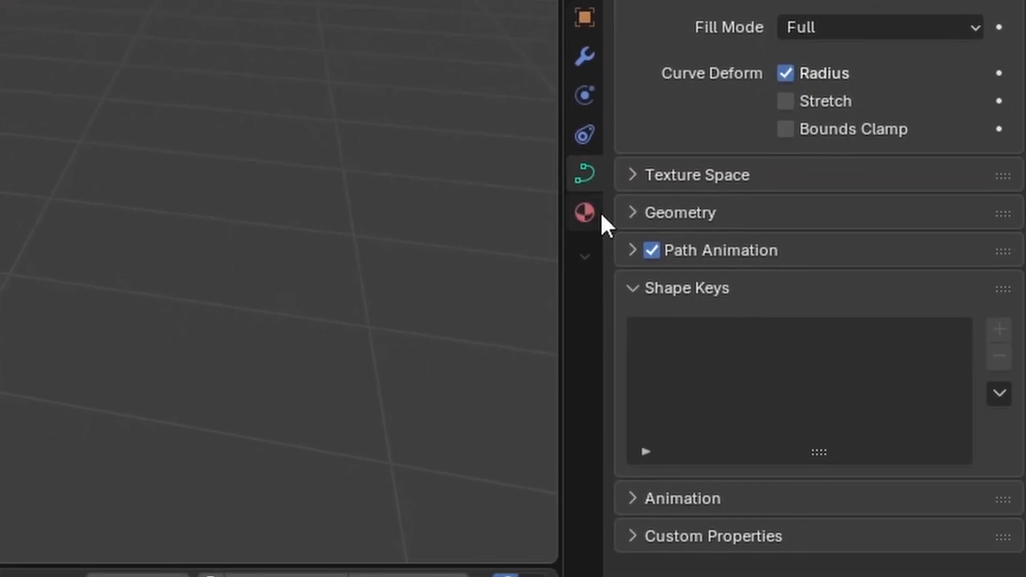
click(633, 204)
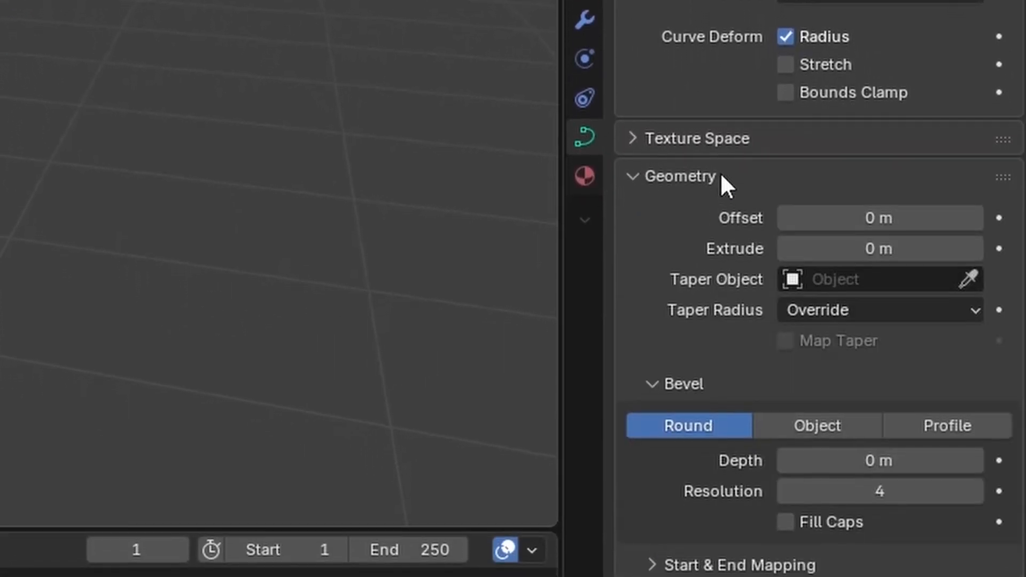
scroll(714, 193, down, 2)
scroll(707, 166, down, 2)
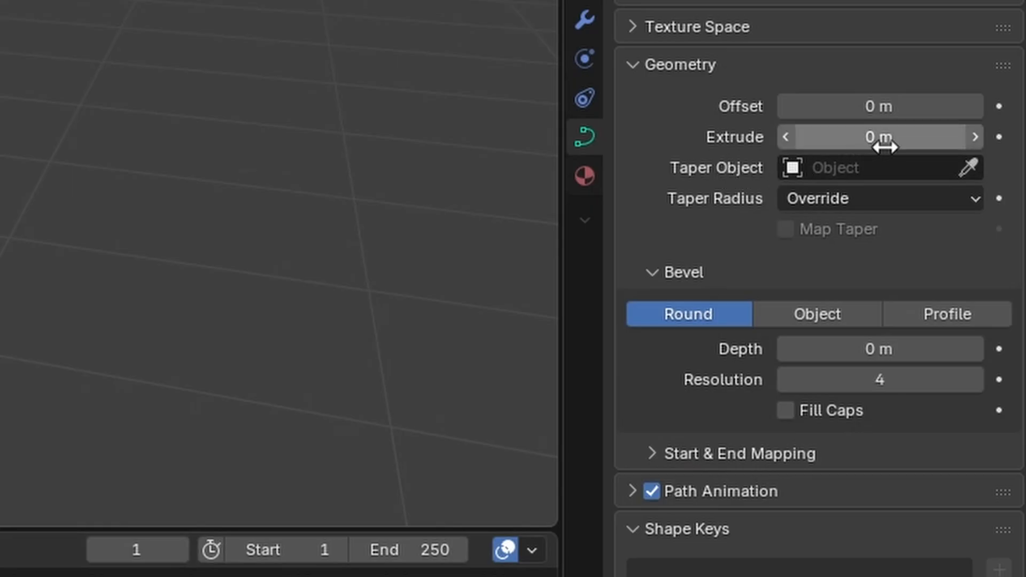
drag(884, 146, 885, 146)
drag(884, 137, 884, 137)
drag(884, 137, 885, 137)
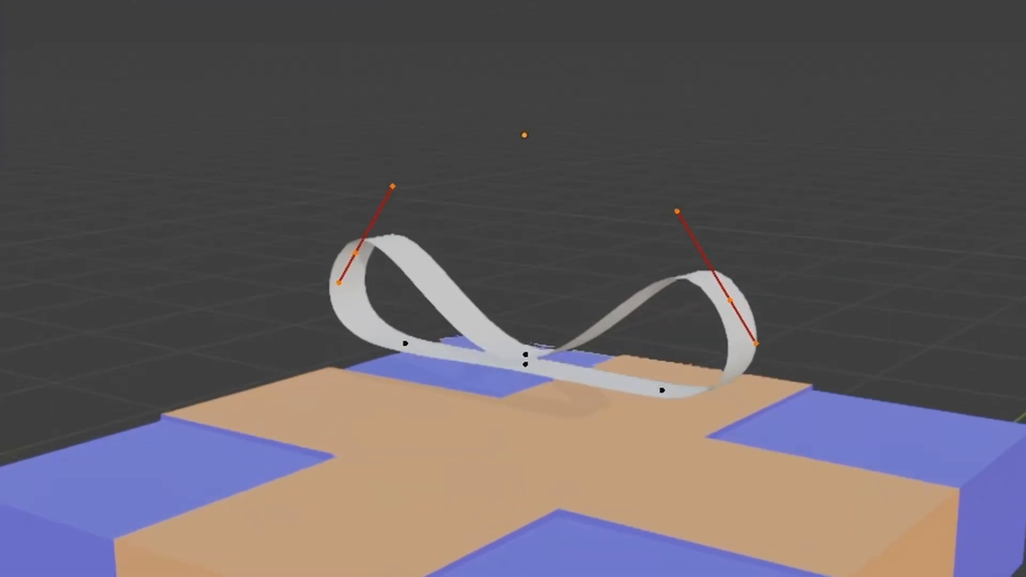
Step: Set the curve's round bevel depth to 0.01 m to give the bow ribbon thickness
middle_drag(513, 289, 326, 251)
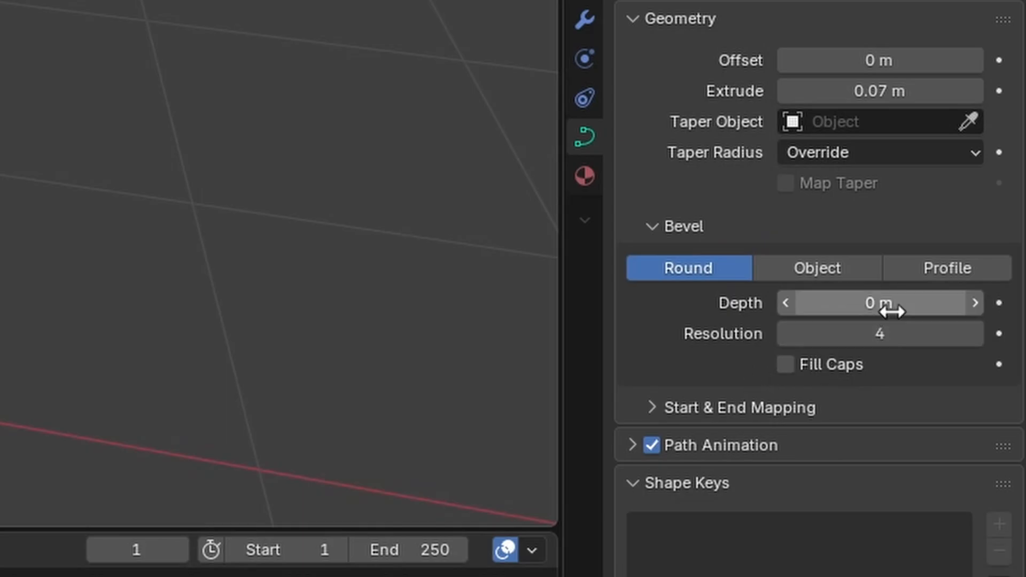
drag(891, 307, 891, 307)
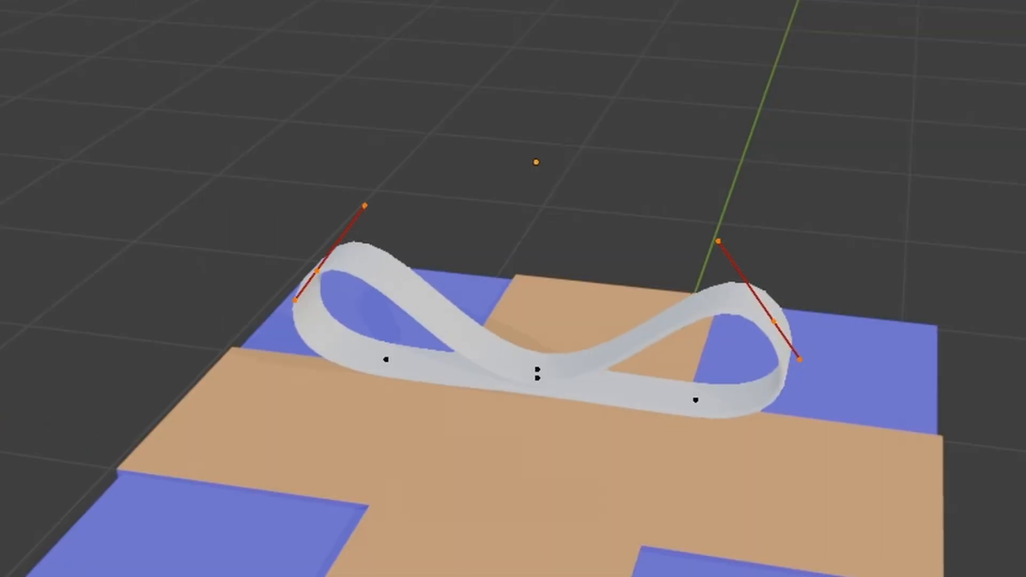
mouse_move(891, 306)
mouse_down()
mouse_move(930, 306)
mouse_move(908, 307)
mouse_up()
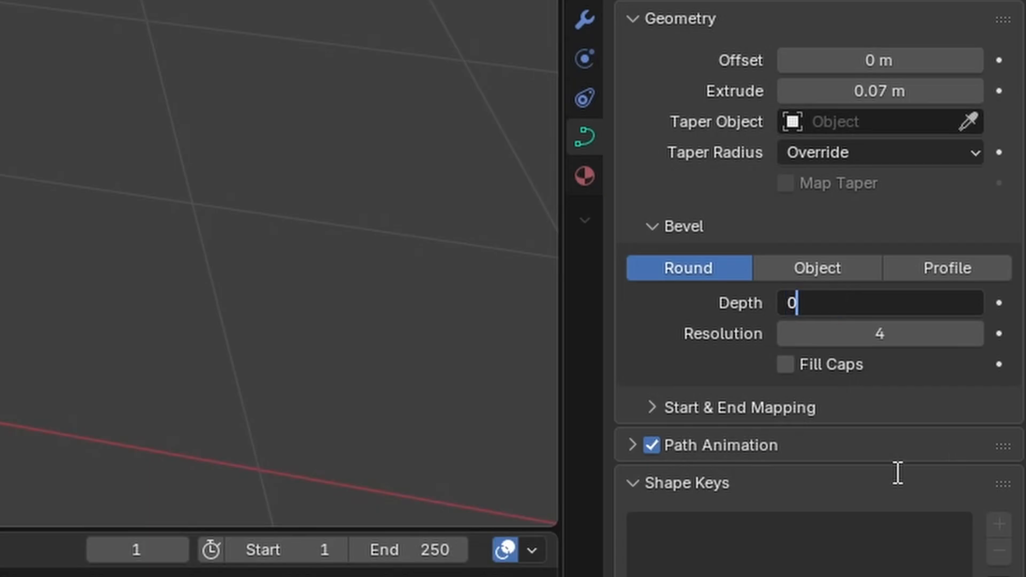
key(Return)
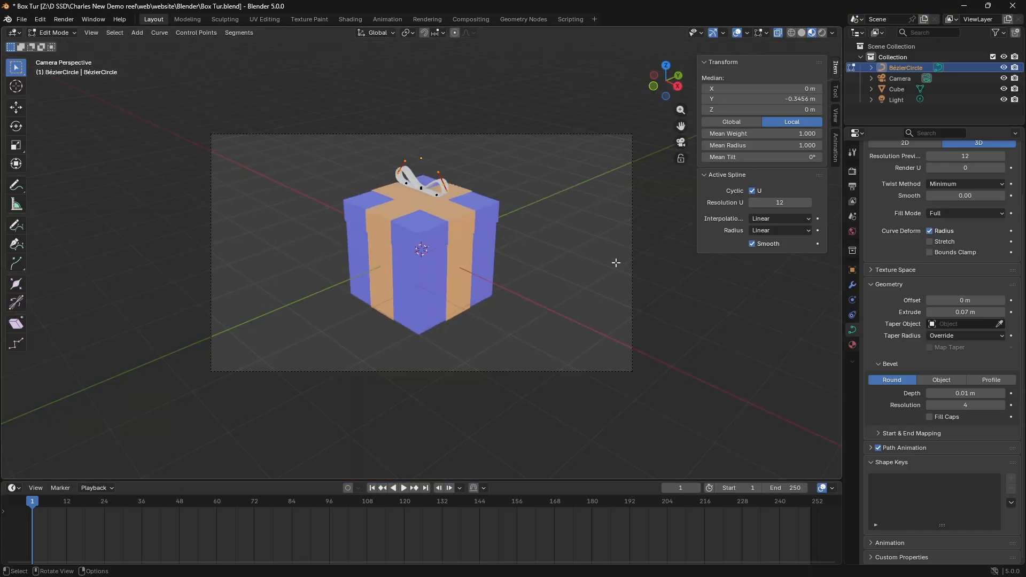
Step: Add a material slot to the bow curve and link the existing Ribbon material to it
key(KP_1)
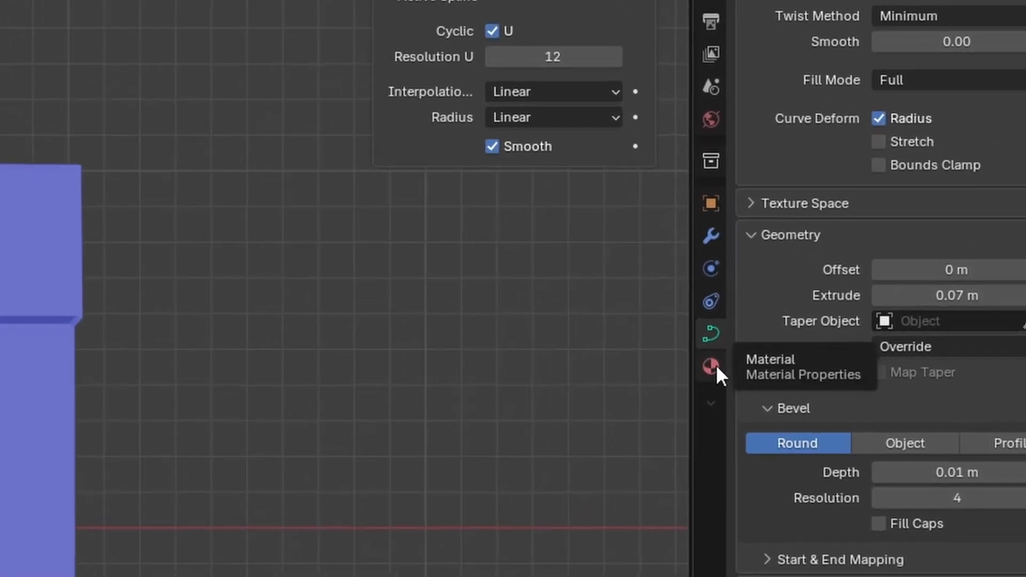
click(716, 366)
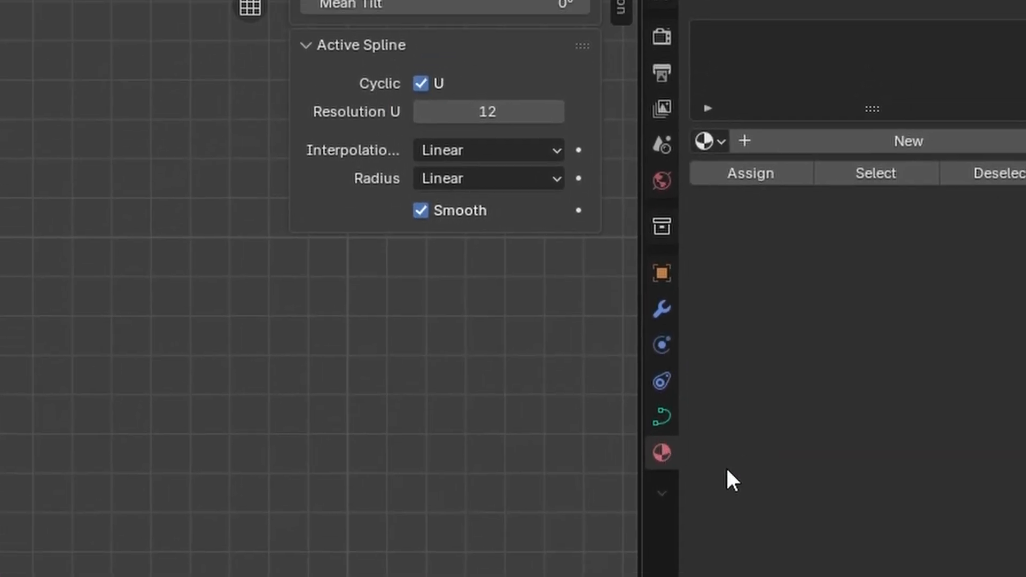
click(1020, 150)
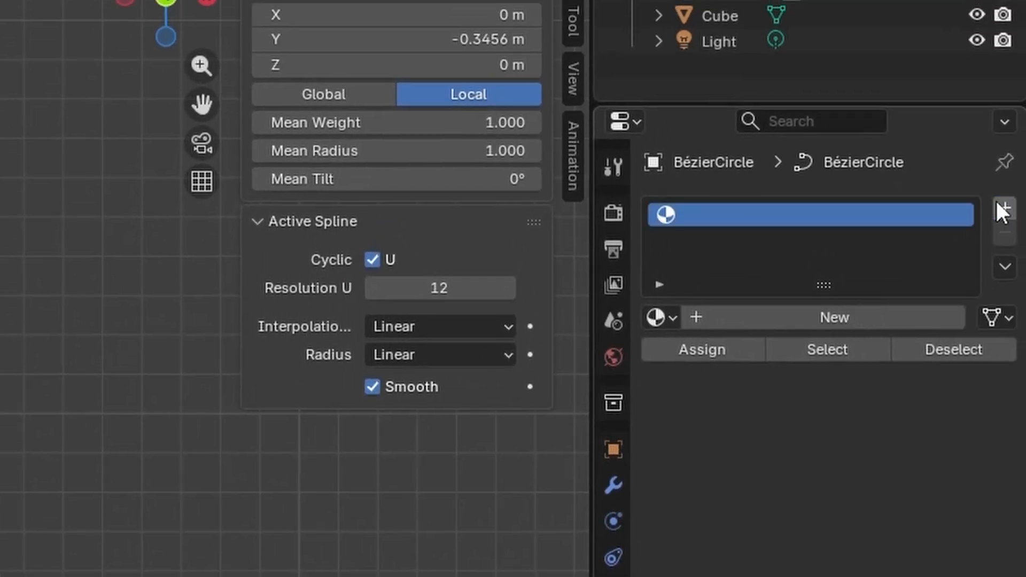
click(673, 318)
click(724, 386)
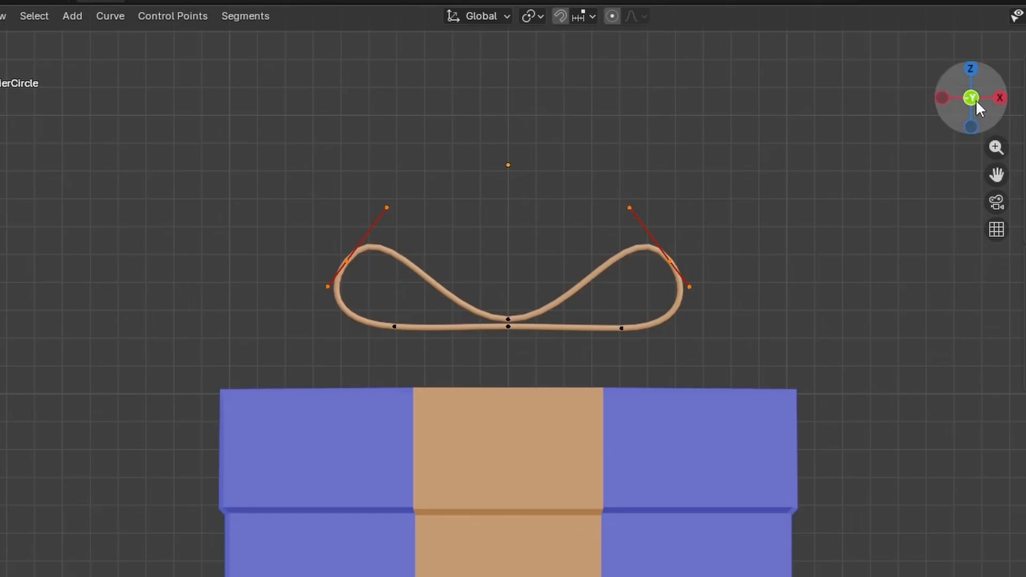
Step: Return the bow curve to Object Mode and convert it to a mesh
mouse_move(978, 109)
mouse_down()
mouse_move(976, 121)
mouse_move(982, 114)
mouse_move(961, 111)
mouse_move(1001, 113)
mouse_move(987, 113)
mouse_up()
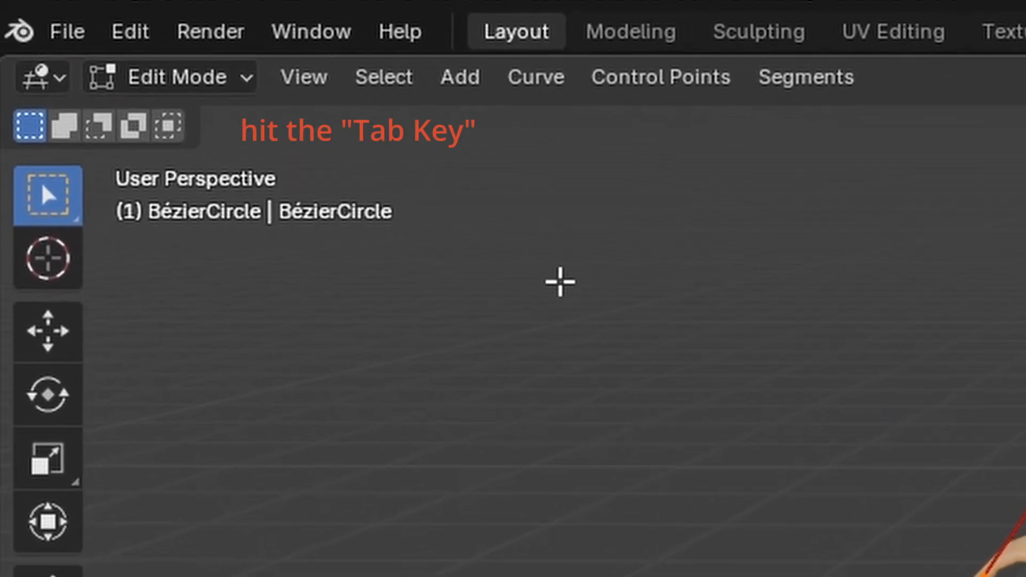
key(Tab)
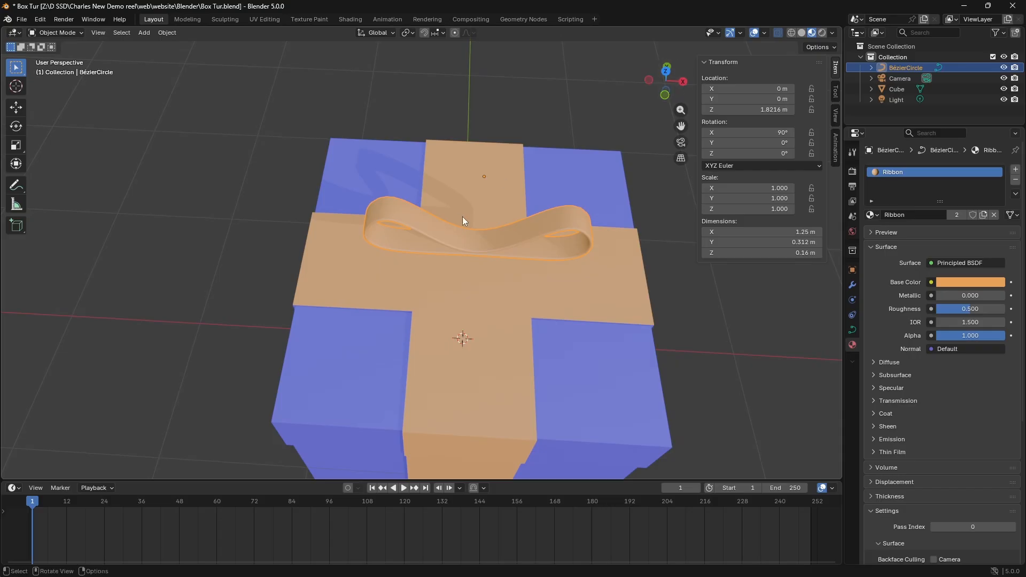
scroll(463, 217, up, 5)
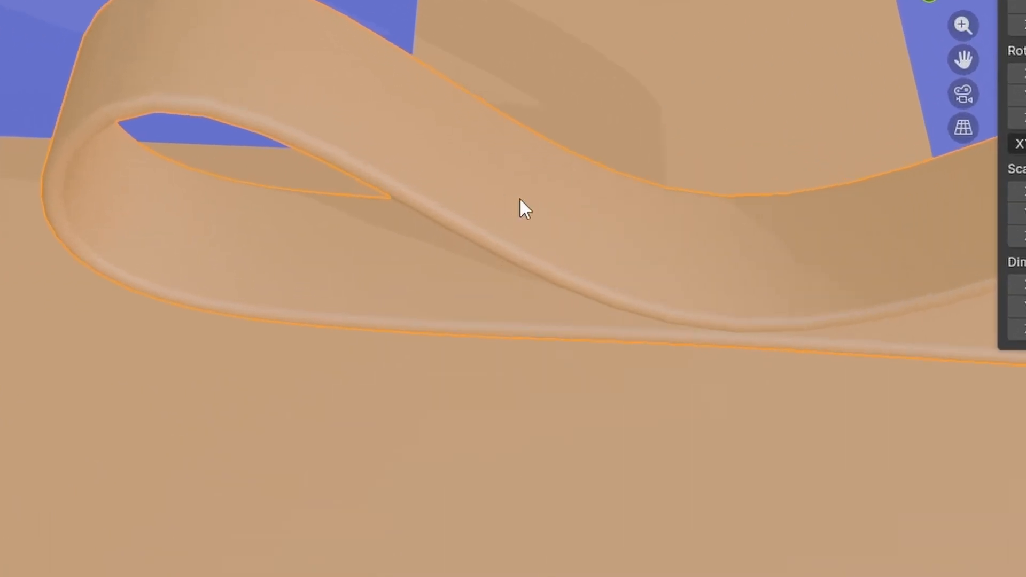
right_click(522, 202)
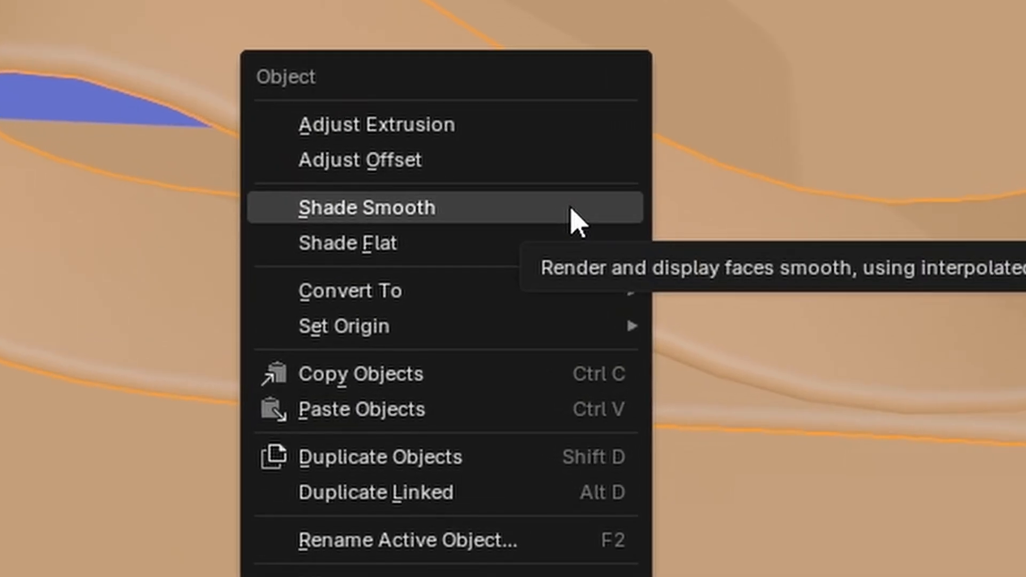
mouse_move(573, 291)
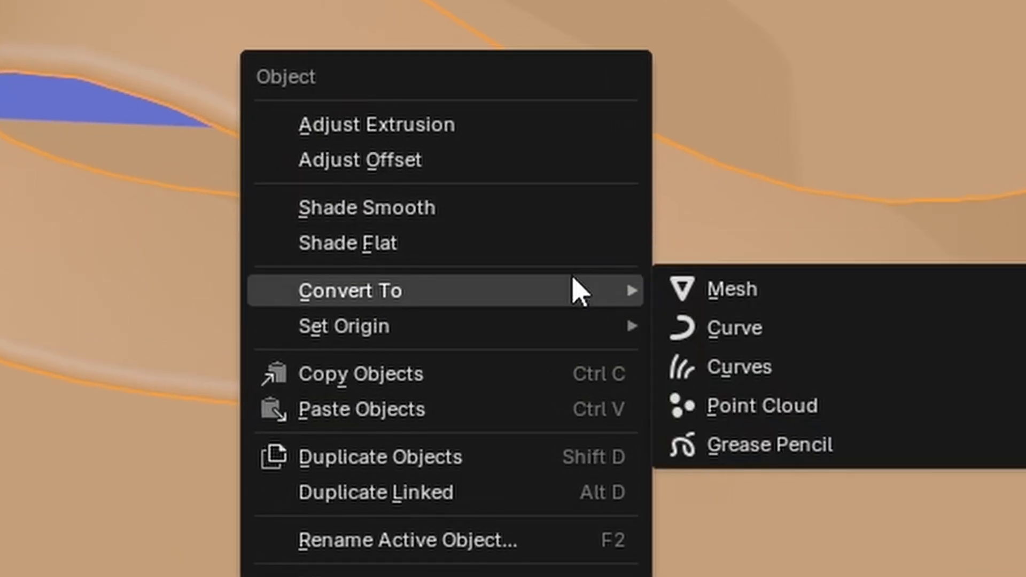
click(754, 292)
Step: In top view, duplicate the bow loops in place and rotate the copy about 90° around Z to cross the original
key(KP_7)
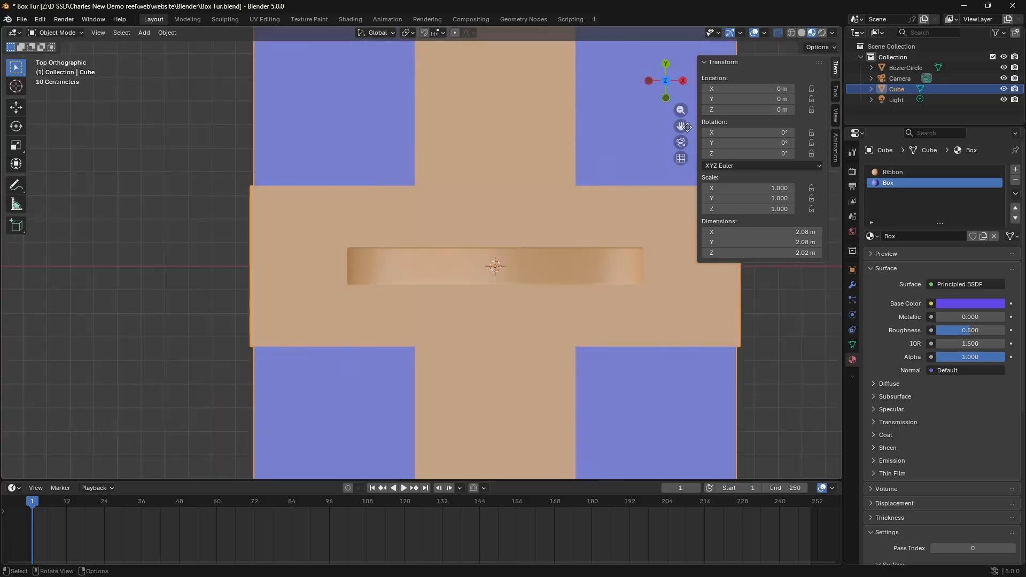
drag(686, 127, 594, 95)
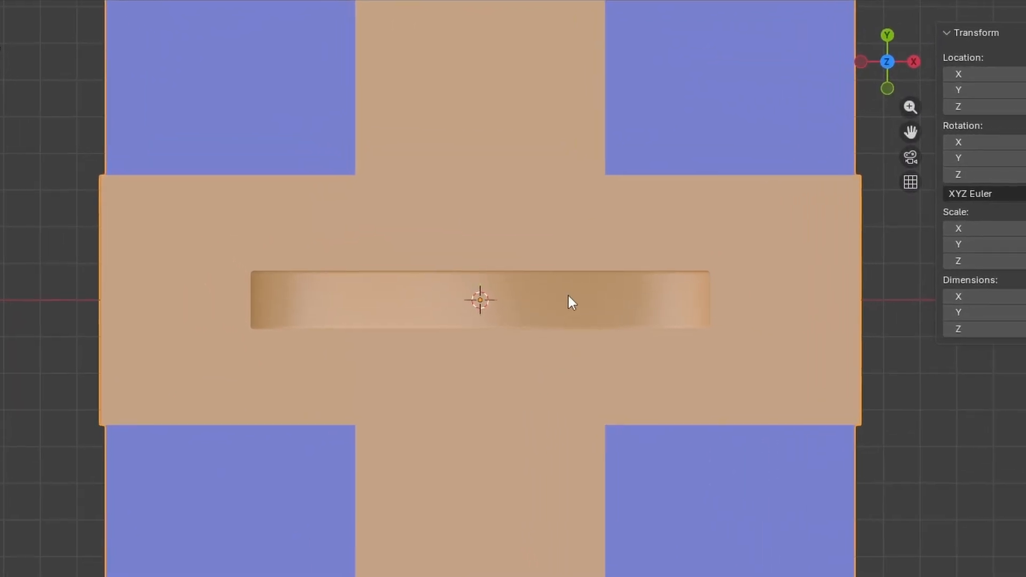
click(570, 296)
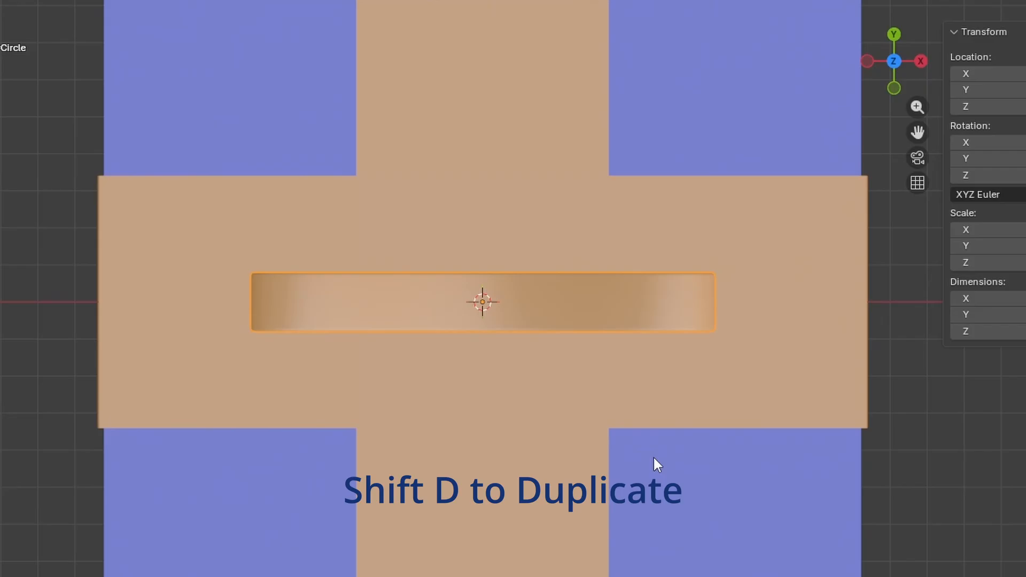
key(shift+d)
key(r)
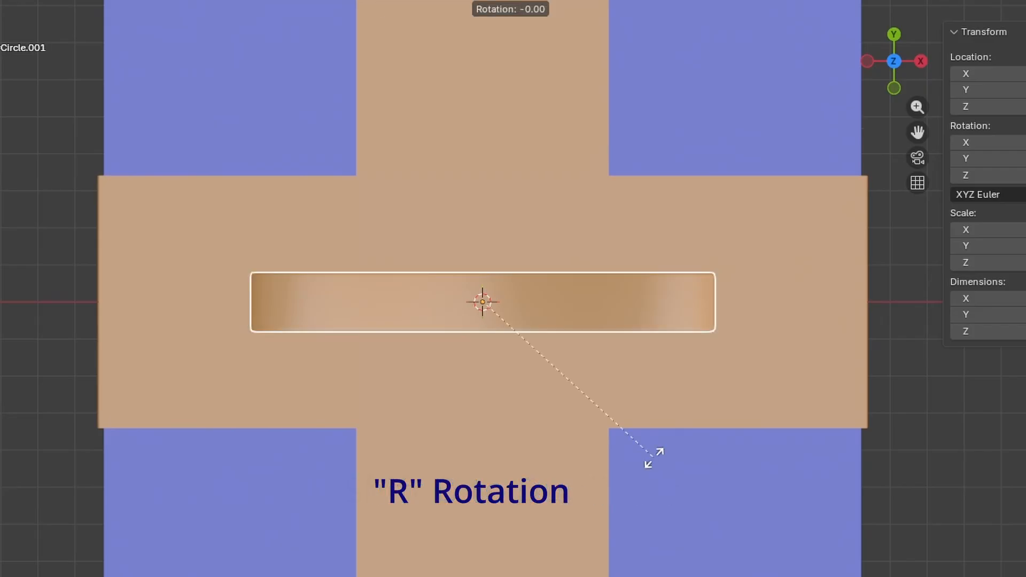
click(598, 175)
middle_drag(598, 175, 481, 67)
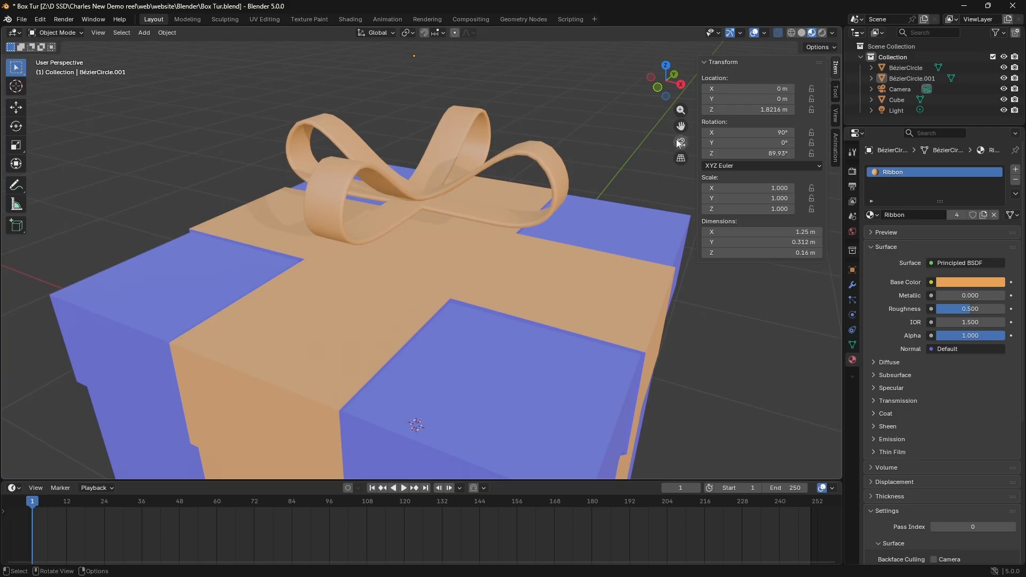
Step: Add a UV sphere mesh to the scene for the bow's centre knot
scroll(640, 163, down, 4)
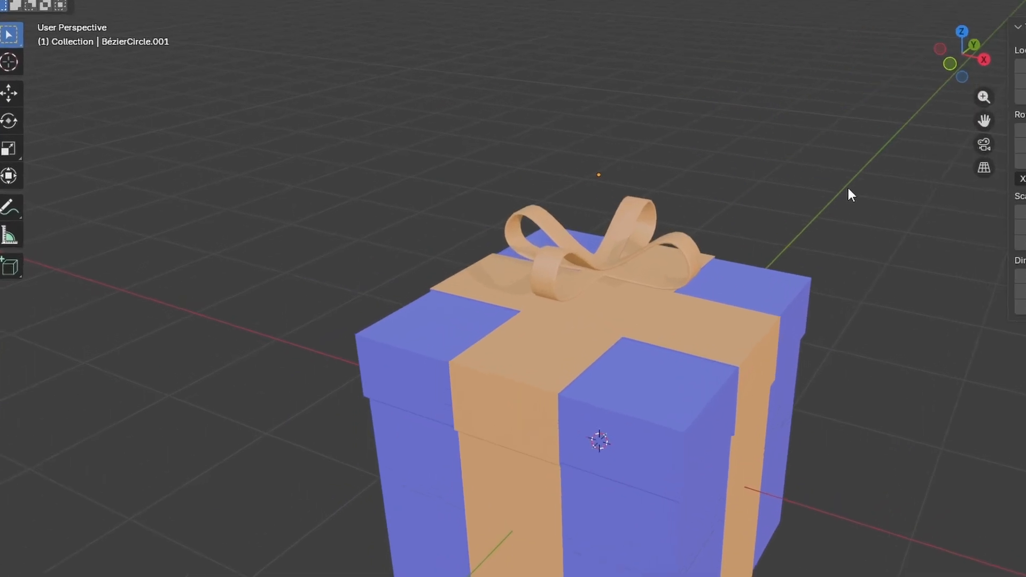
key(shift+a)
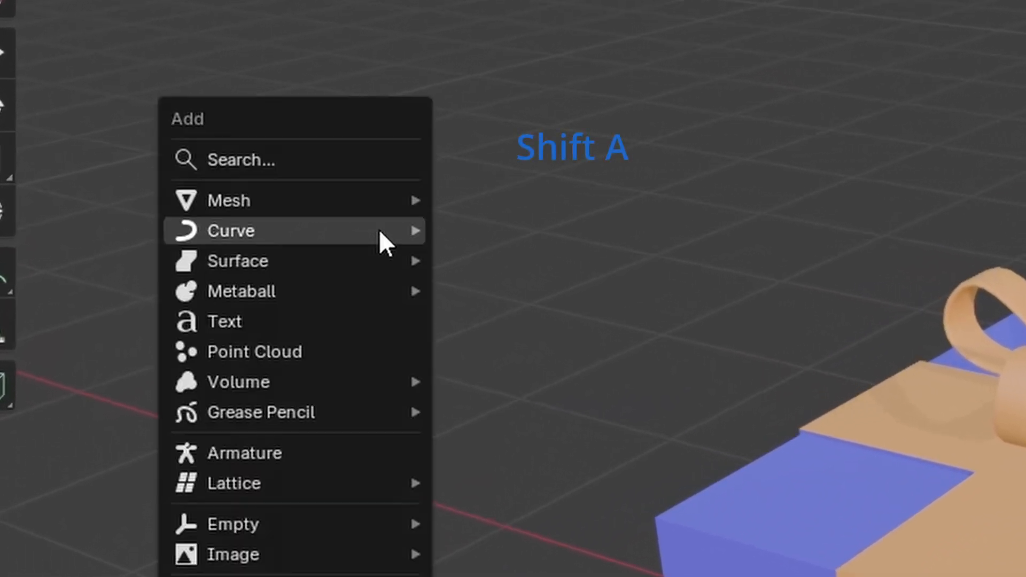
mouse_move(364, 224)
mouse_move(341, 201)
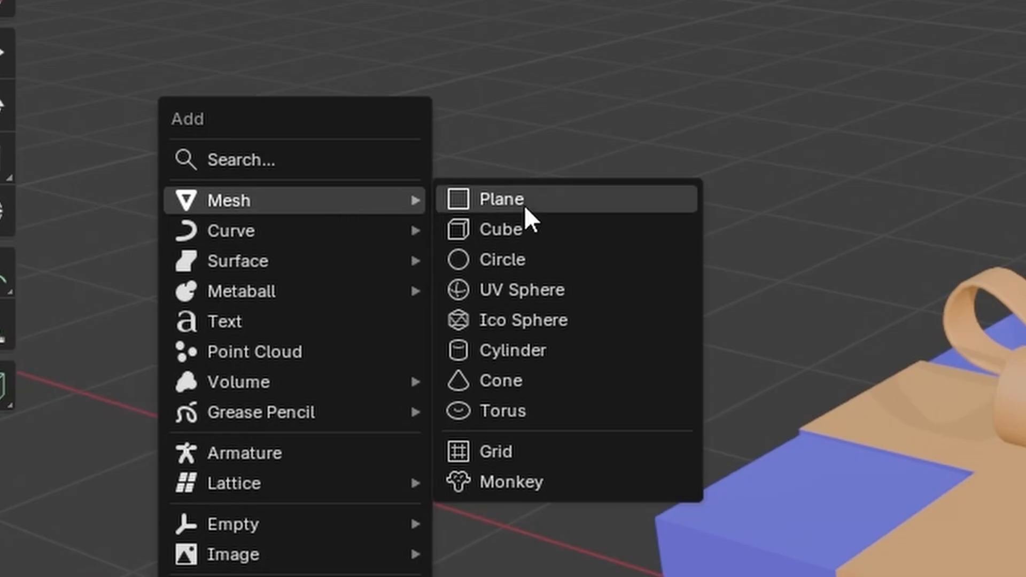
click(576, 282)
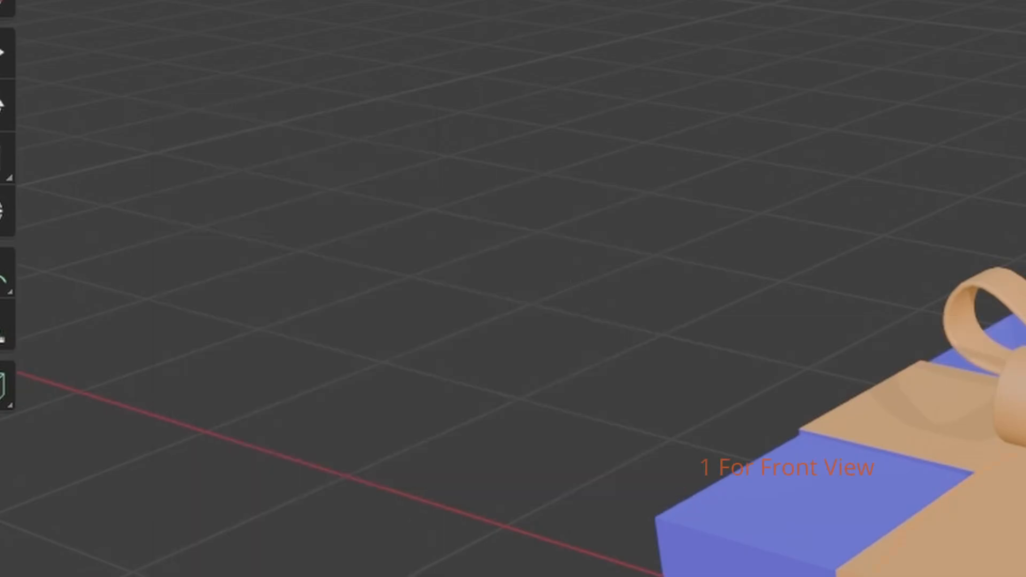
Step: In front view, scale the sphere to about 0.085 and raise it about 1.25 m along Z to the bow's centre
key(1)
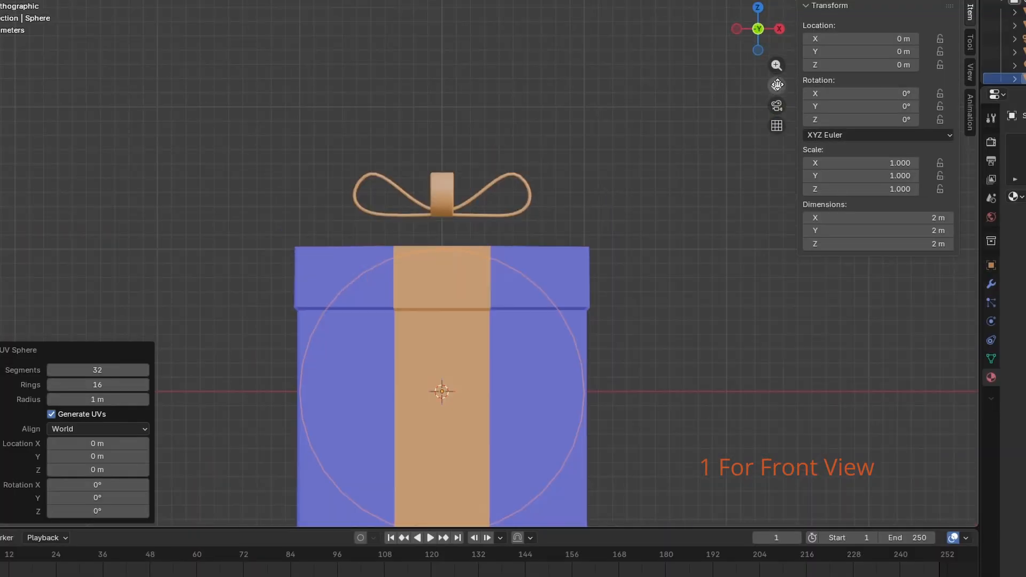
drag(778, 84, 781, 7)
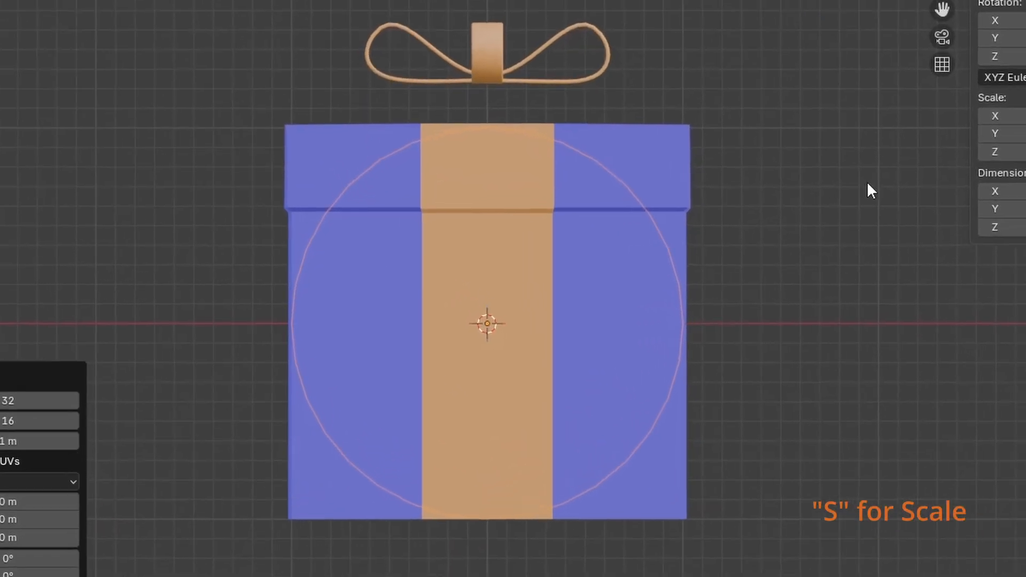
key(s)
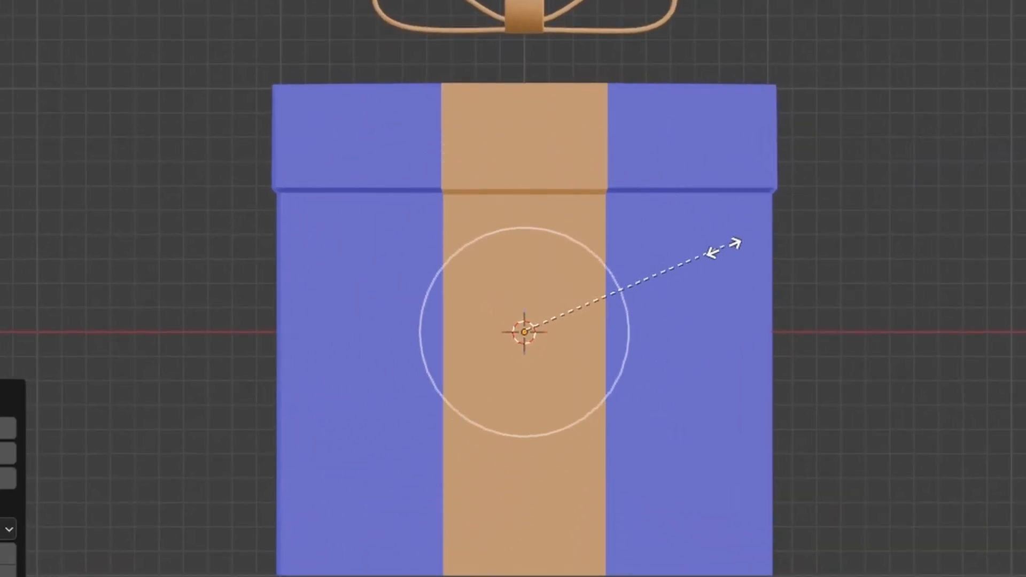
click(569, 323)
key(g)
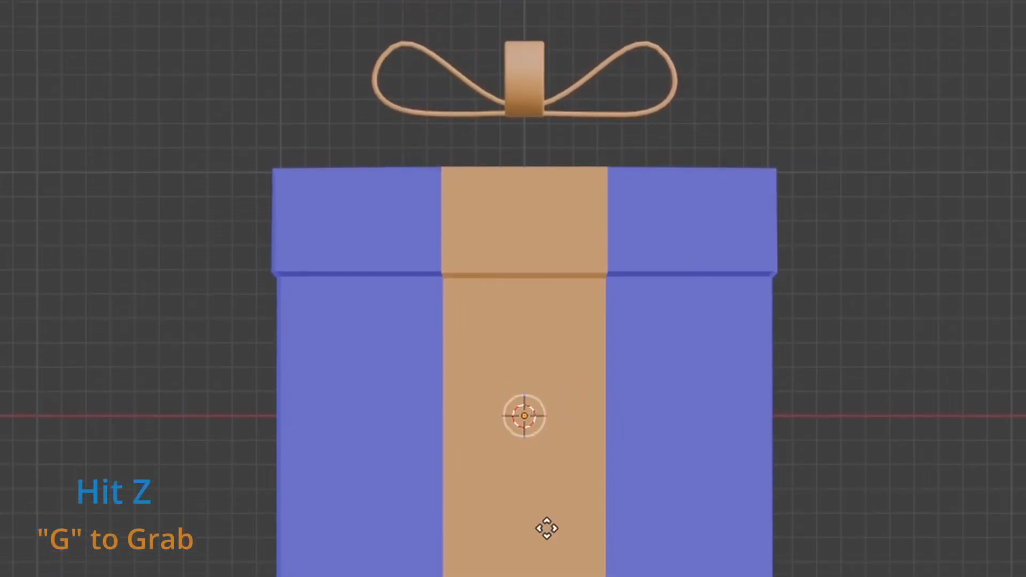
key(z)
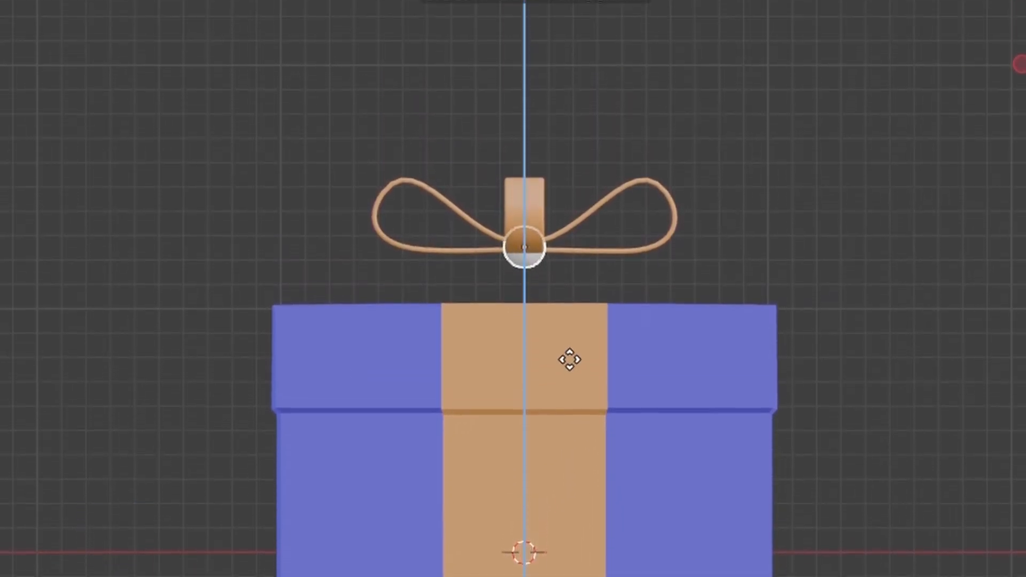
click(570, 334)
Step: Subdivide the whole sphere mesh once in Edit Mode and return to Object Mode
middle_drag(534, 214, 562, 261)
scroll(563, 261, up, 5)
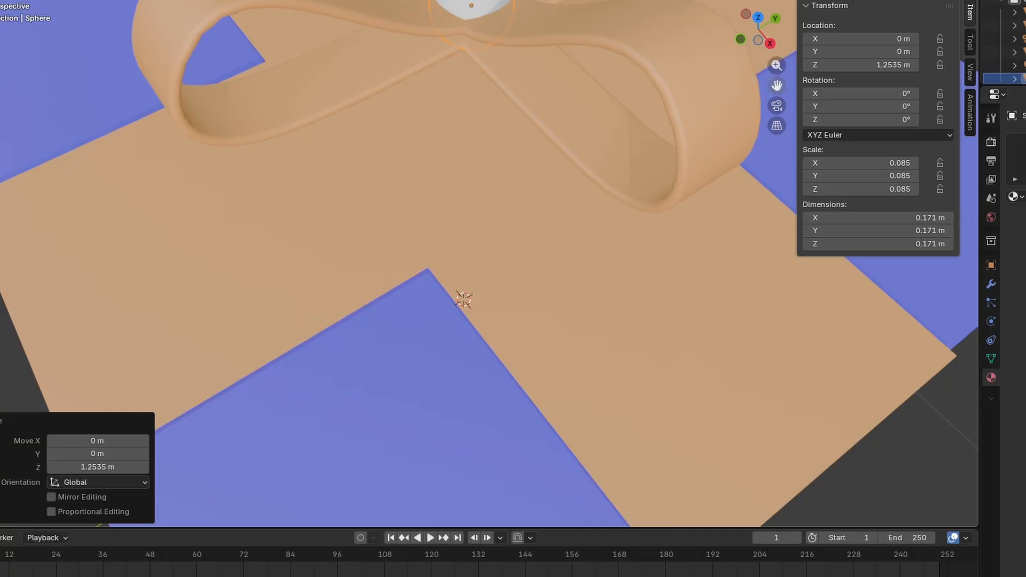
drag(776, 86, 775, 246)
scroll(636, 355, up, 2)
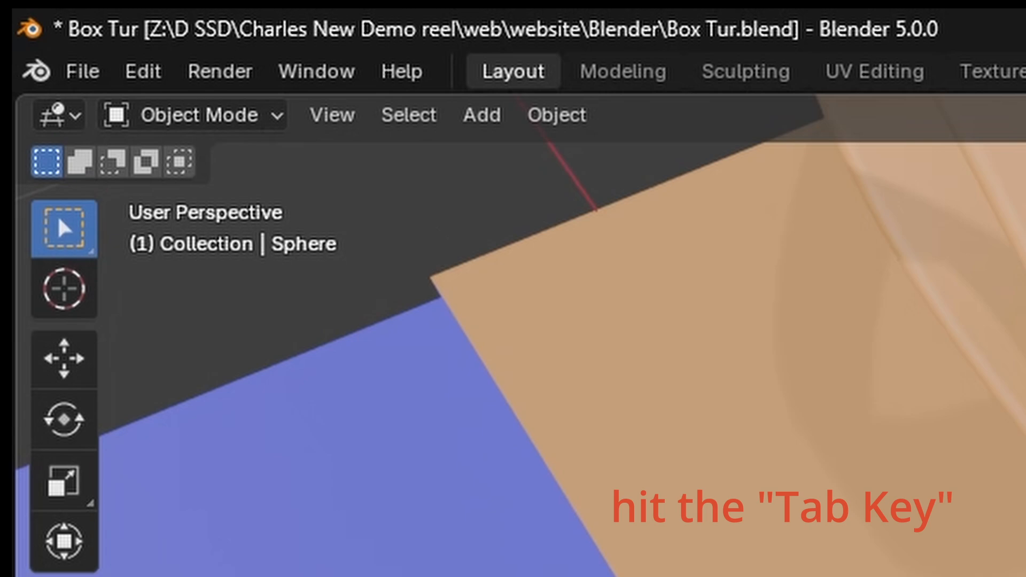
click(254, 116)
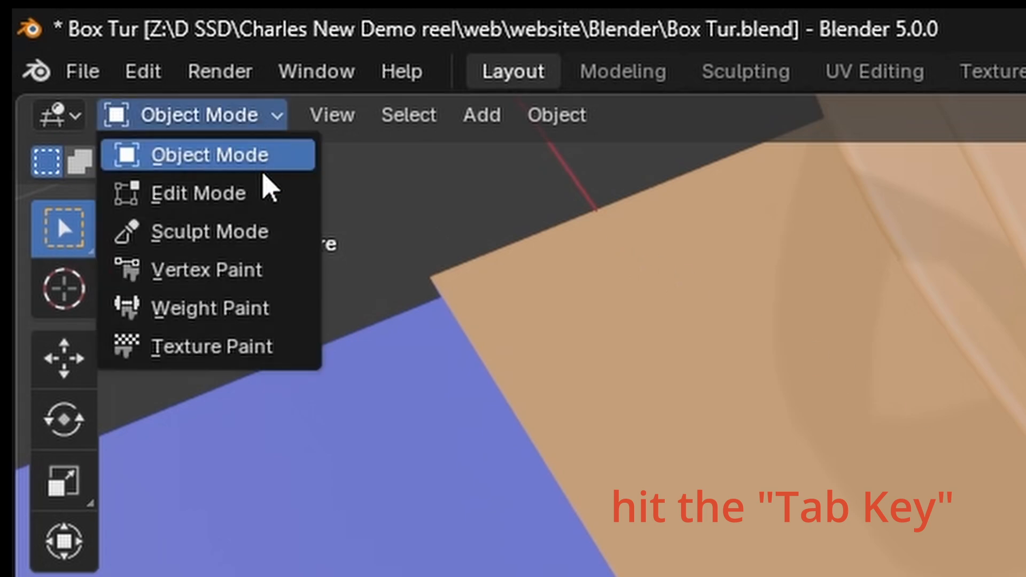
click(270, 199)
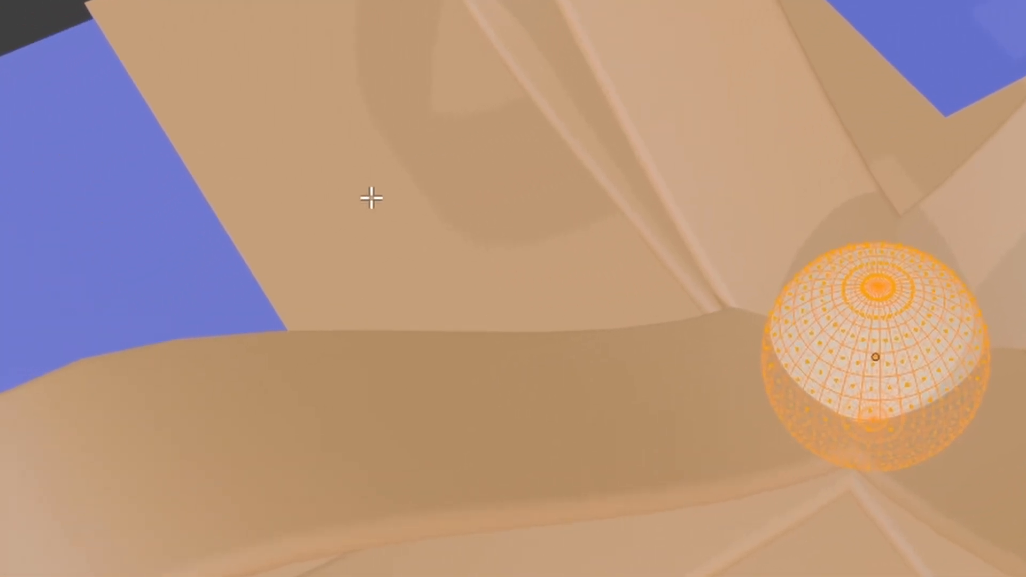
right_click(374, 199)
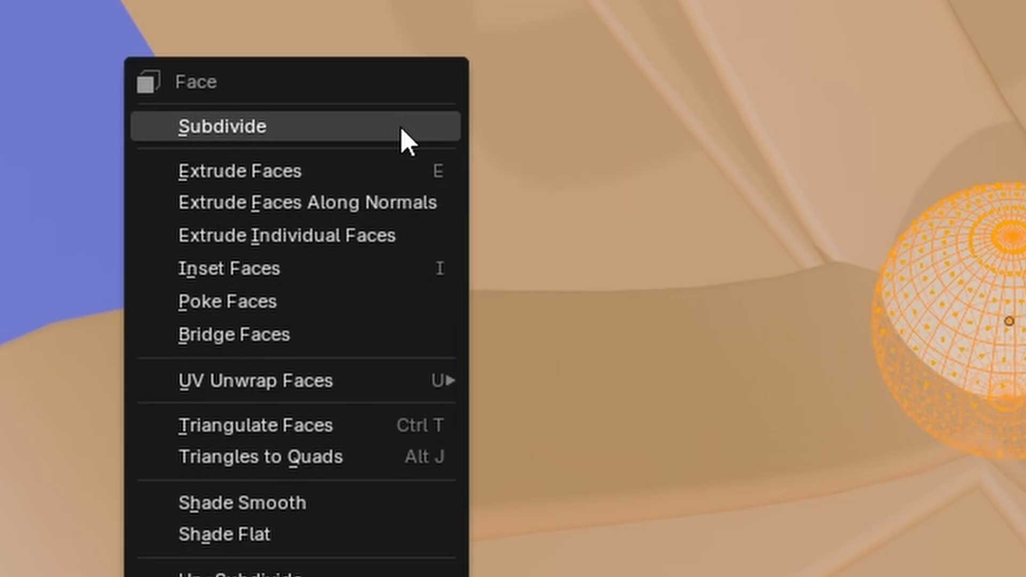
click(401, 127)
click(245, 133)
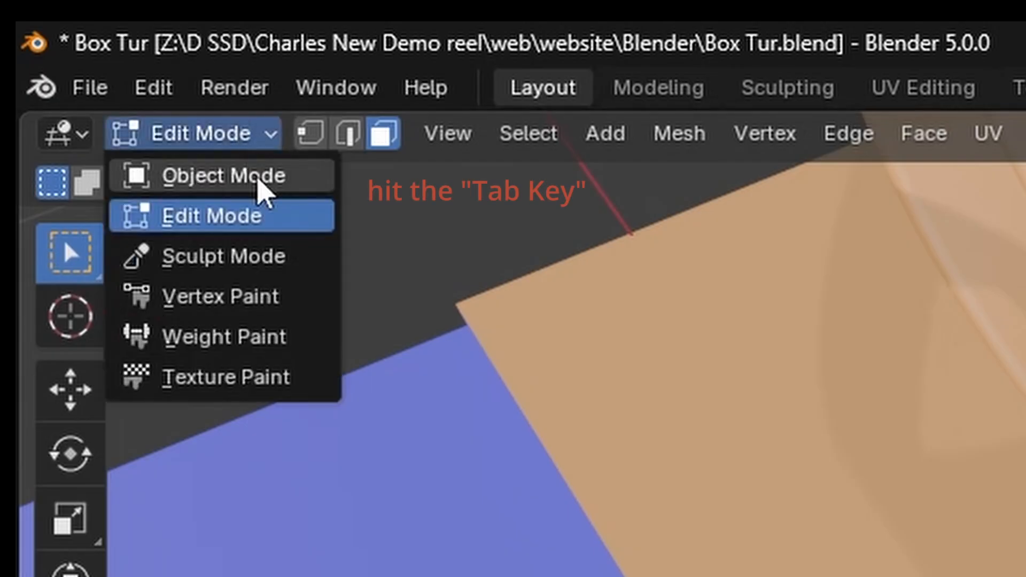
click(262, 189)
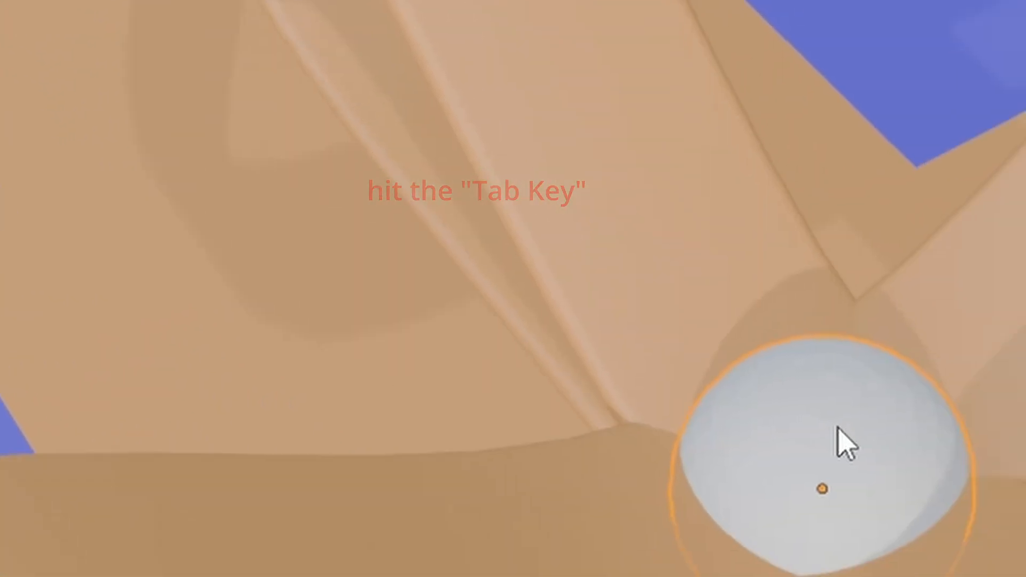
Step: Shade the sphere smooth and link the existing Ribbon material to it
right_click(841, 442)
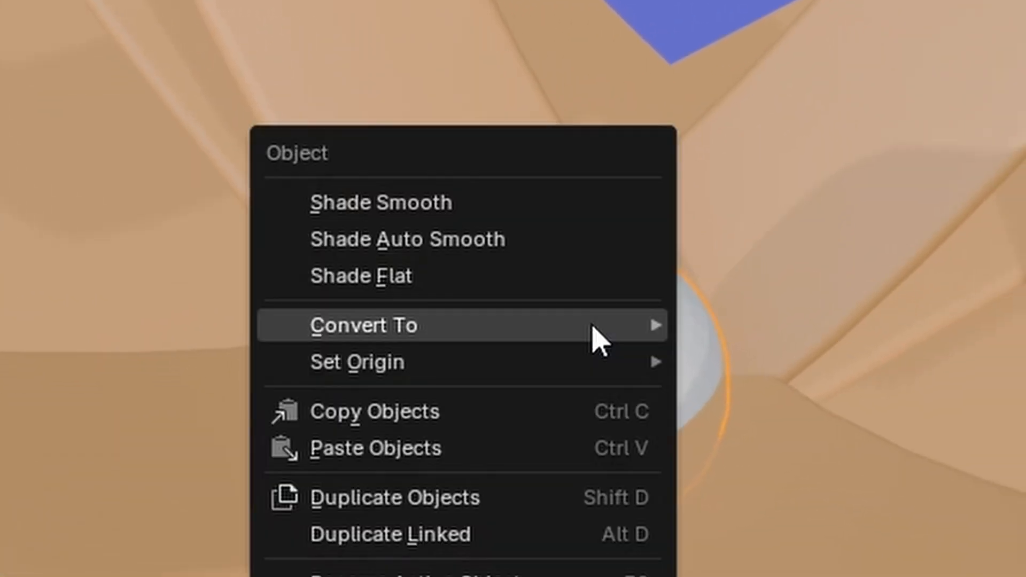
click(537, 204)
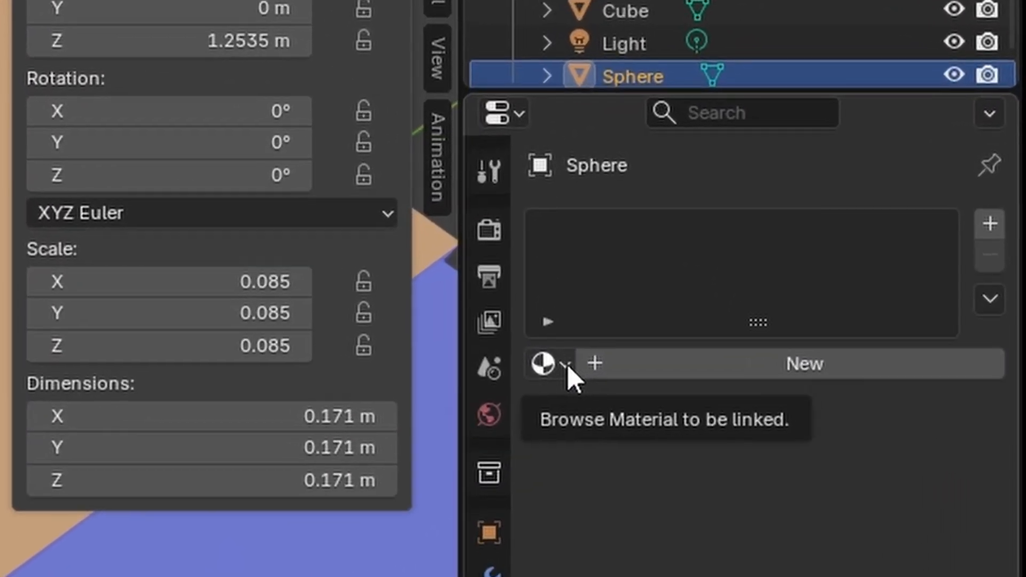
click(696, 298)
click(602, 452)
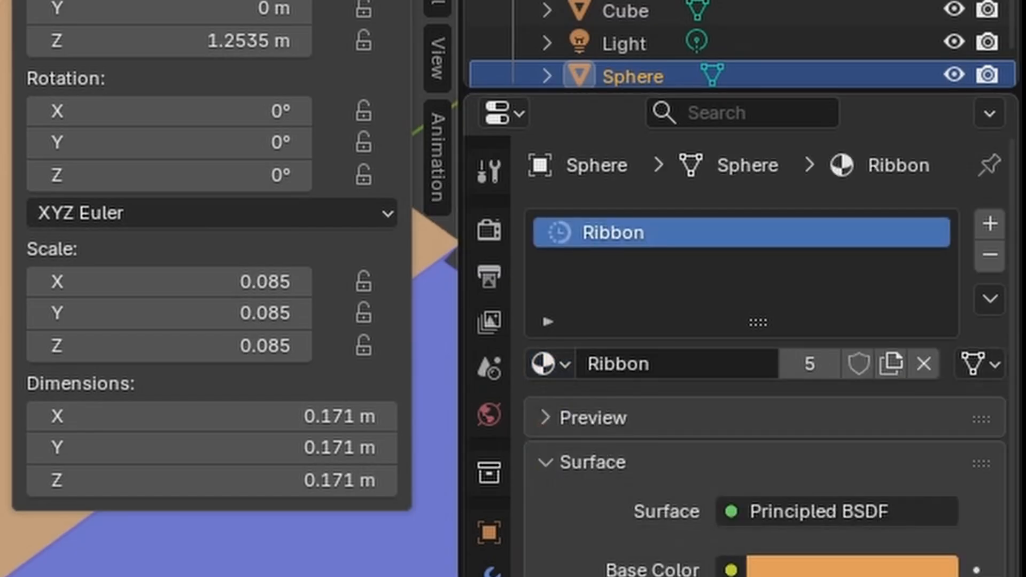
Step: In front view, join both bow loops and the sphere into a single object and reselect it
key(KP_1)
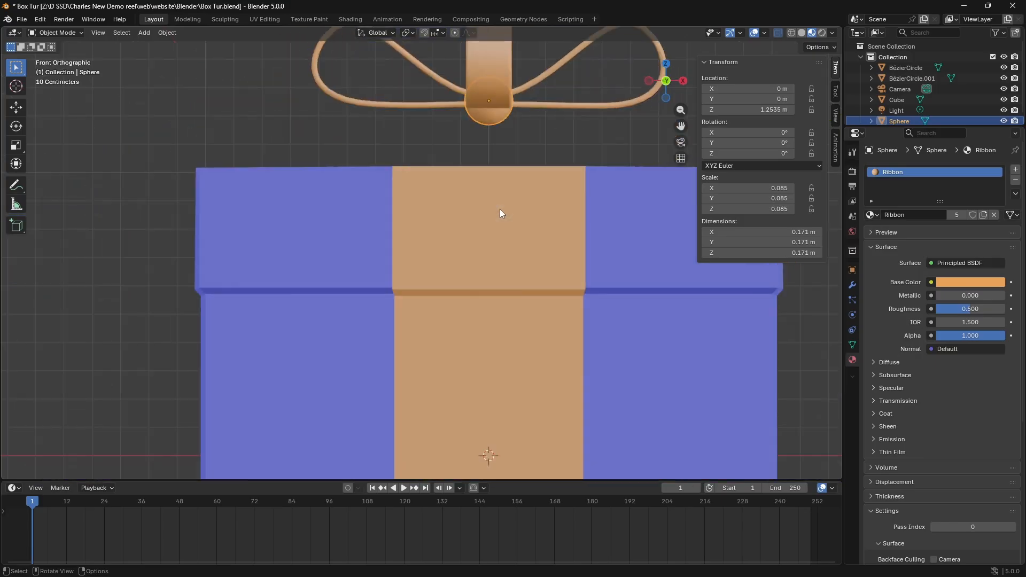
scroll(685, 121, down, 5)
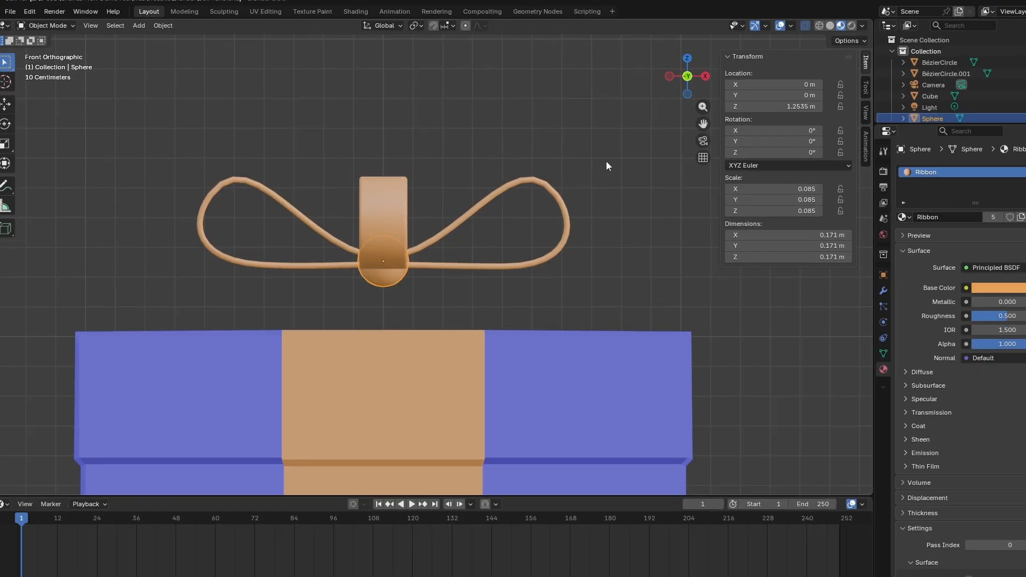
drag(134, 98, 821, 338)
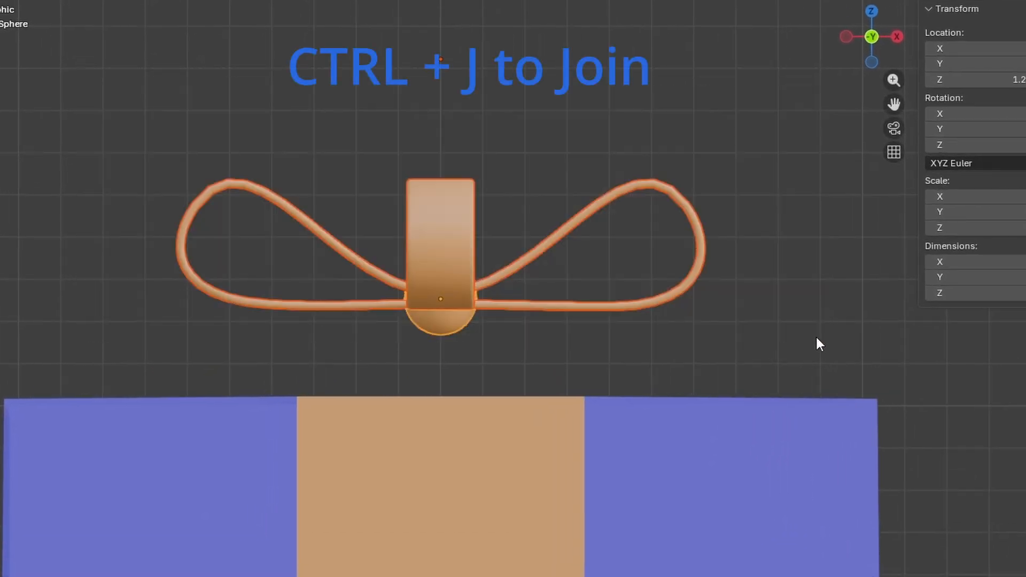
key(ctrl+j)
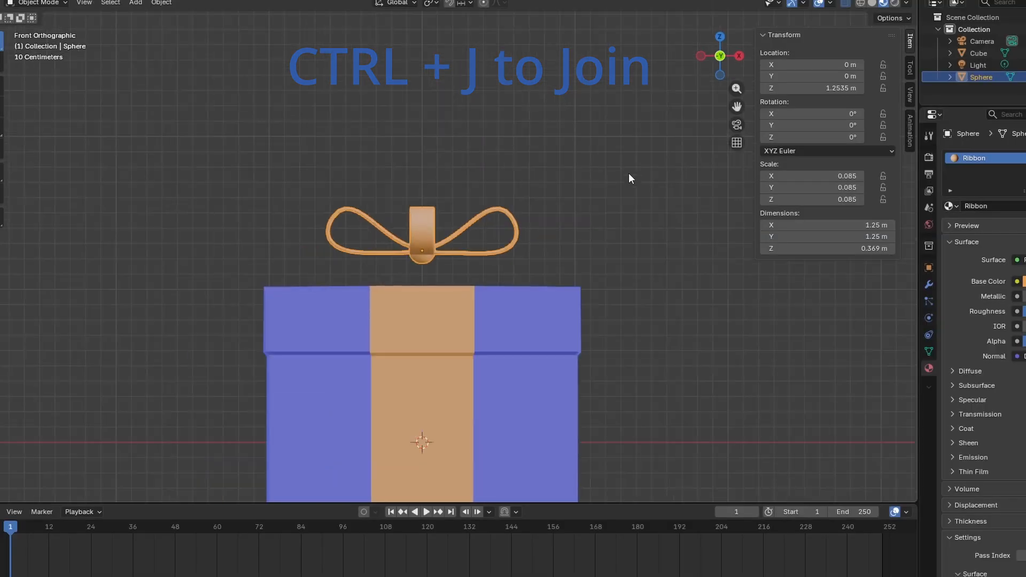
click(584, 111)
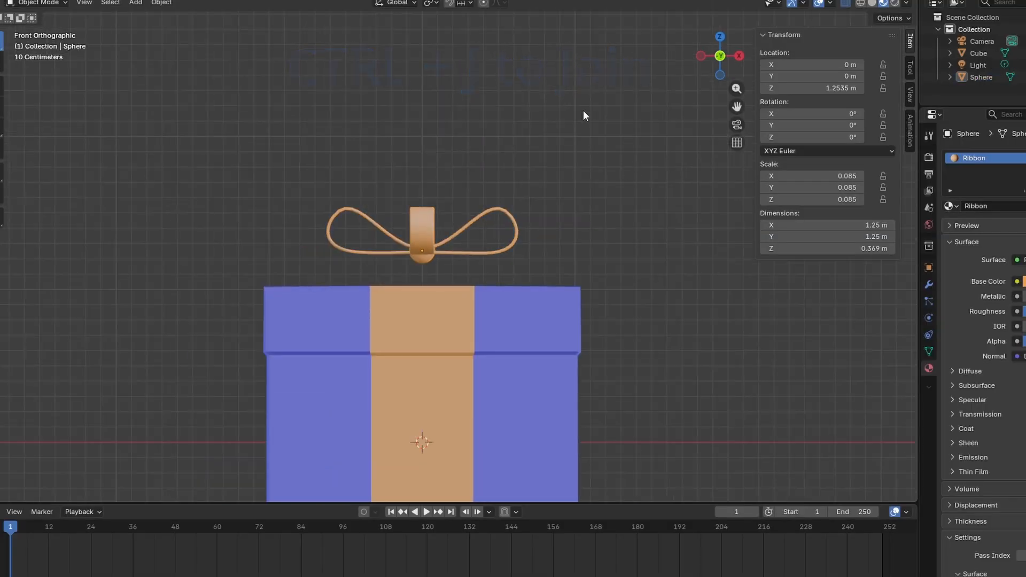
click(420, 260)
key(g)
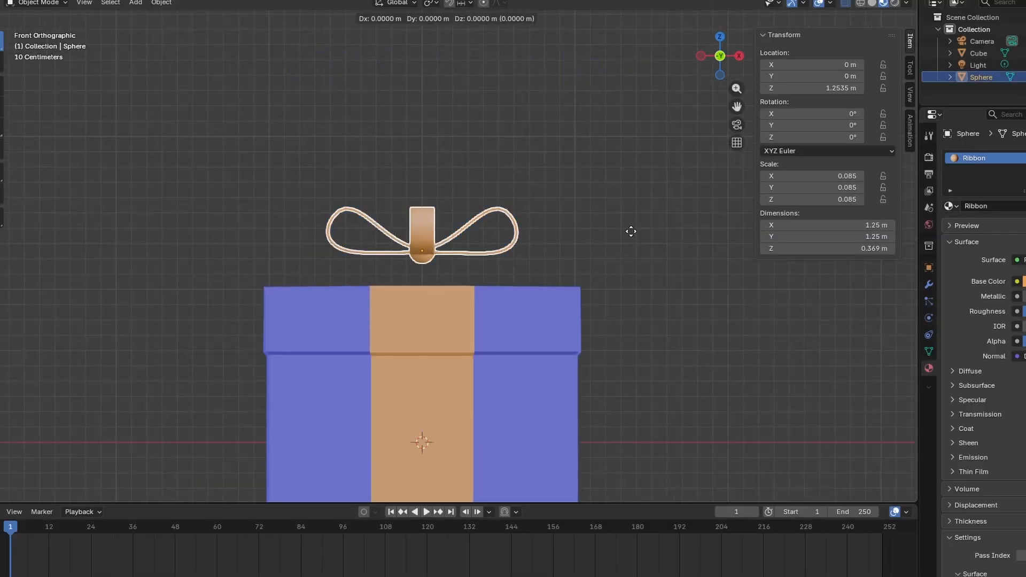
key(x)
click(582, 235)
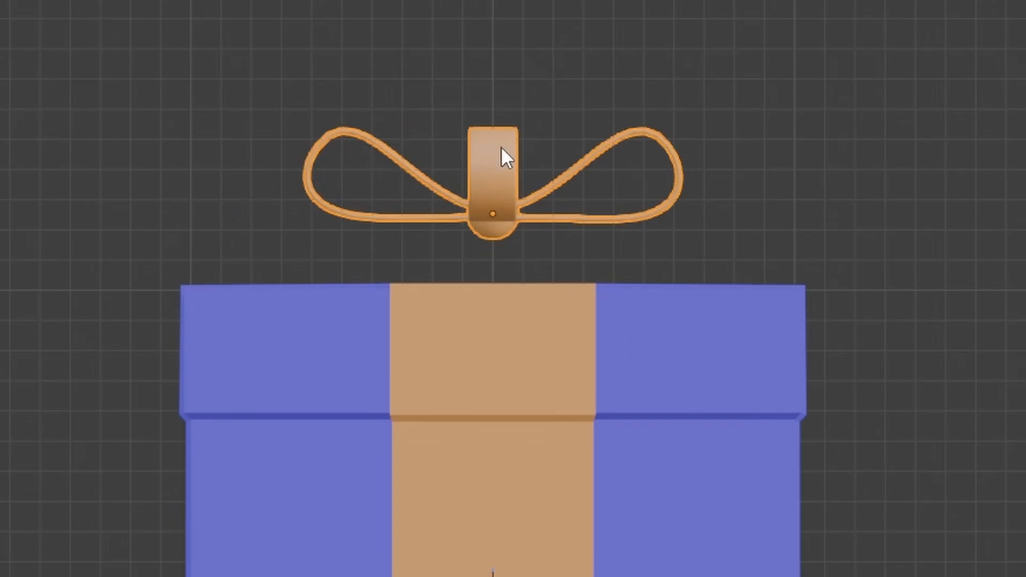
key(g)
key(z)
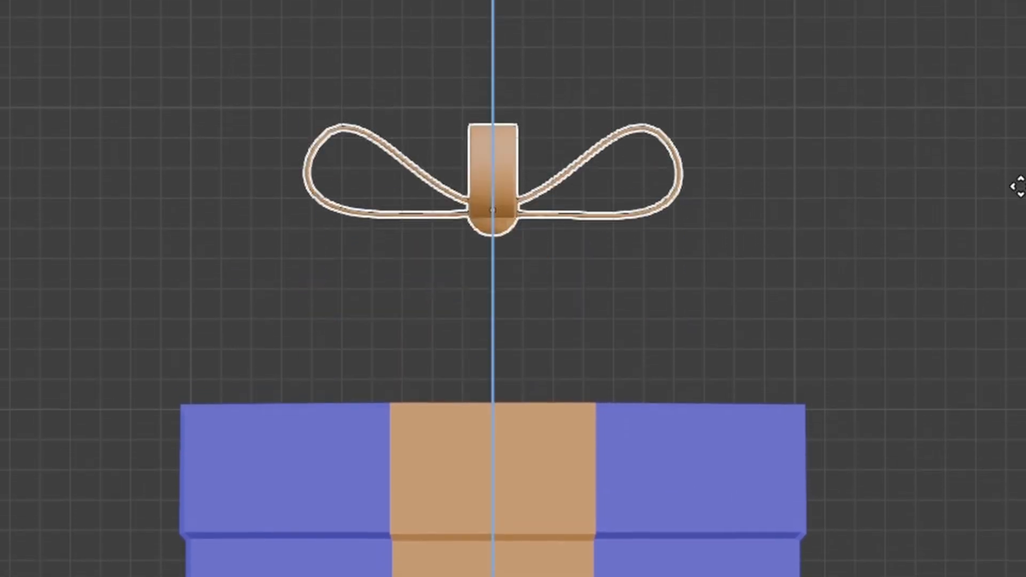
click(1000, 293)
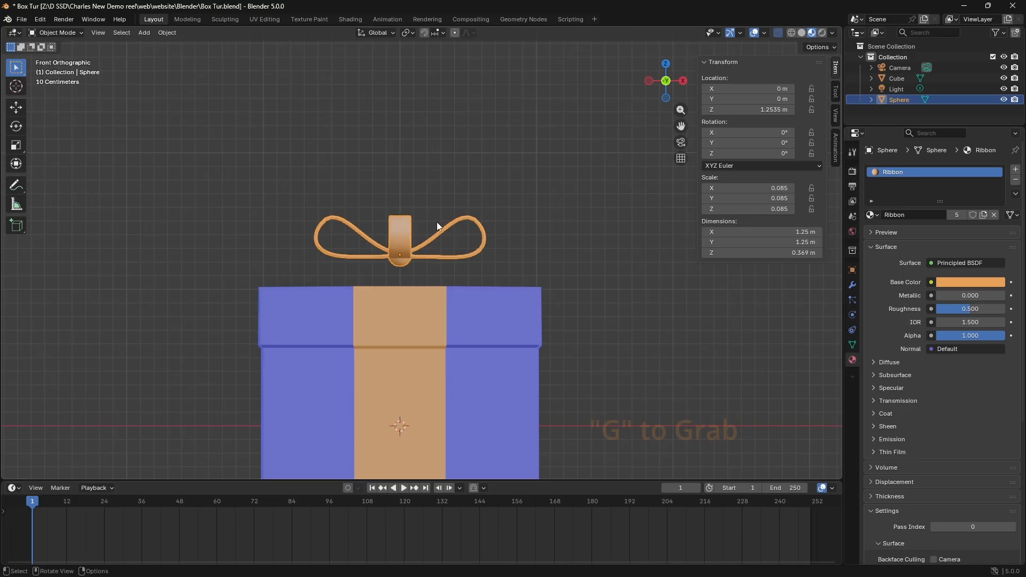
Step: Lower the joined bow about 0.2 m along Z so it rests on the lid
key(g)
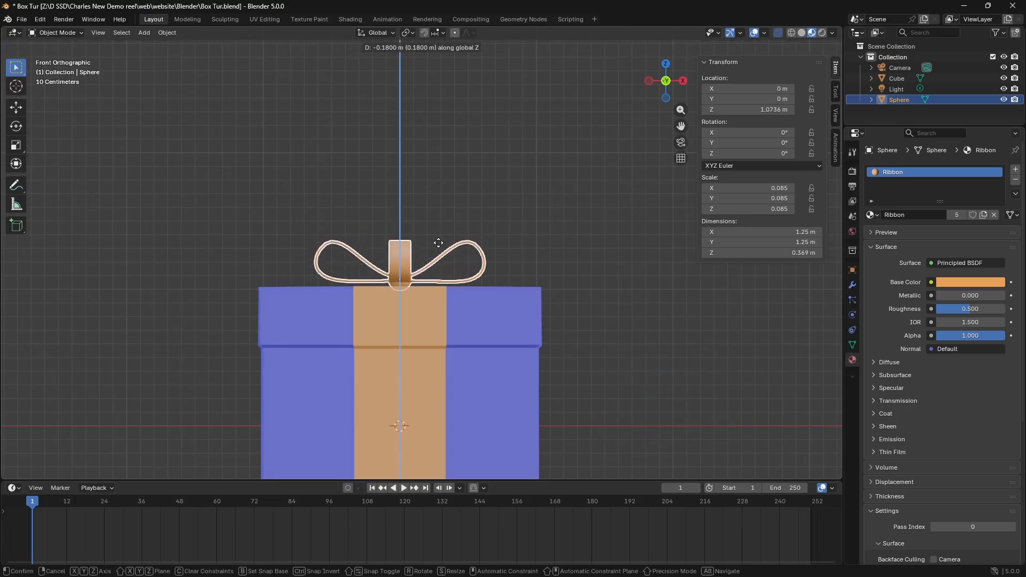
click(439, 245)
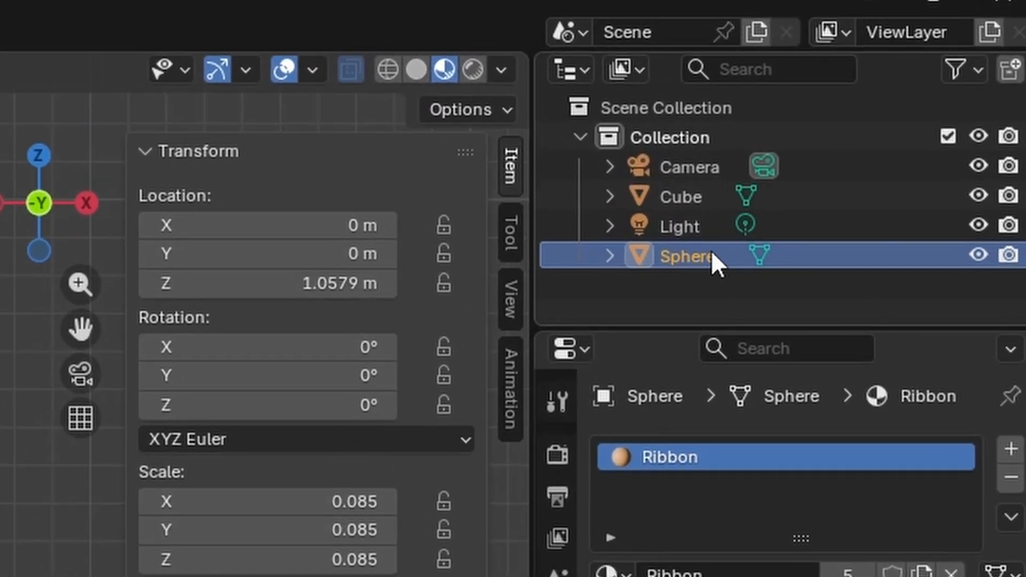
Step: Rename the joined bow object to Ribbon and the box object to Gift
double_click(711, 256)
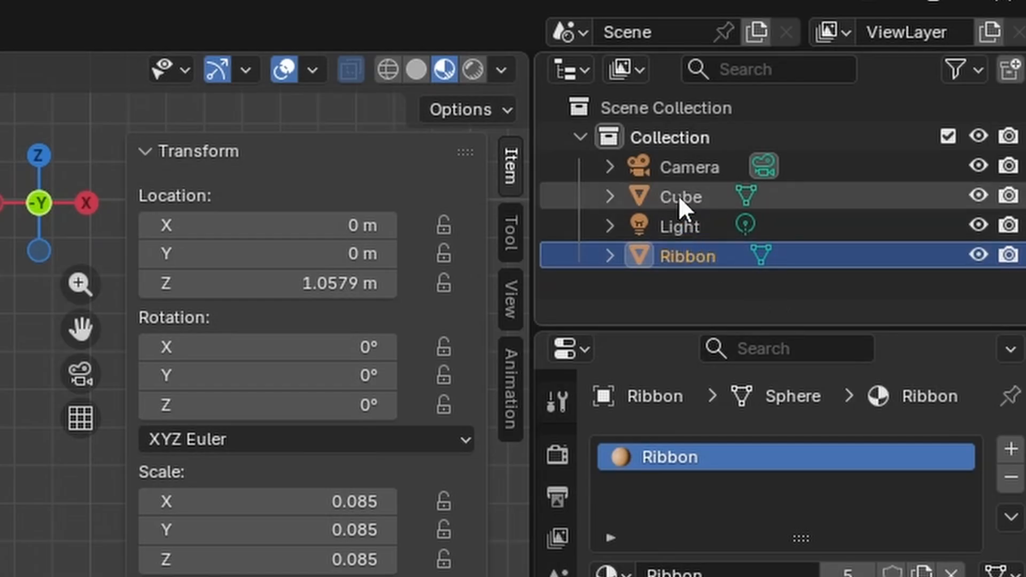
click(680, 195)
double_click(679, 196)
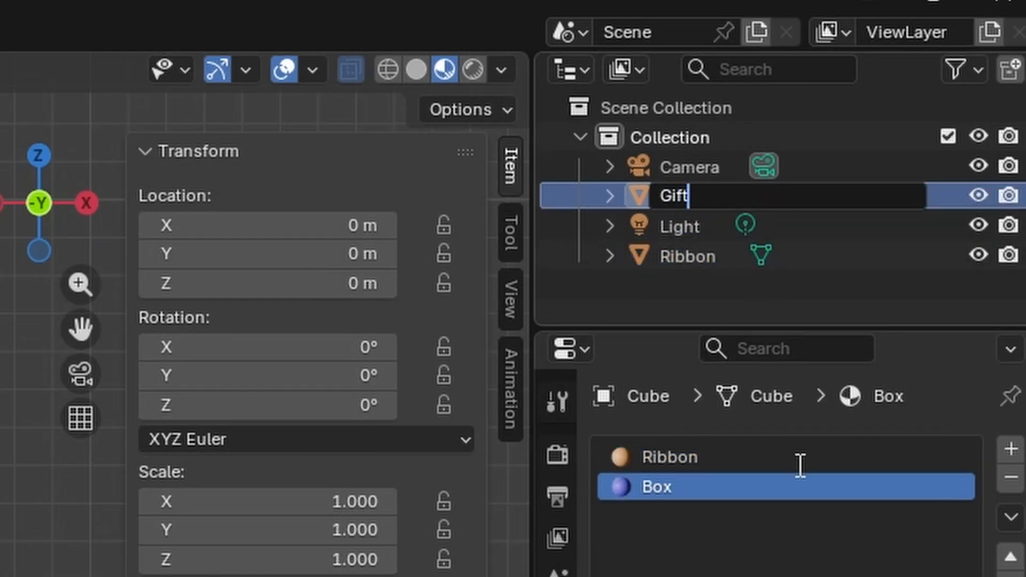
key(Return)
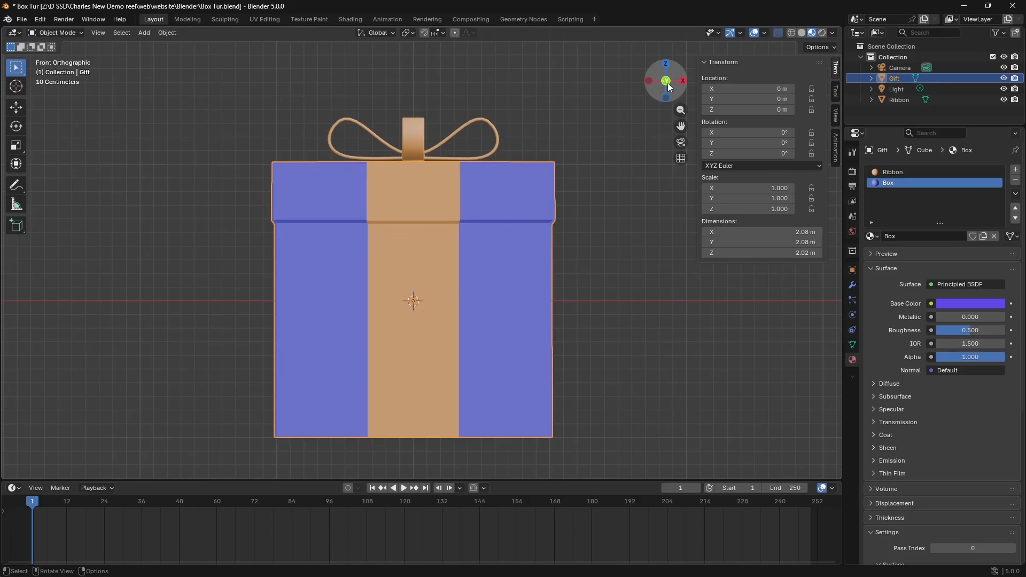
Step: In top view, rotate the bow about -20.8° around Z on top of the lid
drag(668, 87, 650, 131)
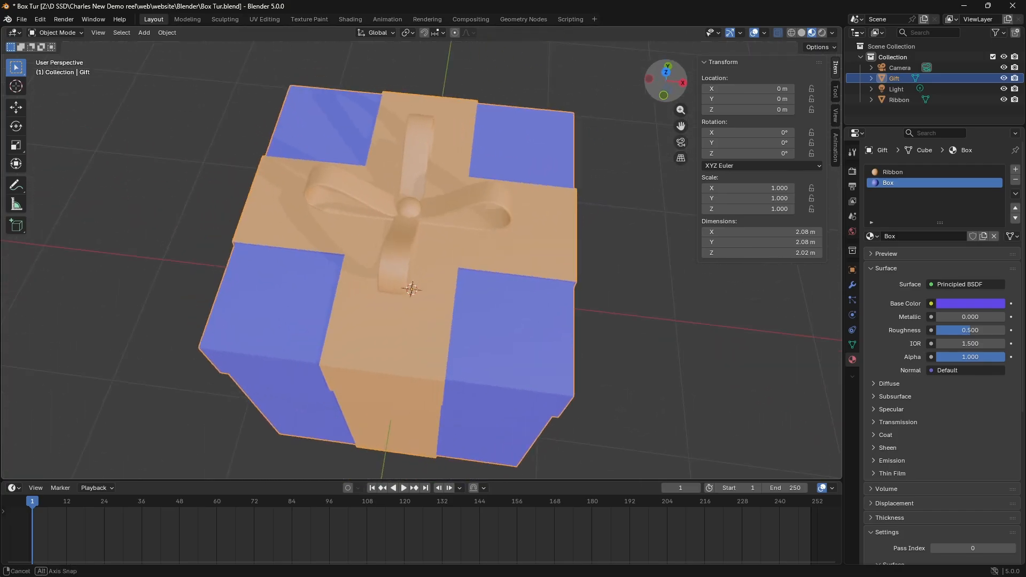
key(KP_7)
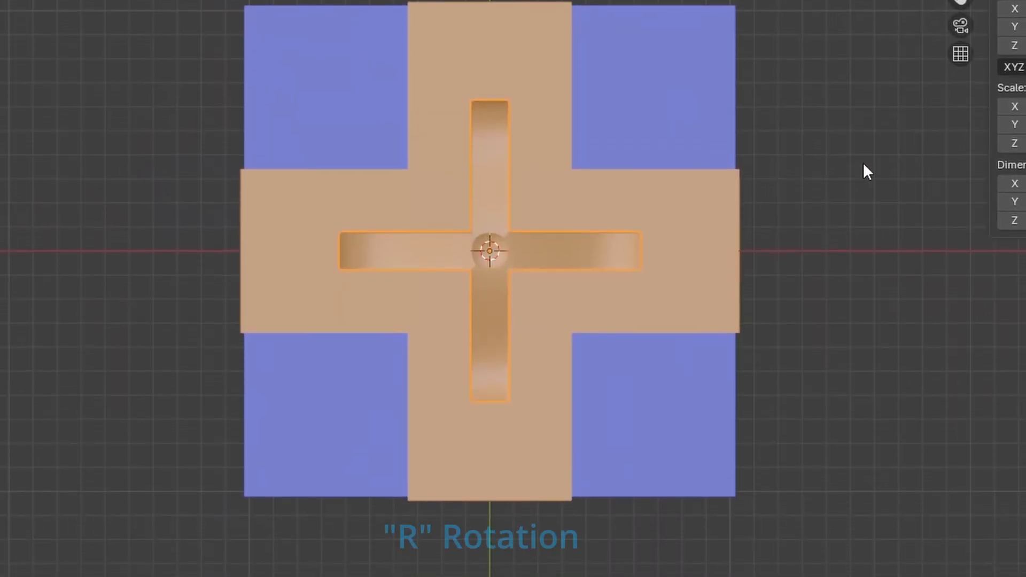
click(873, 309)
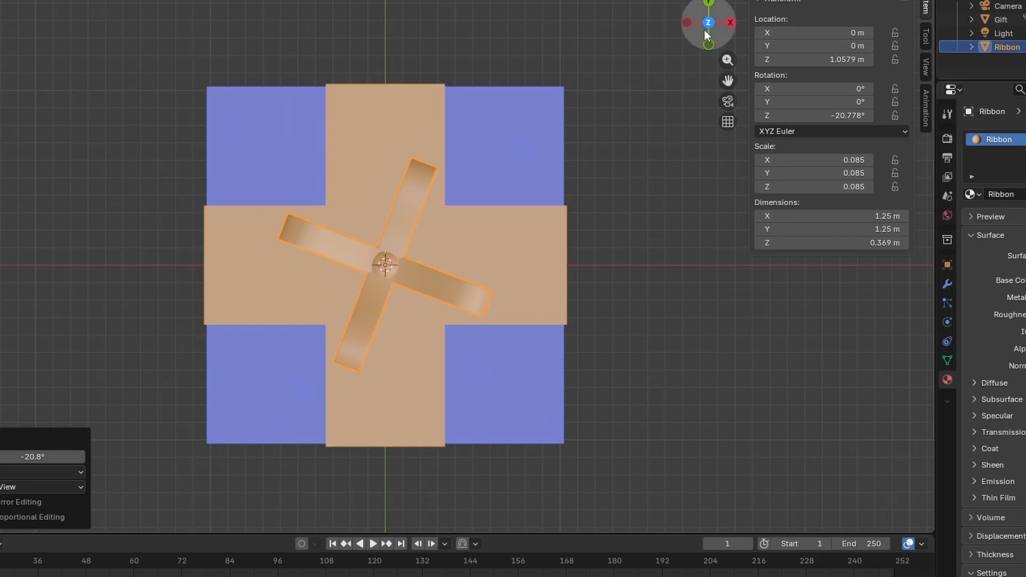
Step: Select the Gift object and switch to the Shading workspace to show its Ribbon material nodes
drag(705, 35, 711, 88)
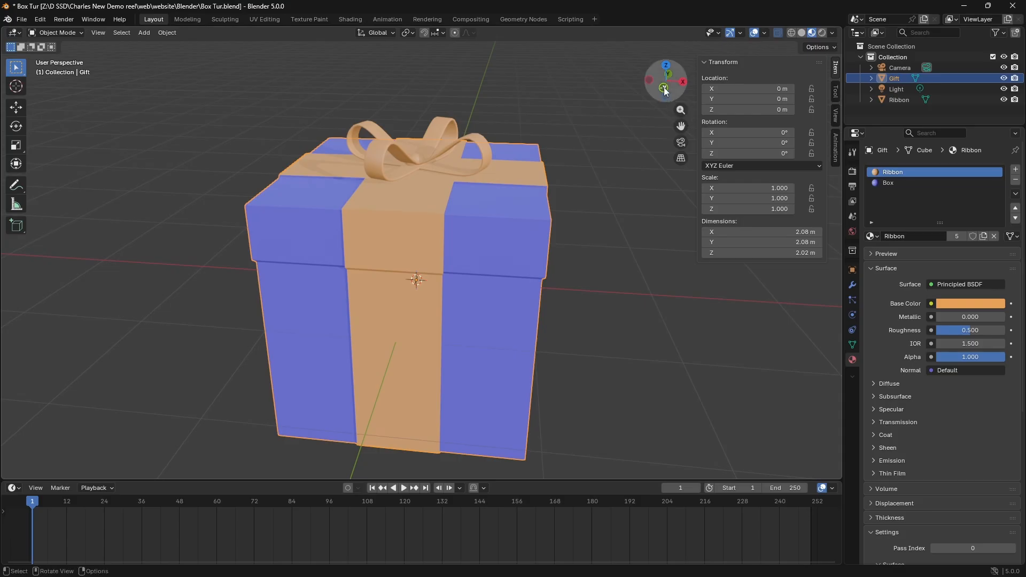
mouse_move(665, 90)
mouse_down()
mouse_move(675, 82)
mouse_move(671, 137)
mouse_move(656, 98)
mouse_up()
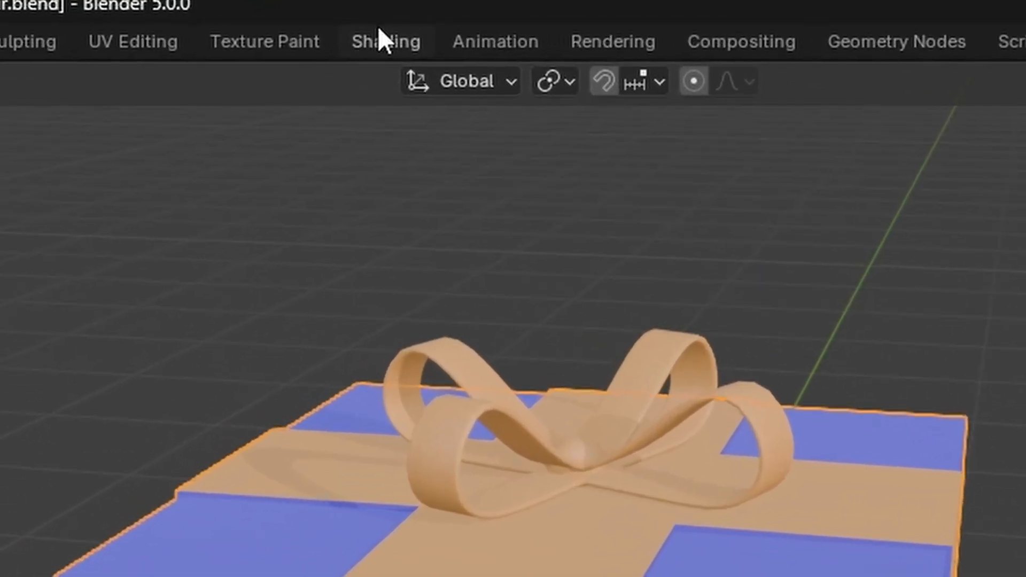
click(397, 36)
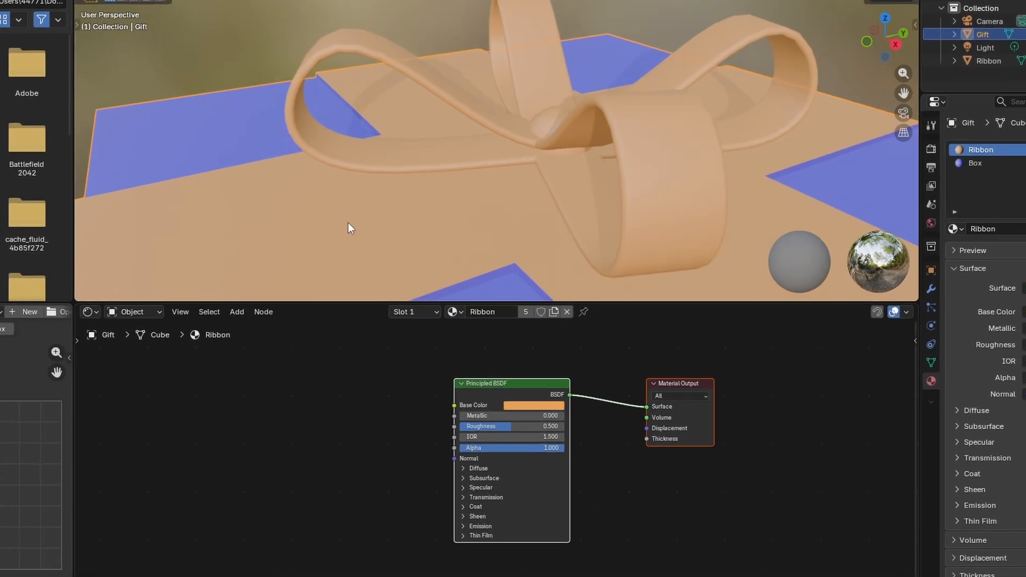
Step: Switch the 3D viewport to Rendered shading and frame the lid around the bow
drag(971, 7, 847, 131)
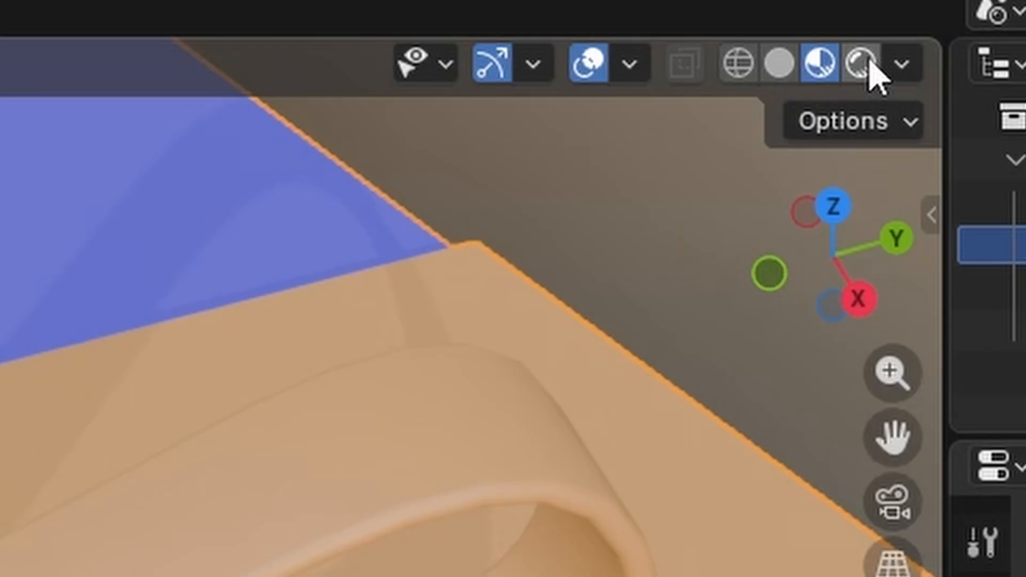
click(862, 64)
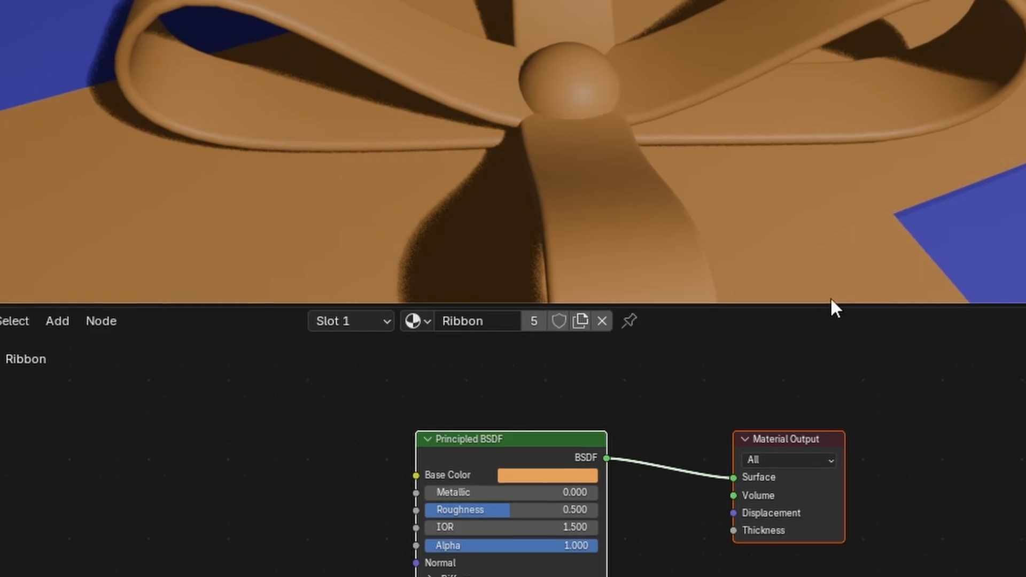
shift+middle_drag(320, 268, 695, 49)
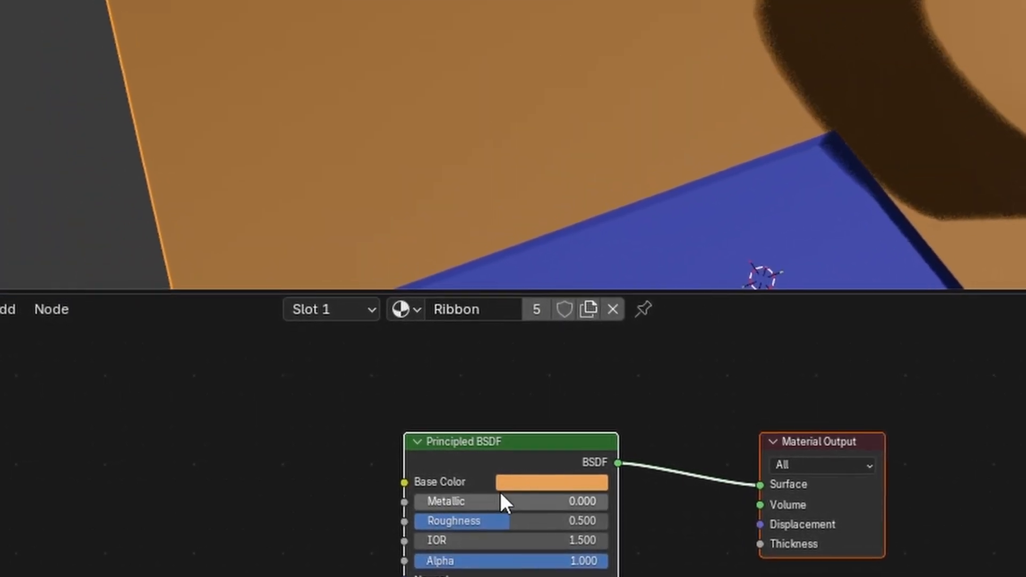
Step: Set the Ribbon material's Metallic to 0.741 and Roughness to 0.764, keeping IOR at 1.500, and check the rendered ribbon
scroll(481, 428, up, 2)
scroll(493, 416, up, 2)
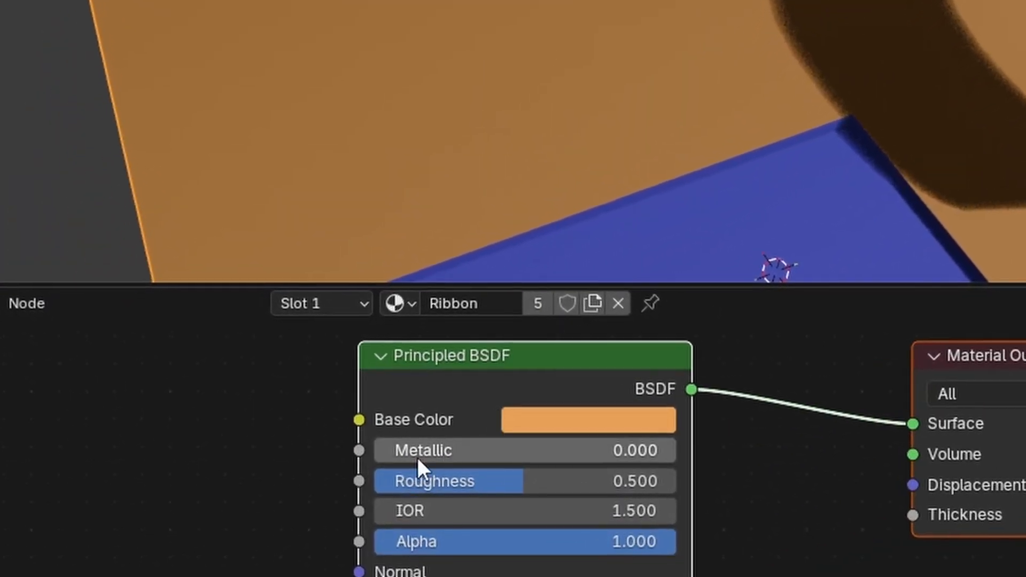
drag(420, 458, 598, 451)
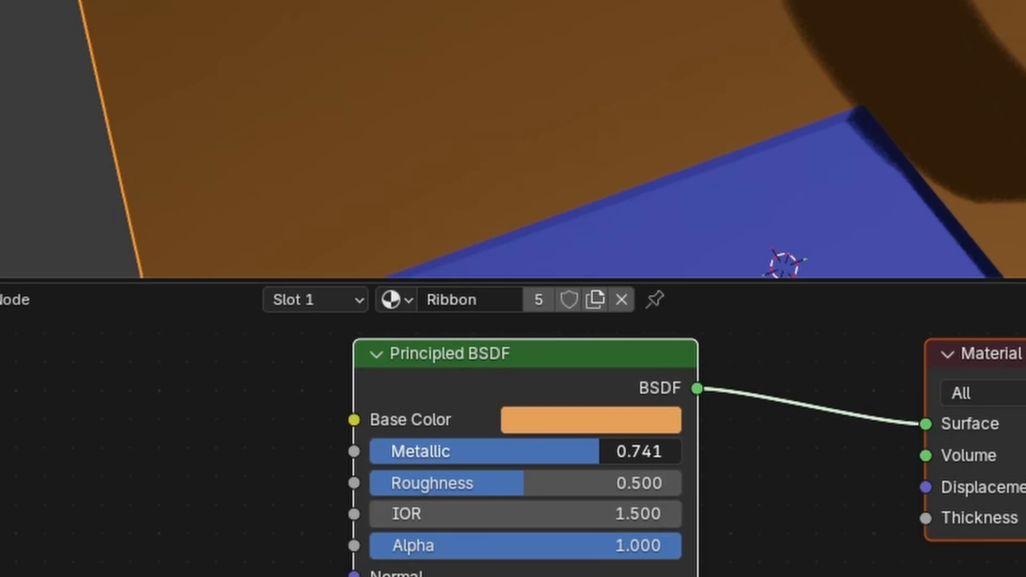
mouse_move(524, 483)
mouse_down()
mouse_move(619, 483)
mouse_move(465, 483)
mouse_move(586, 483)
mouse_move(575, 499)
mouse_up()
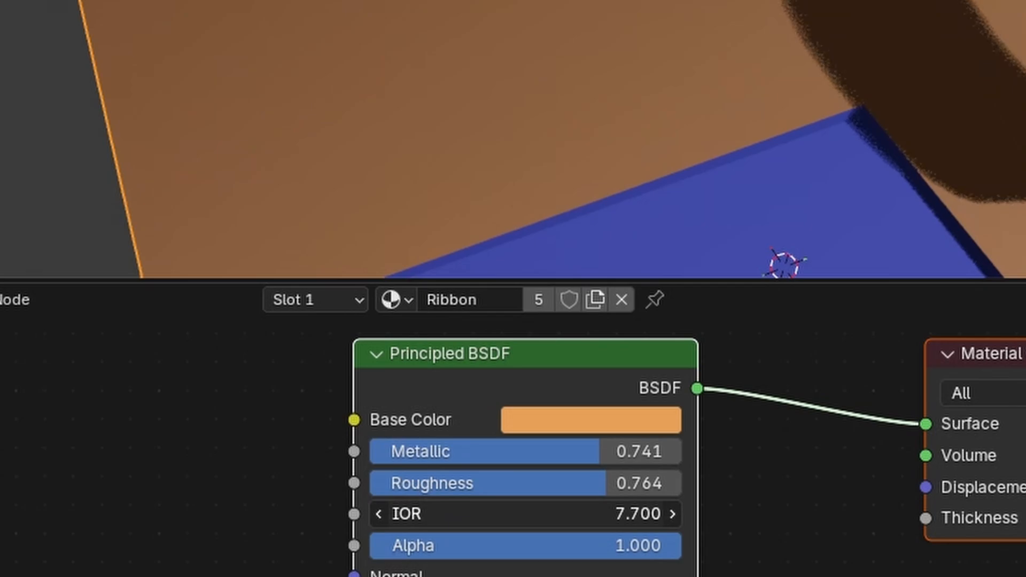
scroll(555, 216, down, 2)
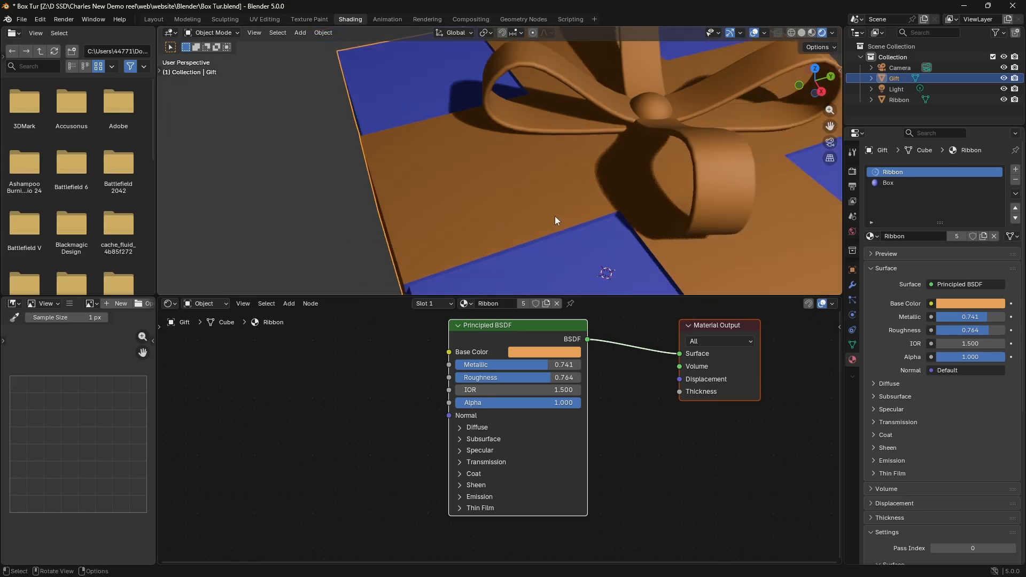
scroll(505, 195, up, 2)
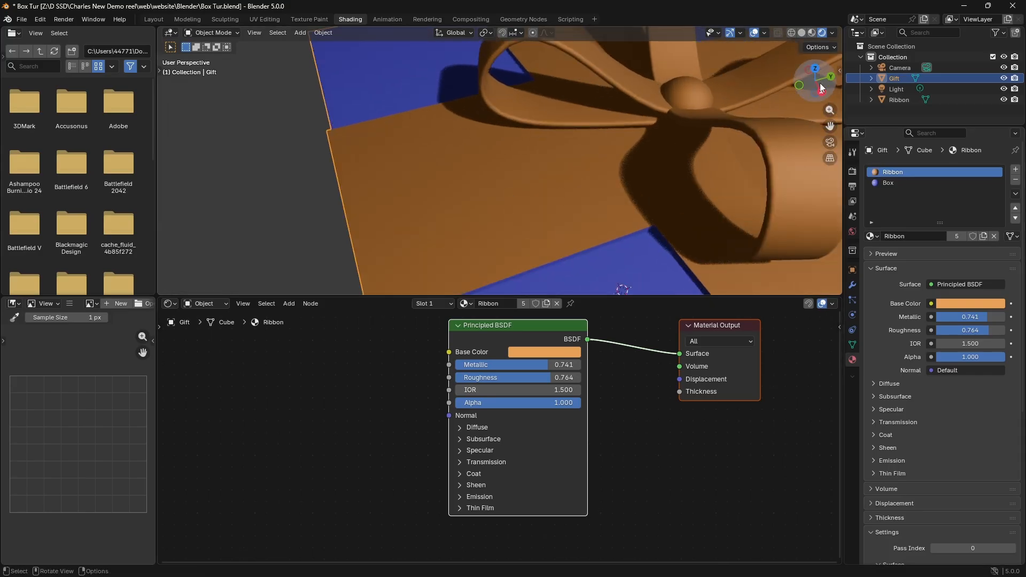
drag(821, 88, 780, 63)
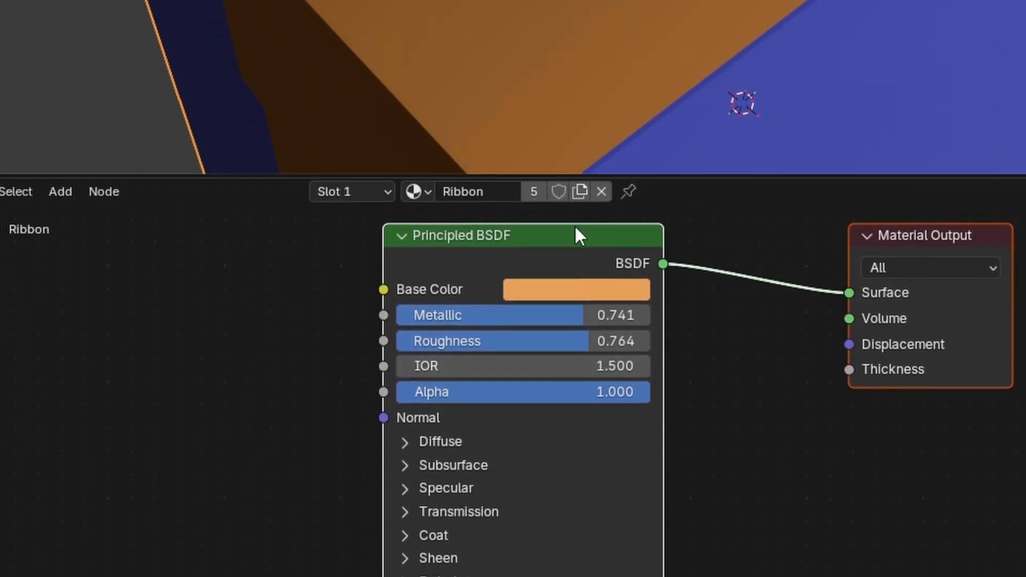
Step: Add a Bump node to the Ribbon material and connect its Normal output to the Principled BSDF's Normal input
drag(575, 236, 740, 254)
key(shift+a)
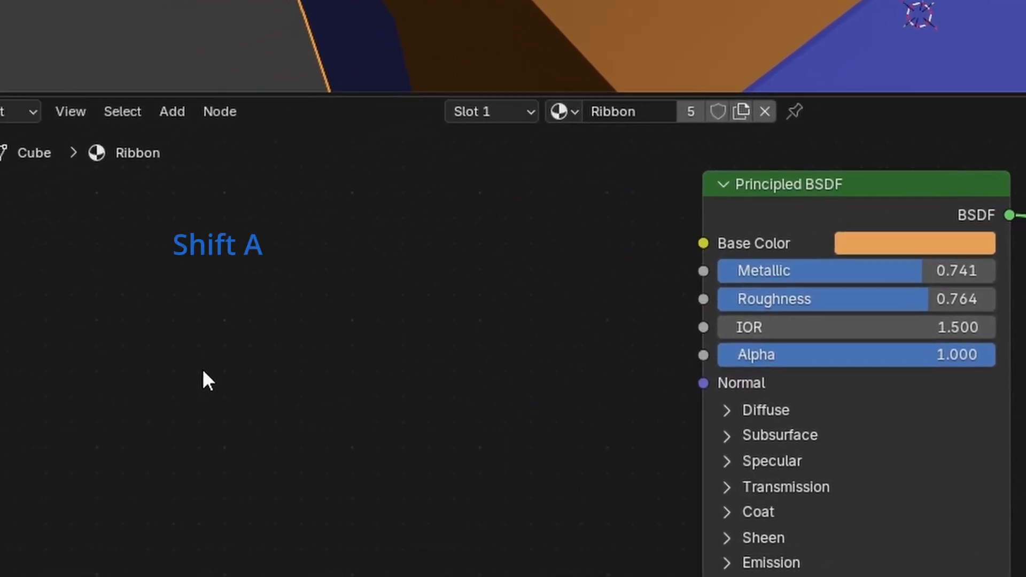
click(348, 353)
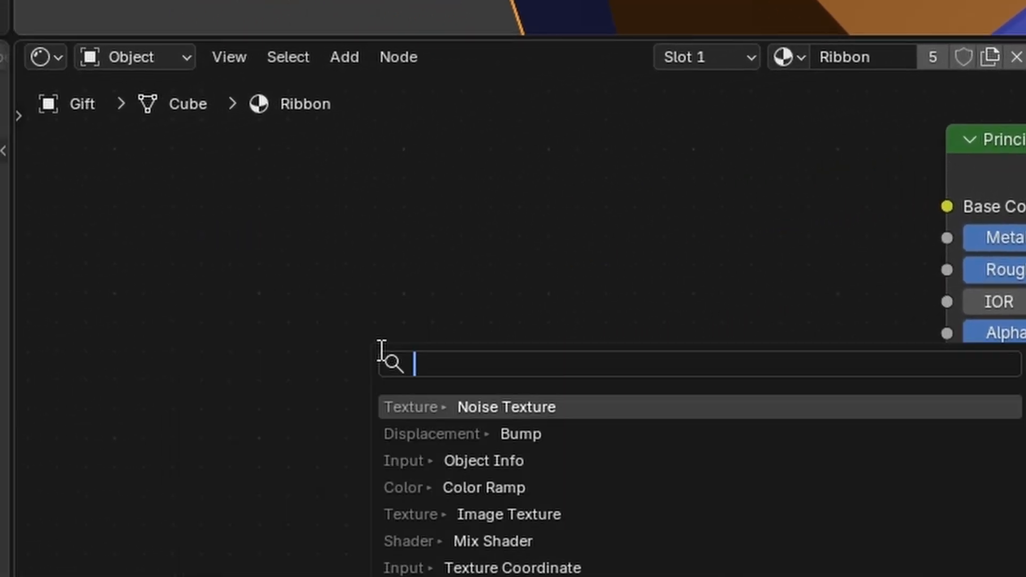
text(bum)
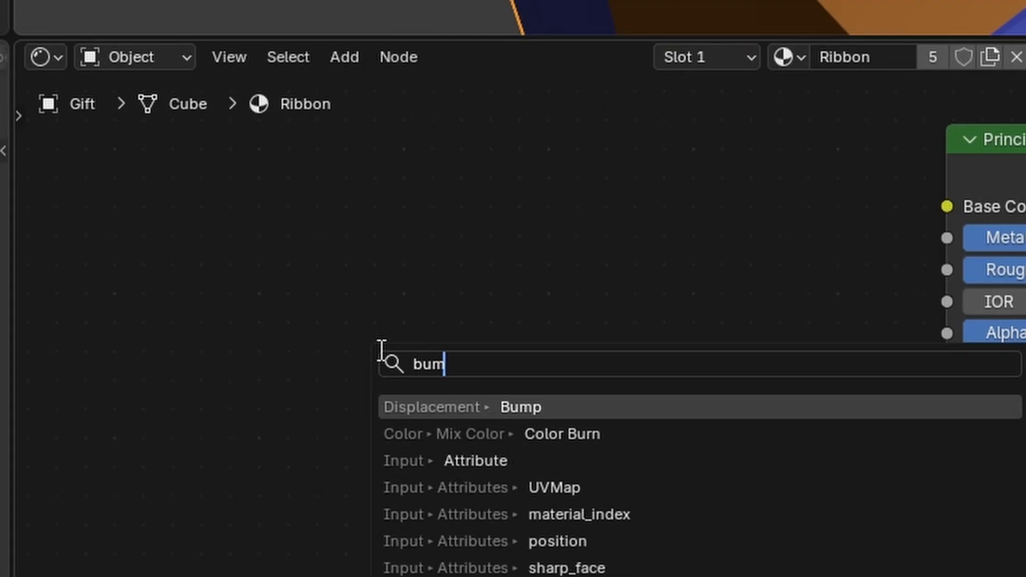
text(p)
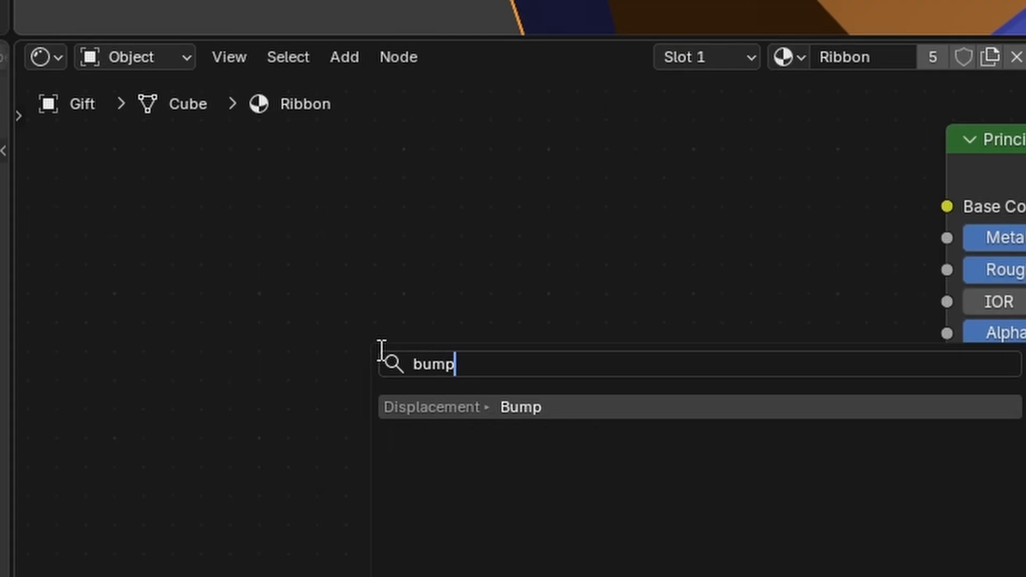
click(569, 408)
click(523, 218)
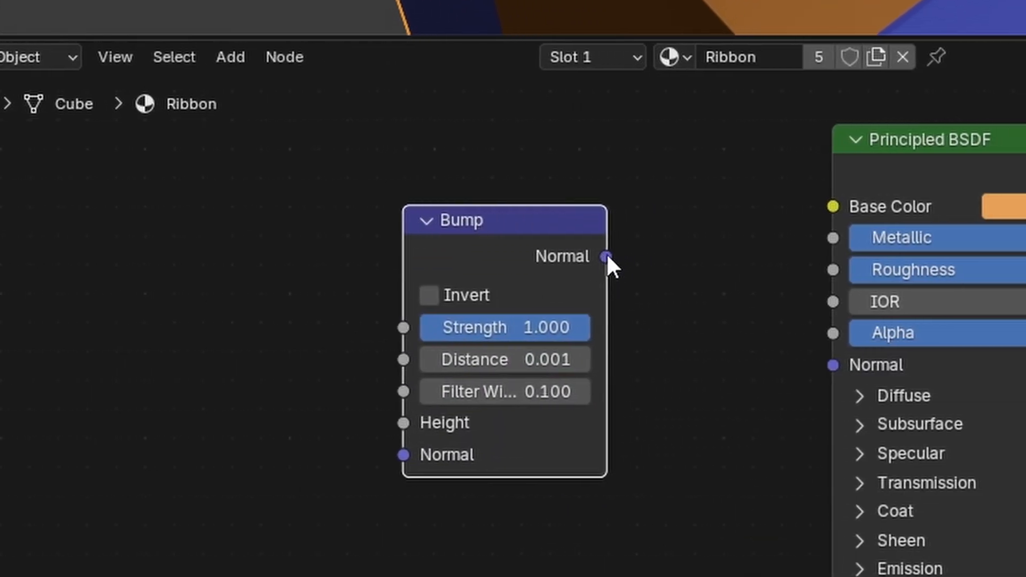
drag(607, 257, 833, 365)
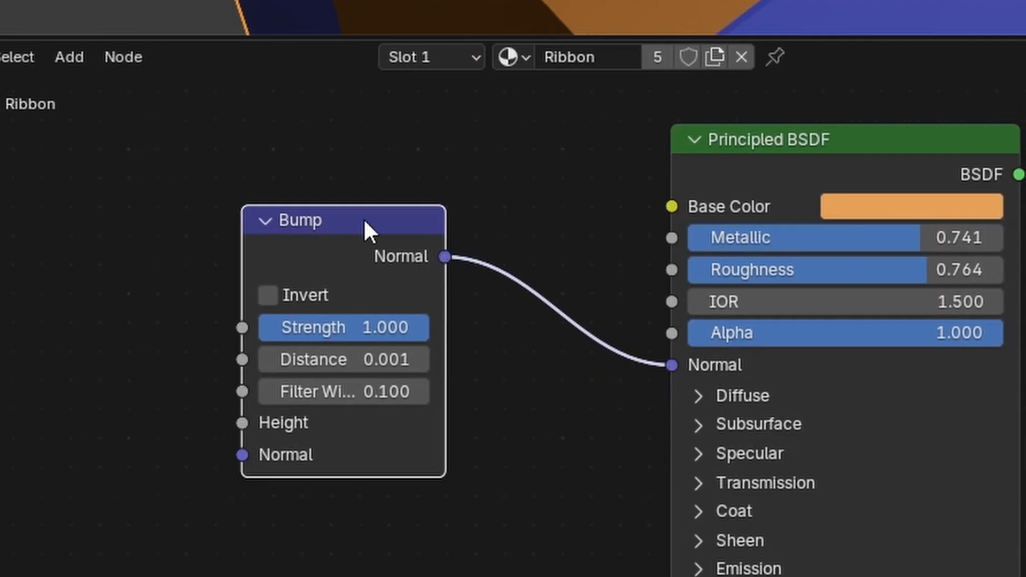
drag(364, 221, 369, 267)
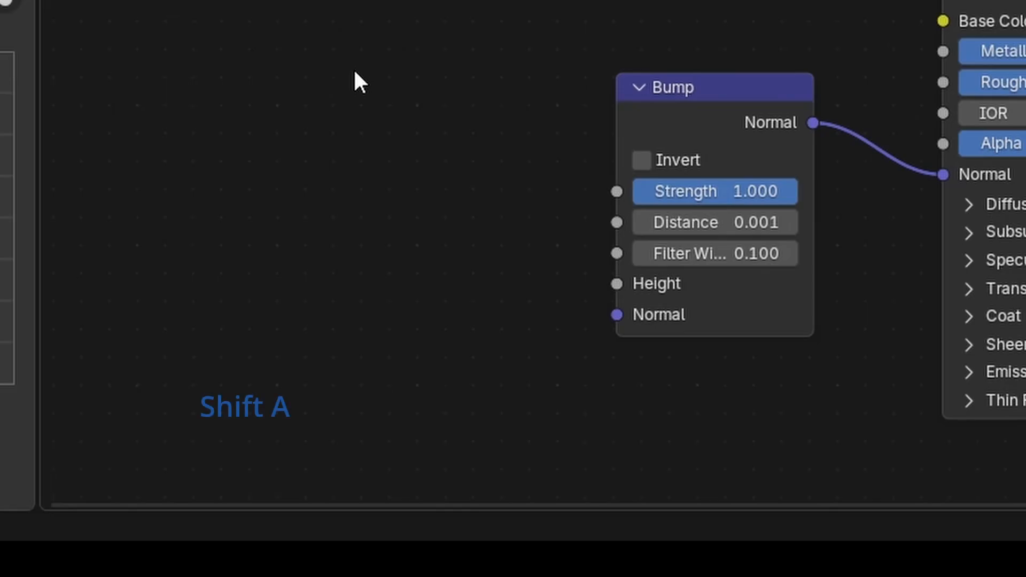
Step: Add a Noise Texture node beside the Ribbon material's Bump node and connect its Color output to the Bump's Height input
key(shift+a)
click(354, 70)
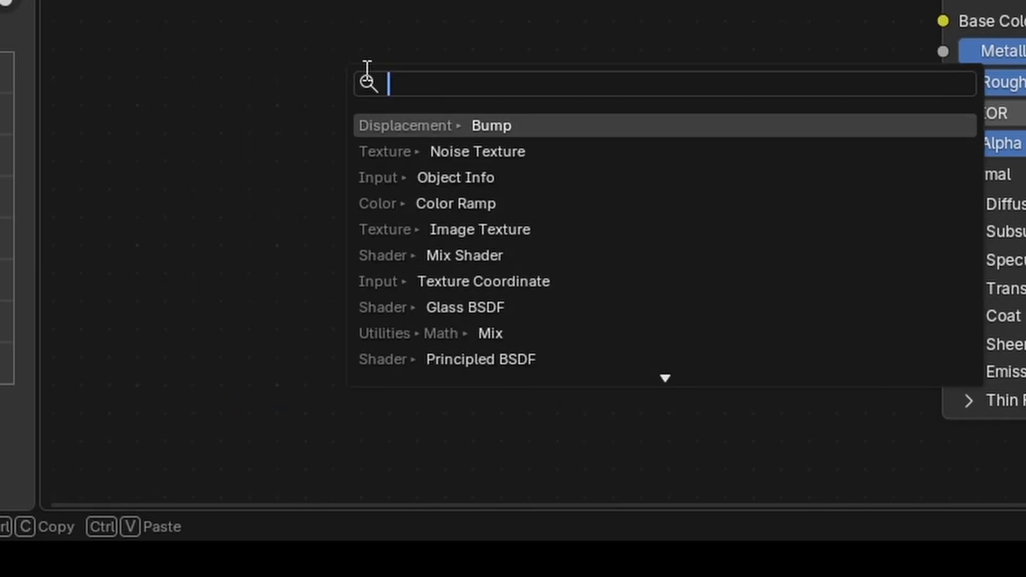
text(noise)
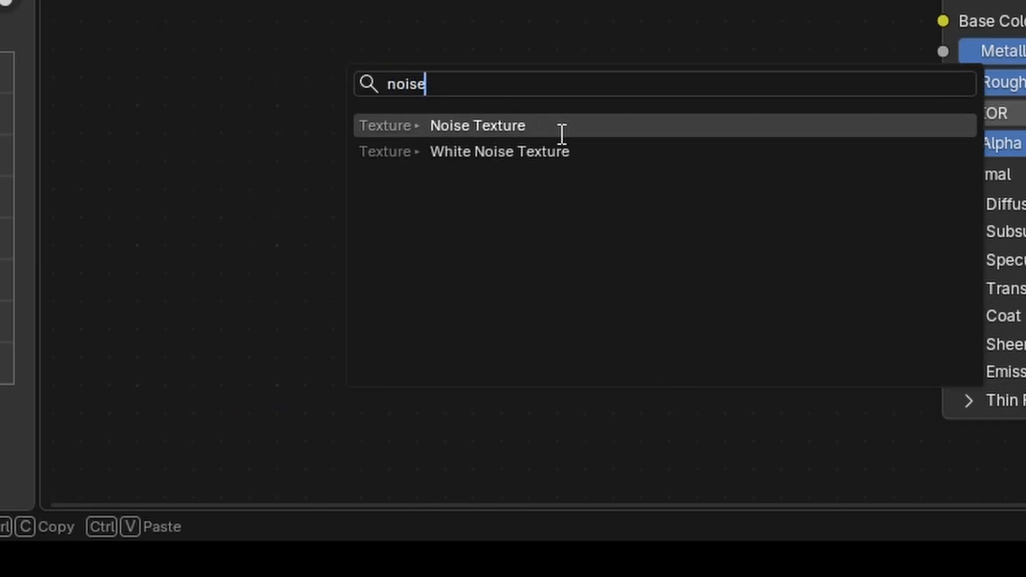
click(563, 134)
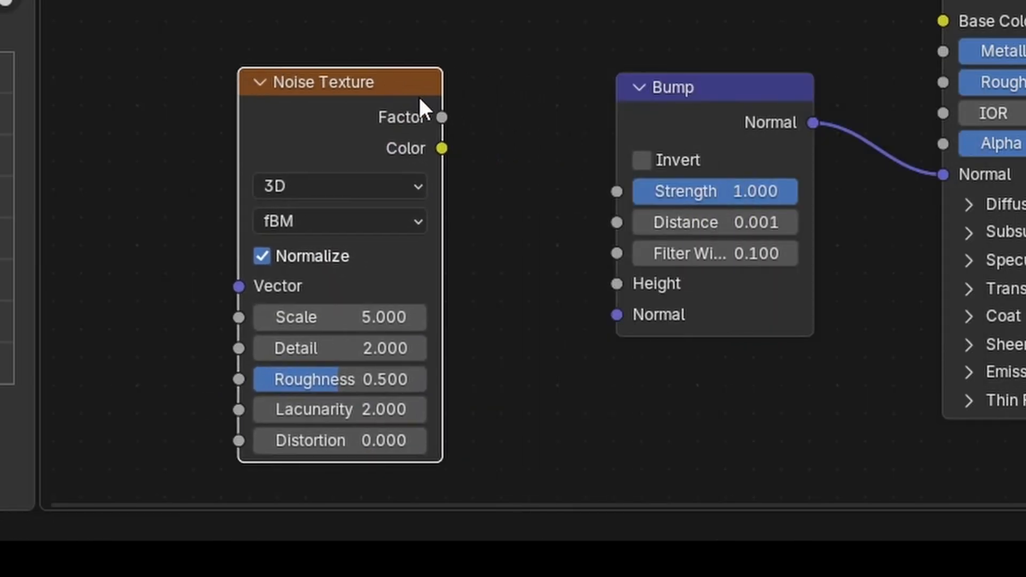
drag(444, 144, 530, 275)
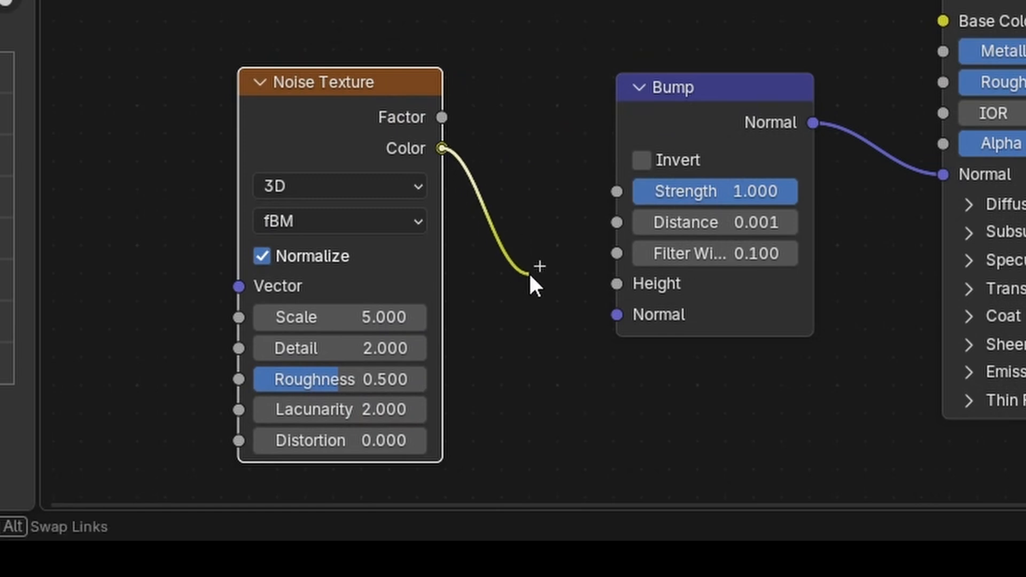
drag(357, 82, 407, 81)
Step: Set the Ribbon material's Noise Texture Scale to 52.8 and Roughness to 1.000, and inspect the surface on the gift
drag(428, 316, 458, 313)
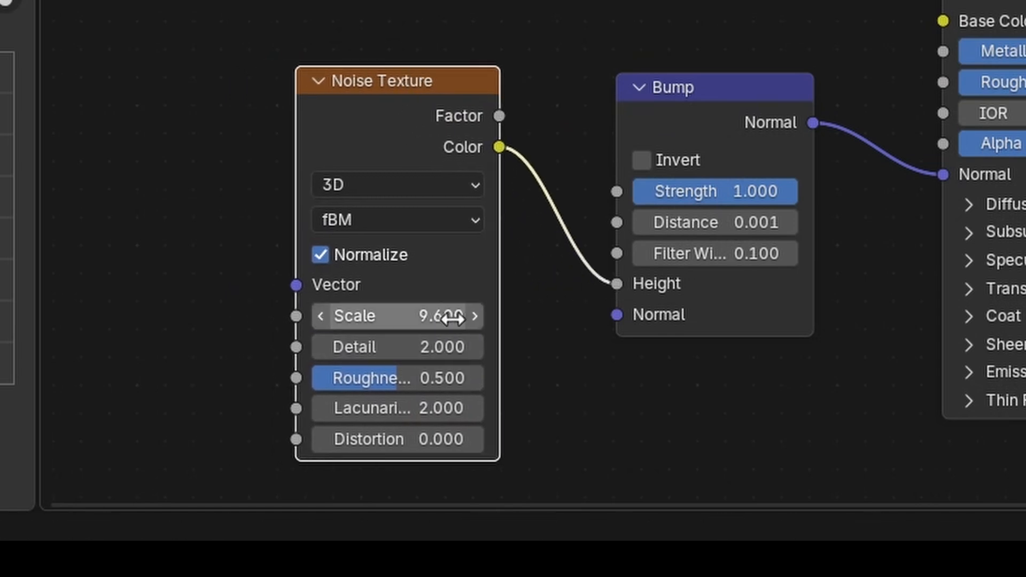
drag(445, 377, 522, 377)
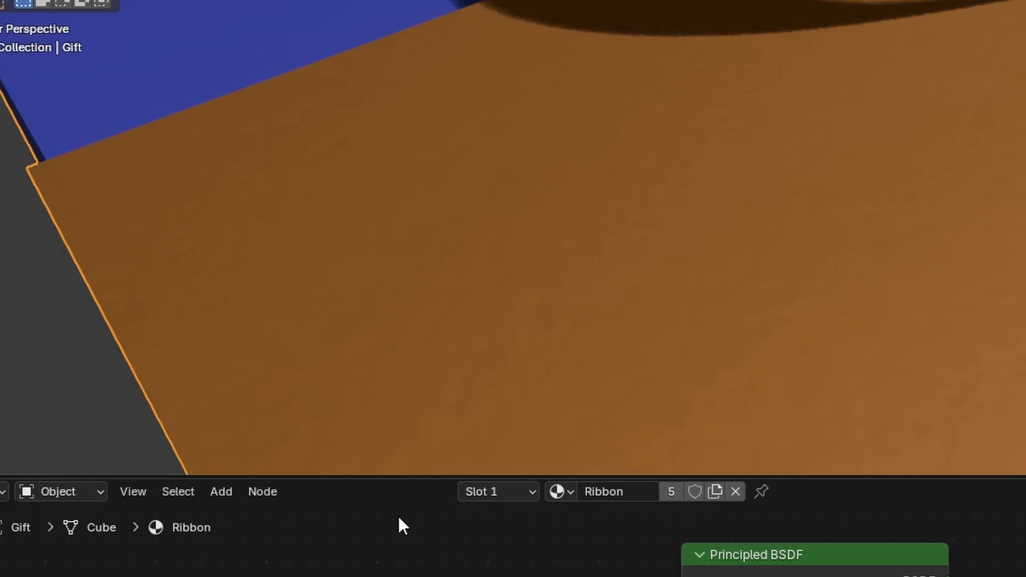
scroll(549, 308, down, 4)
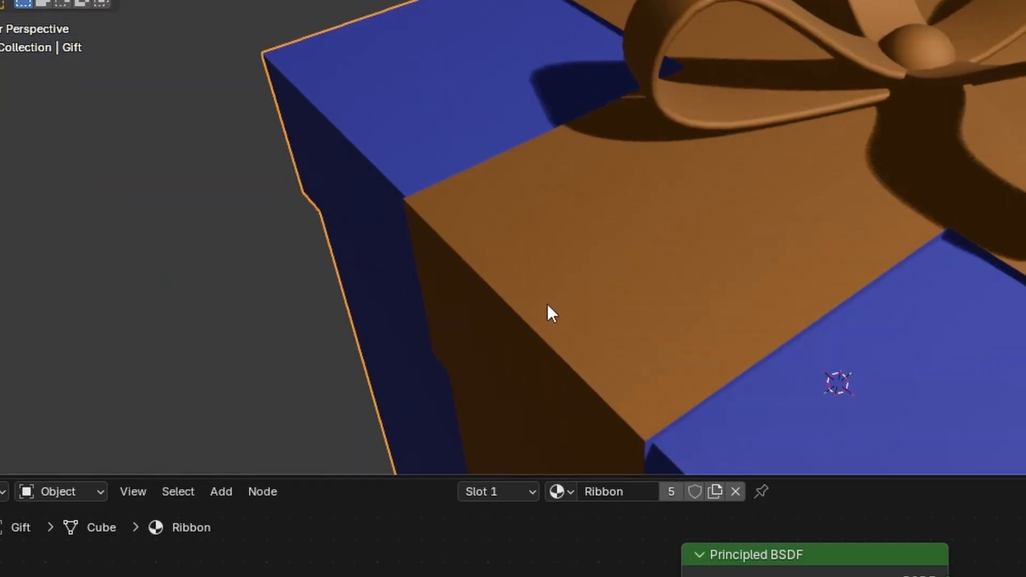
scroll(550, 304, up, 4)
scroll(554, 299, down, 4)
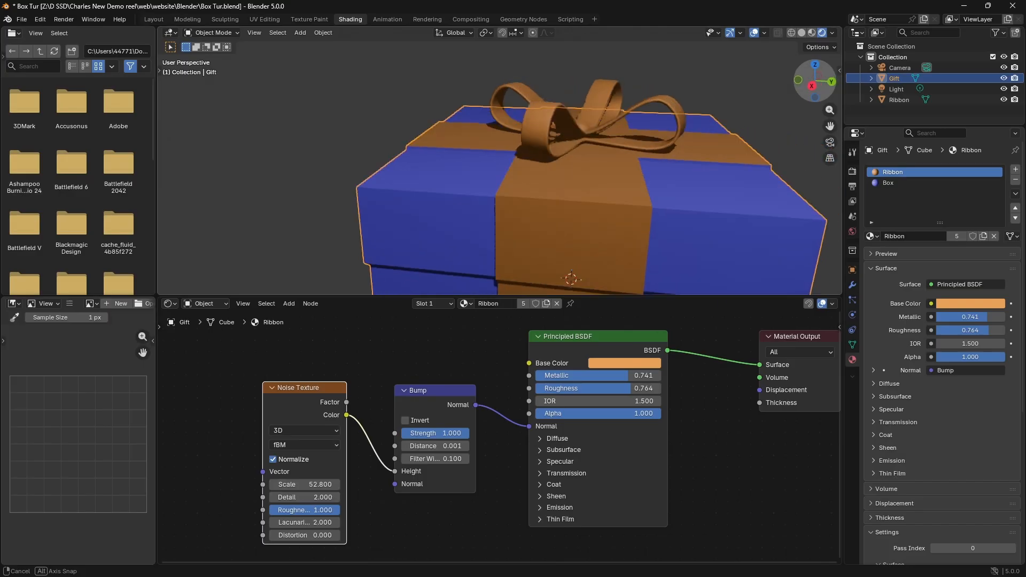
middle_drag(513, 155, 542, 155)
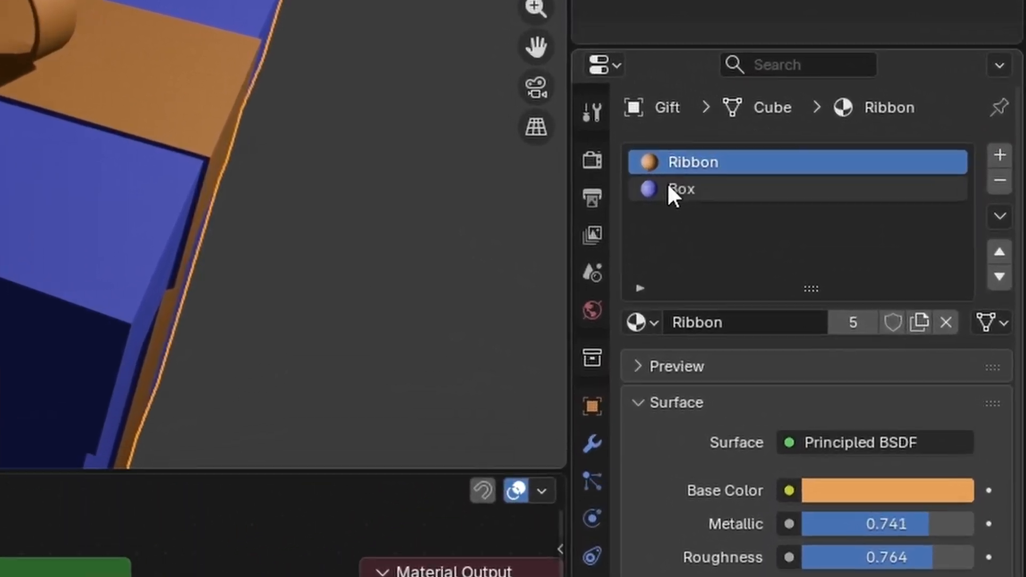
Step: In the Gift object's Box material, set Metallic to 0.809 and raise Roughness slightly
click(784, 186)
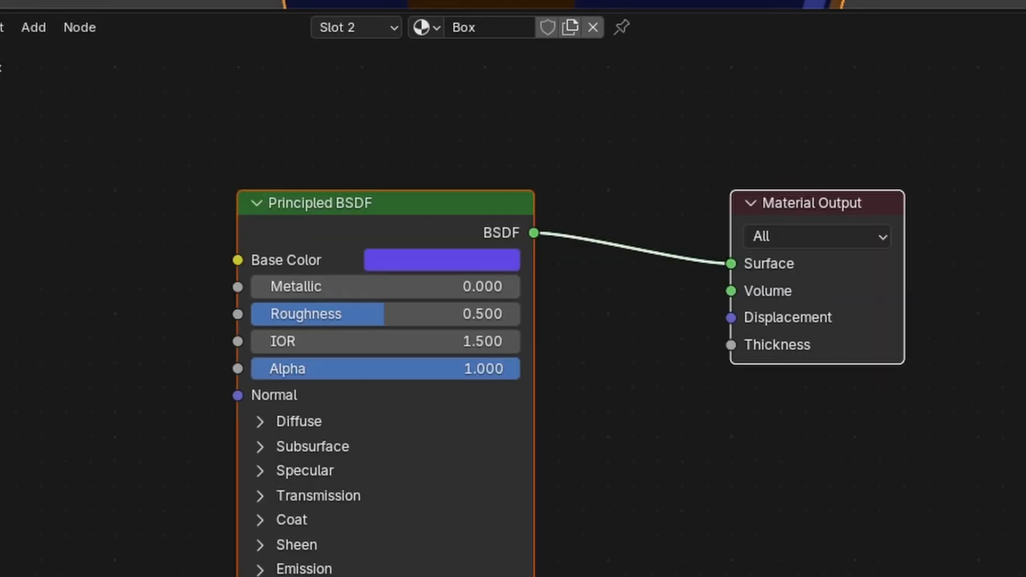
drag(449, 205, 449, 204)
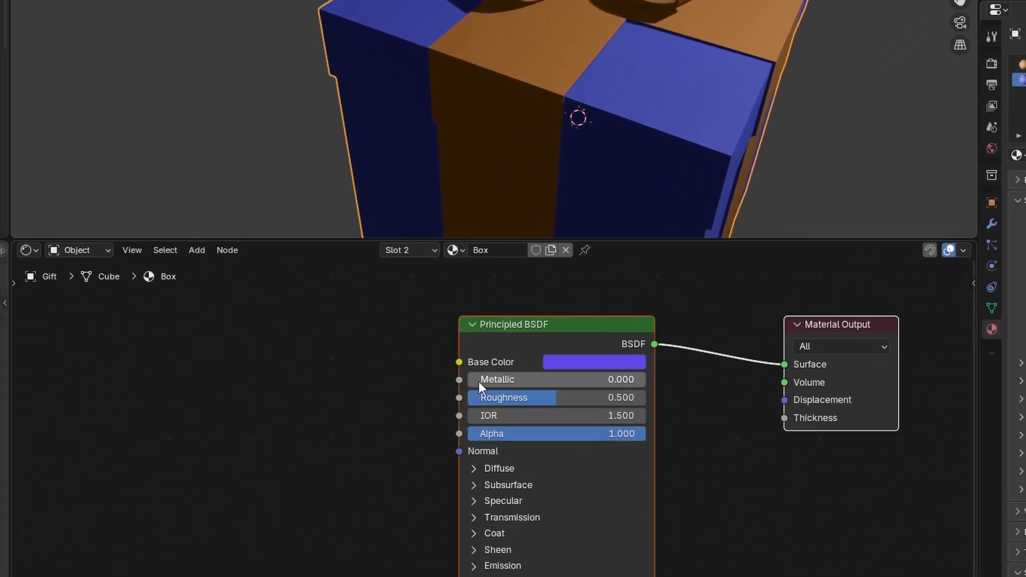
drag(491, 395, 566, 395)
drag(606, 348, 625, 348)
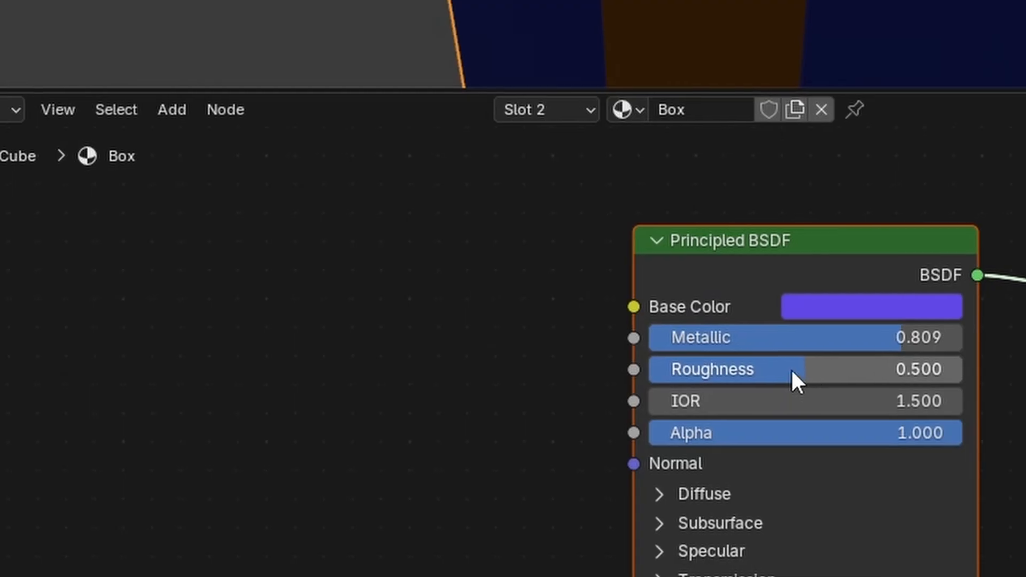
drag(795, 382, 836, 383)
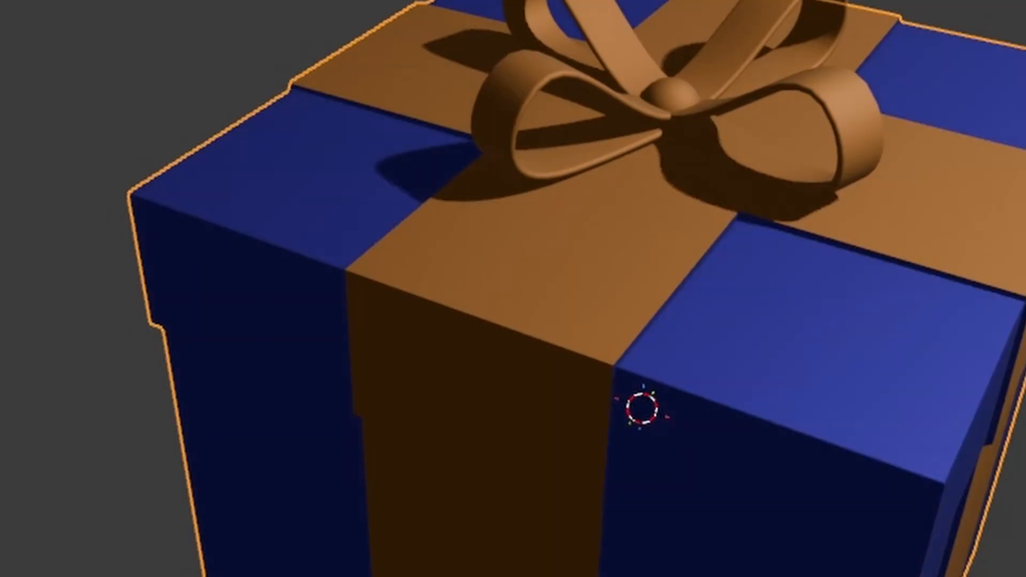
Step: Add a Bump node to the Box material and connect its Normal output to the Principled BSDF's Normal input
key(shift+a)
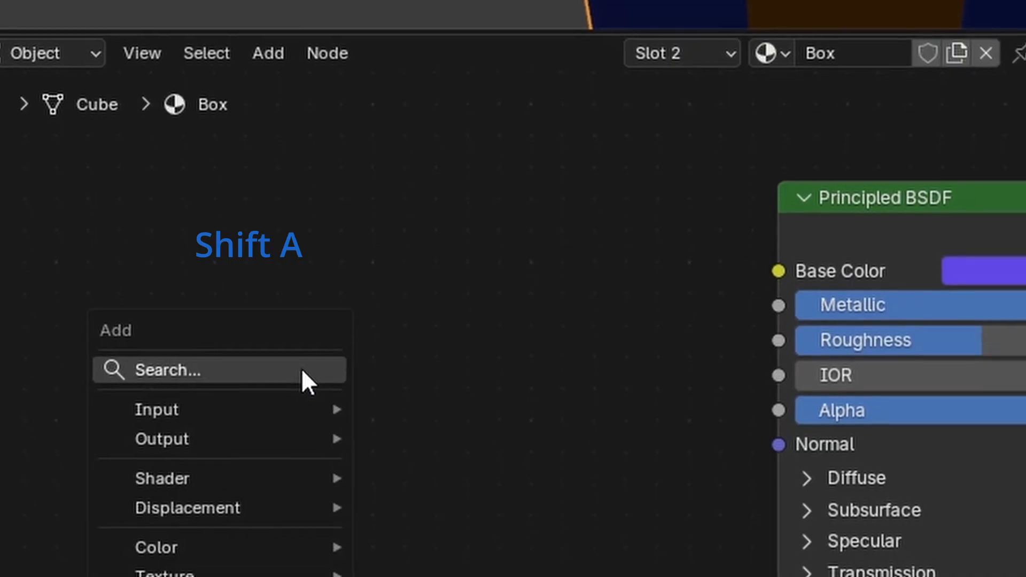
click(300, 369)
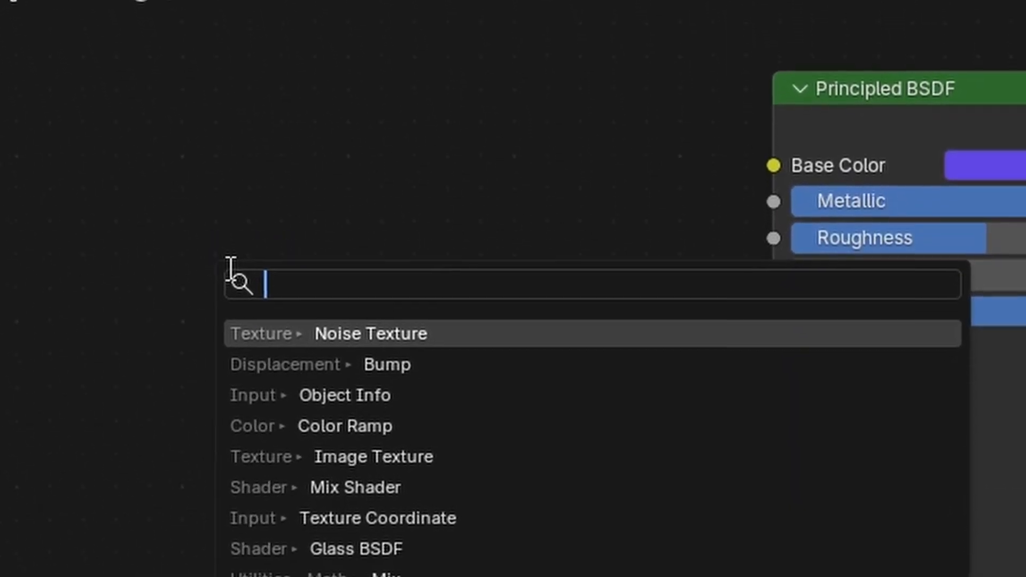
text(bump)
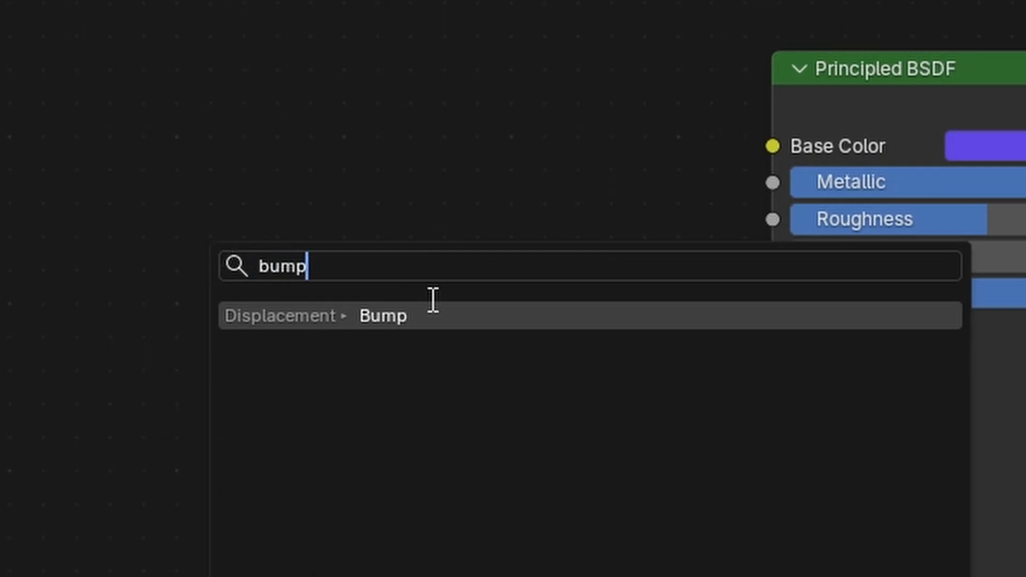
key(Return)
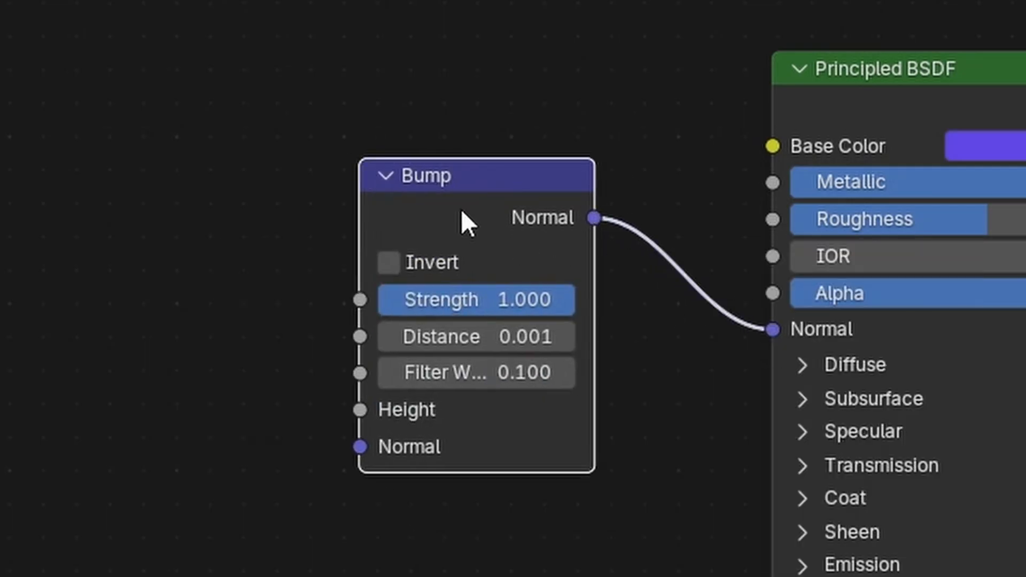
click(522, 211)
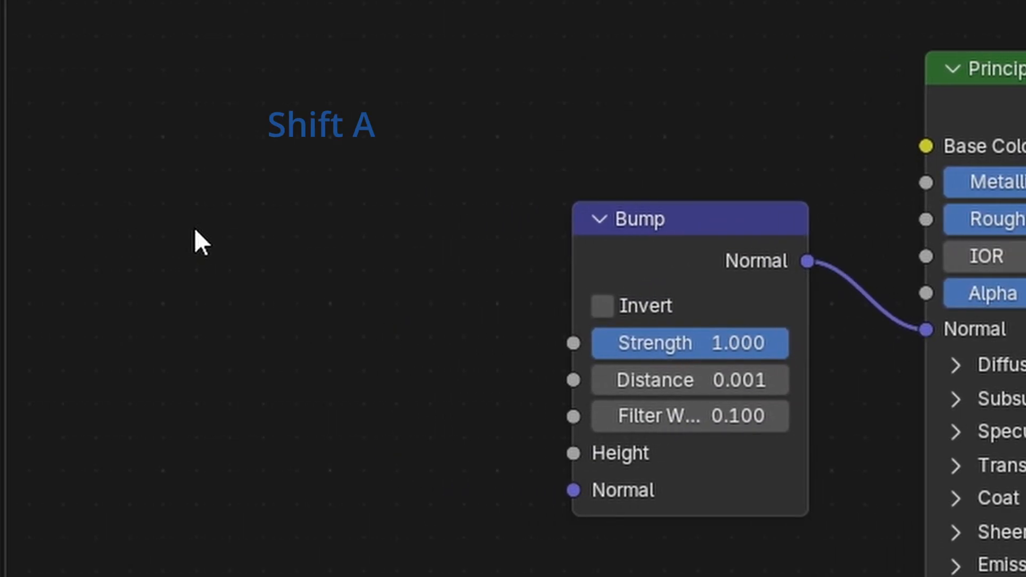
Step: Add a Noise Texture node to the Box material, connect its Color output to the Bump's Height input, and inspect the box surface
key(shift+a)
click(198, 238)
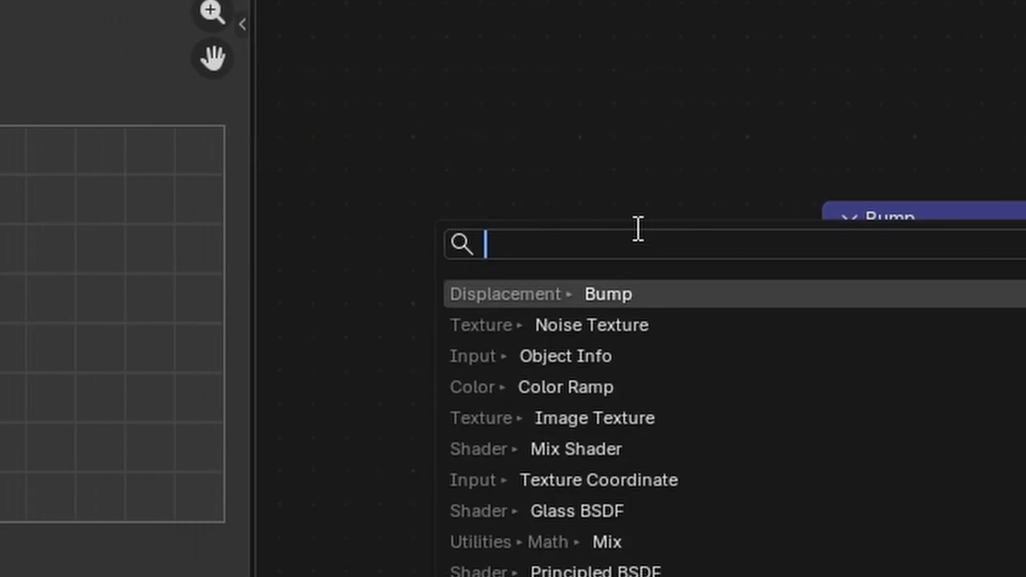
click(622, 324)
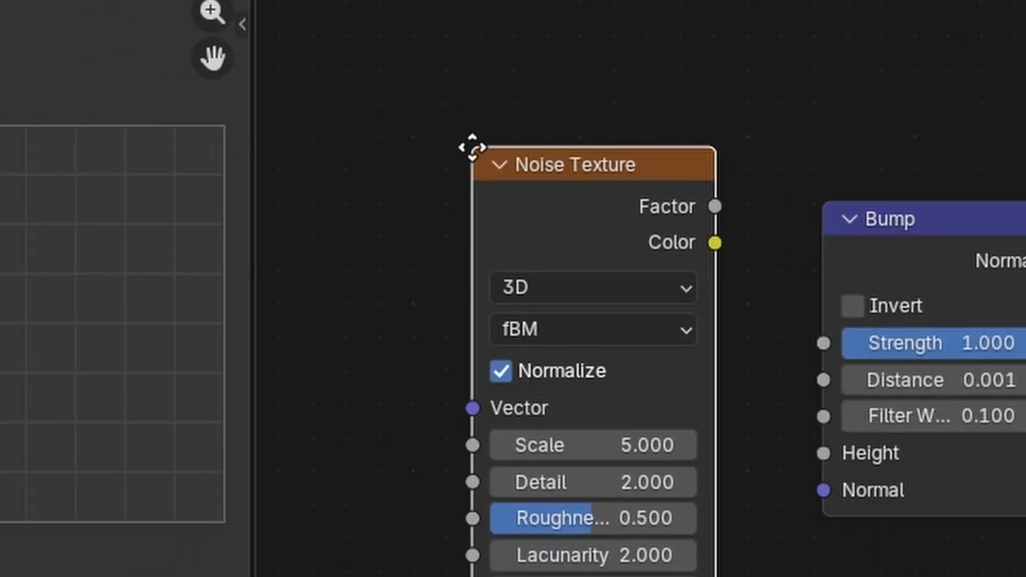
click(469, 147)
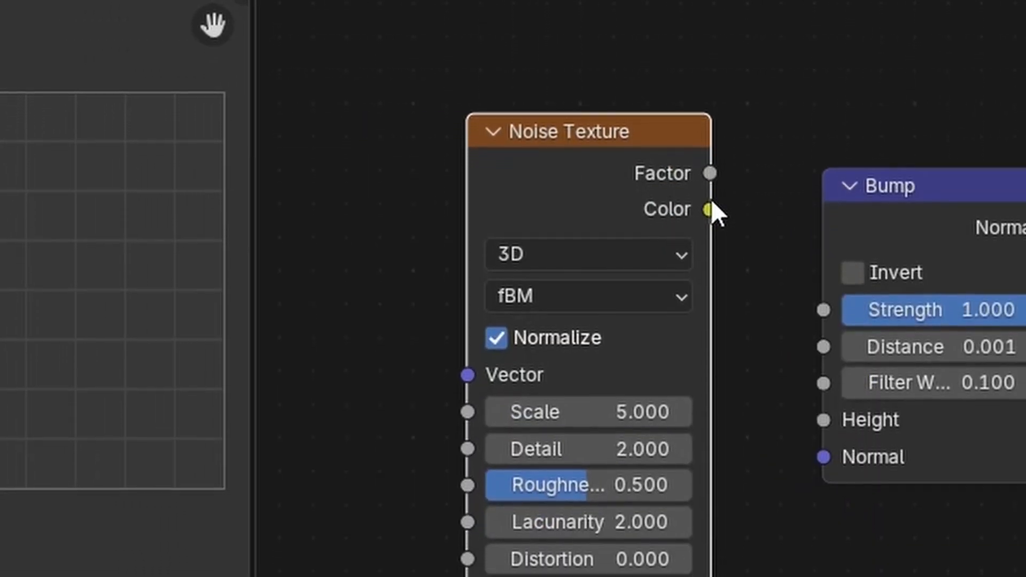
drag(711, 221, 821, 433)
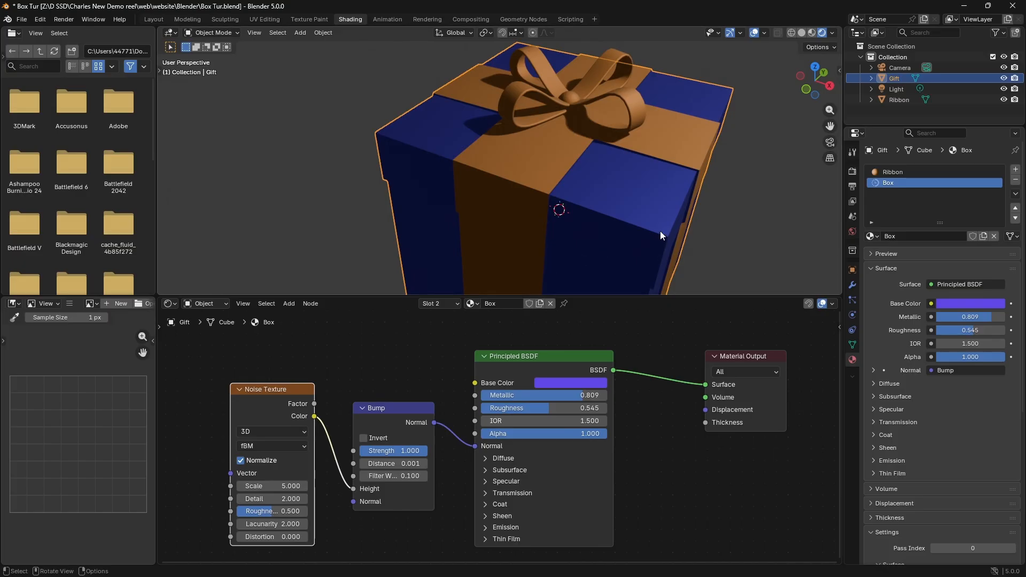
scroll(660, 231, up, 5)
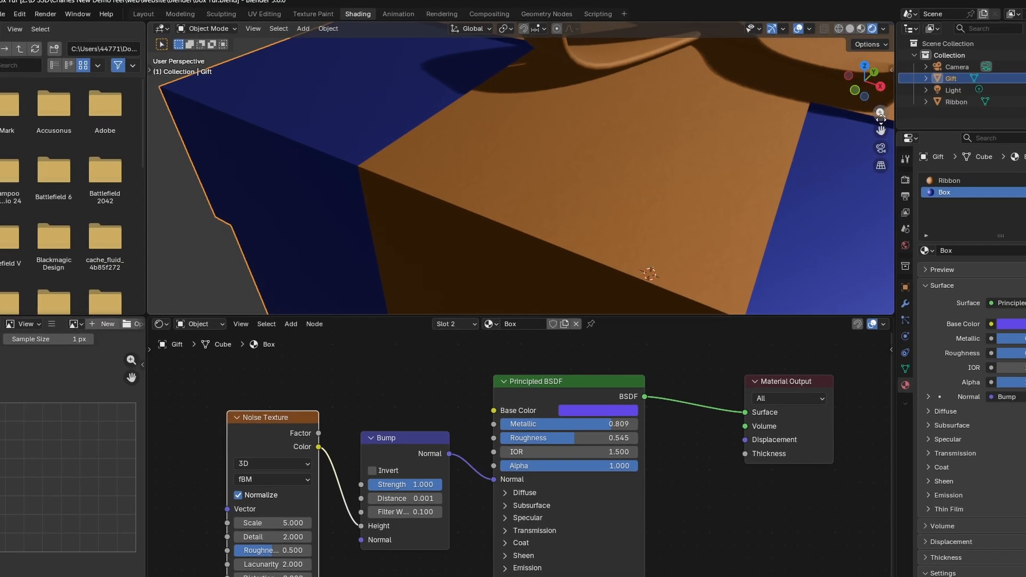
shift+middle_drag(826, 203, 679, 168)
scroll(680, 168, down, 2)
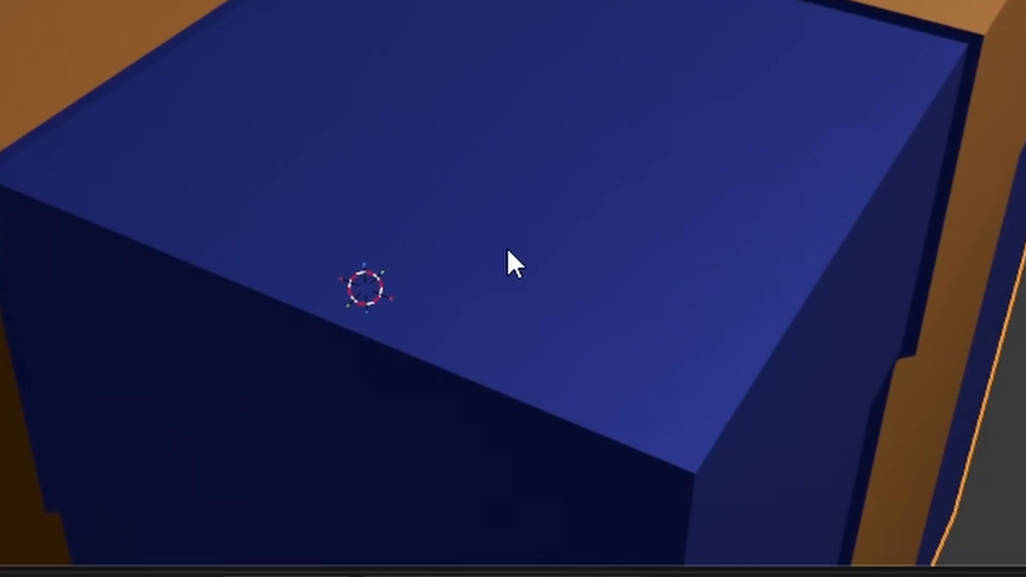
scroll(492, 239, up, 3)
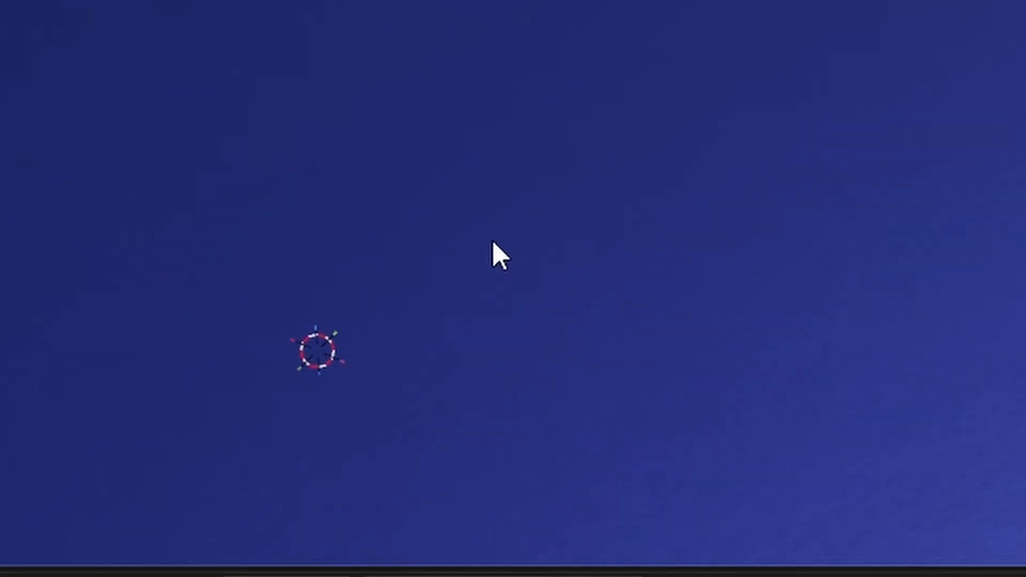
scroll(492, 239, down, 5)
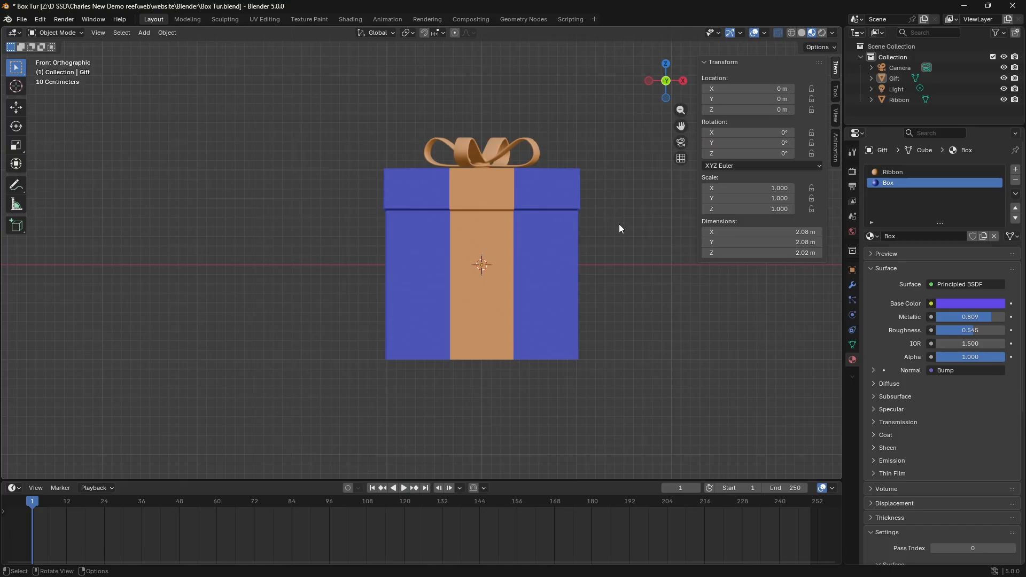
Step: Add a mesh plane at the gift's center and scale it up uniformly to about 24.4 as a floor
scroll(620, 224, down, 3)
shift+middle_drag(548, 271, 519, 264)
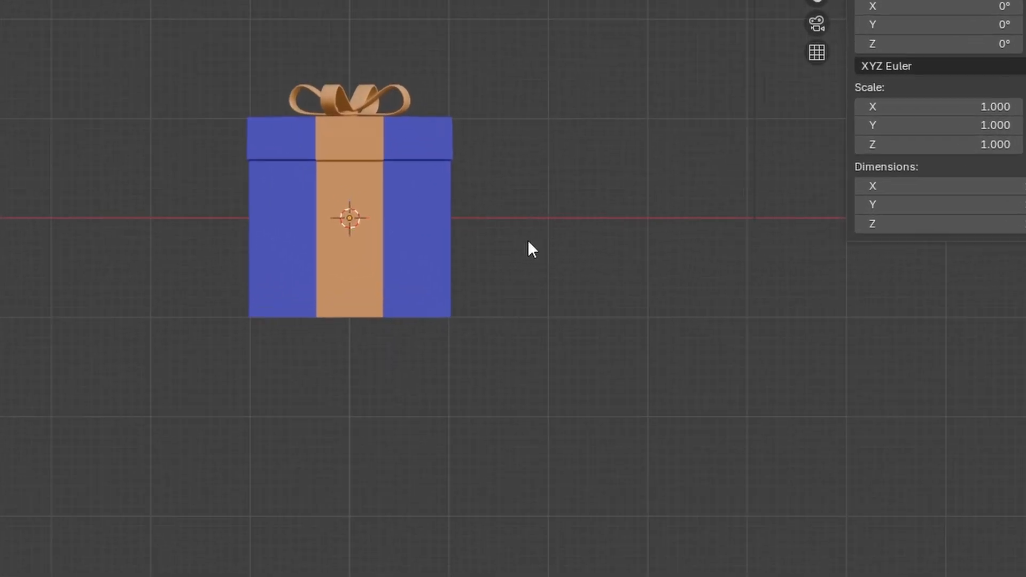
key(shift+a)
mouse_move(532, 219)
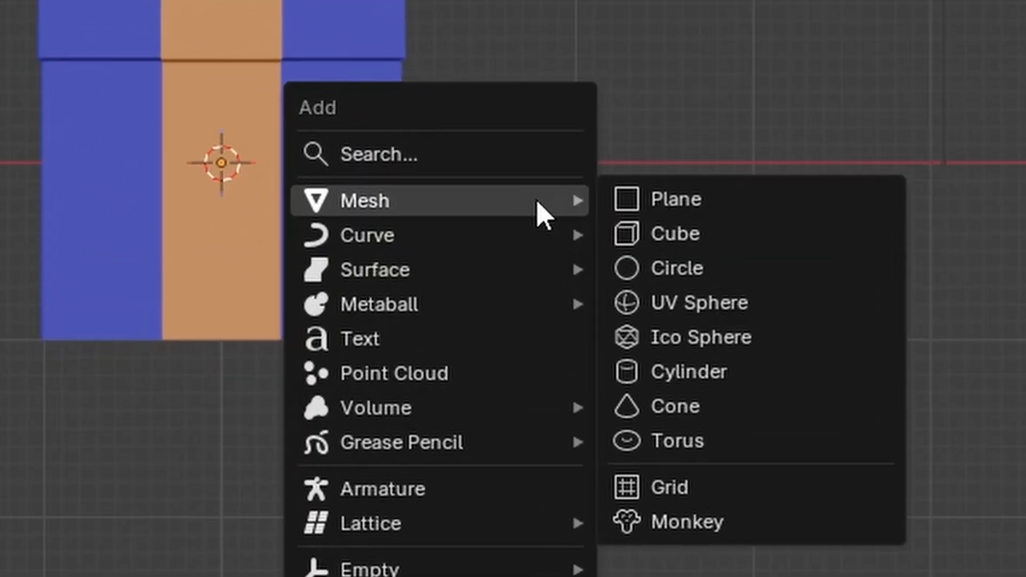
click(728, 200)
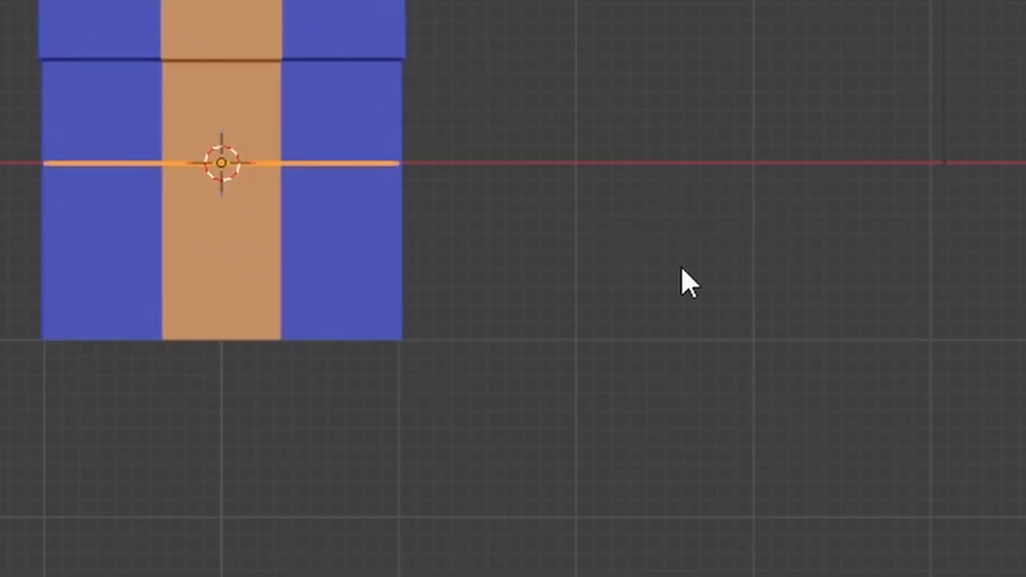
key(s)
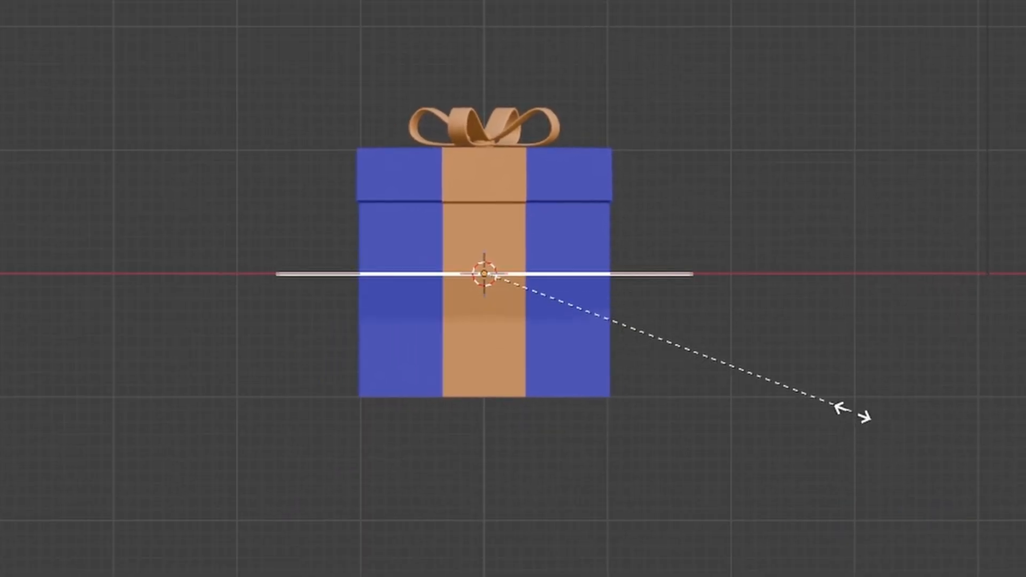
text(10)
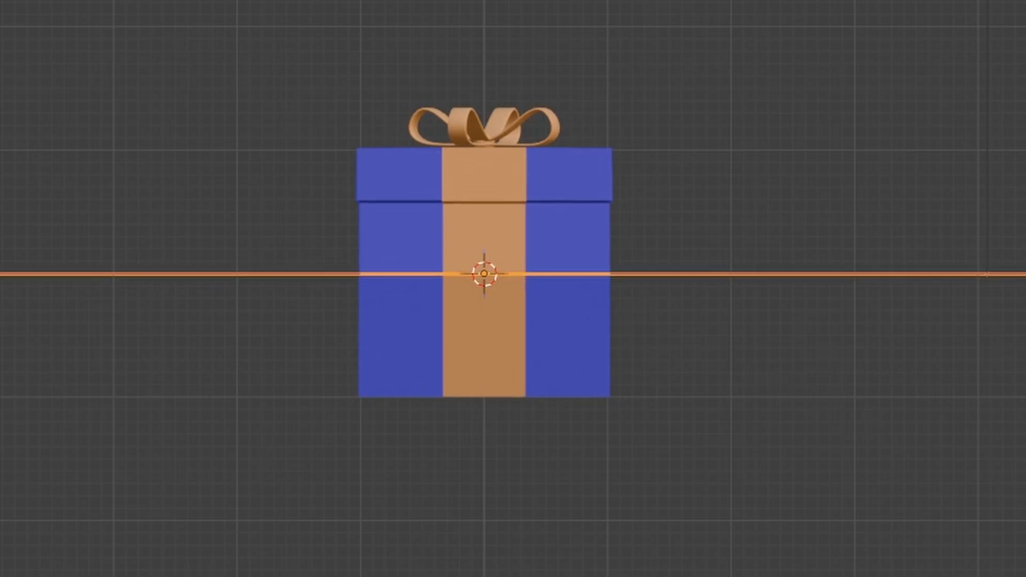
middle_drag(678, 340, 508, 178)
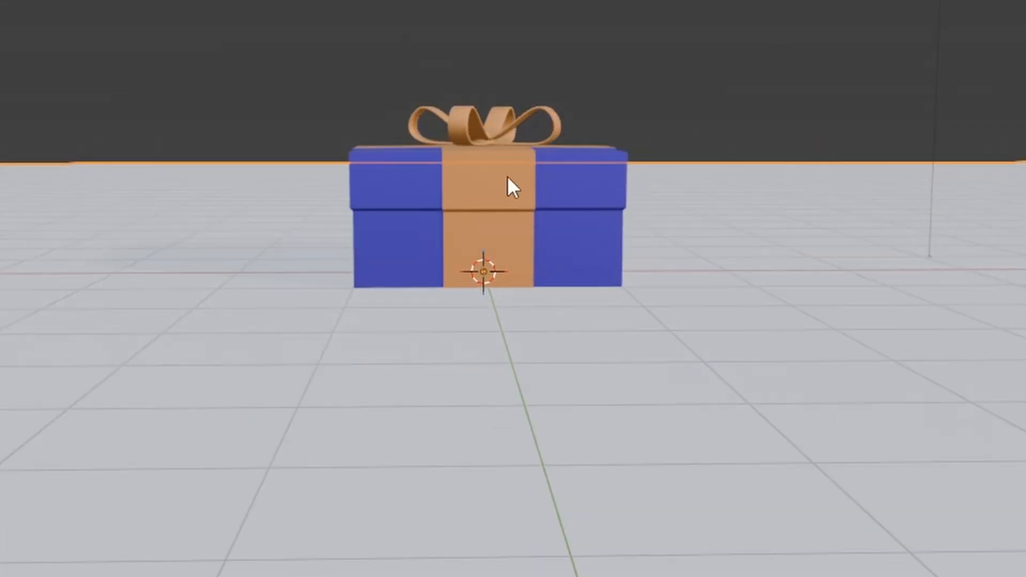
Step: Move the floor plane down along Z by about 1.03 m to the bottom of the gift box
key(KP_1)
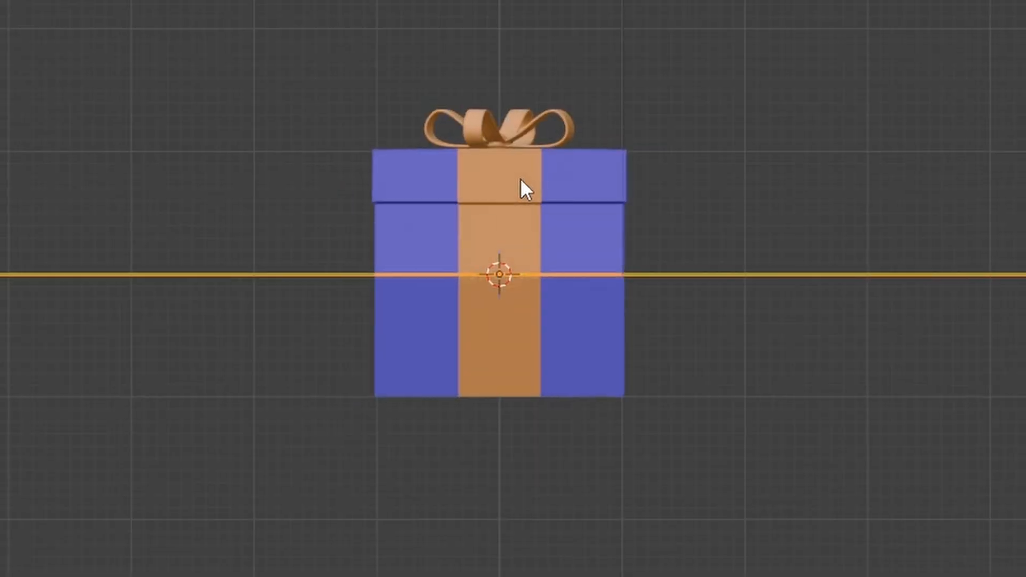
key(g)
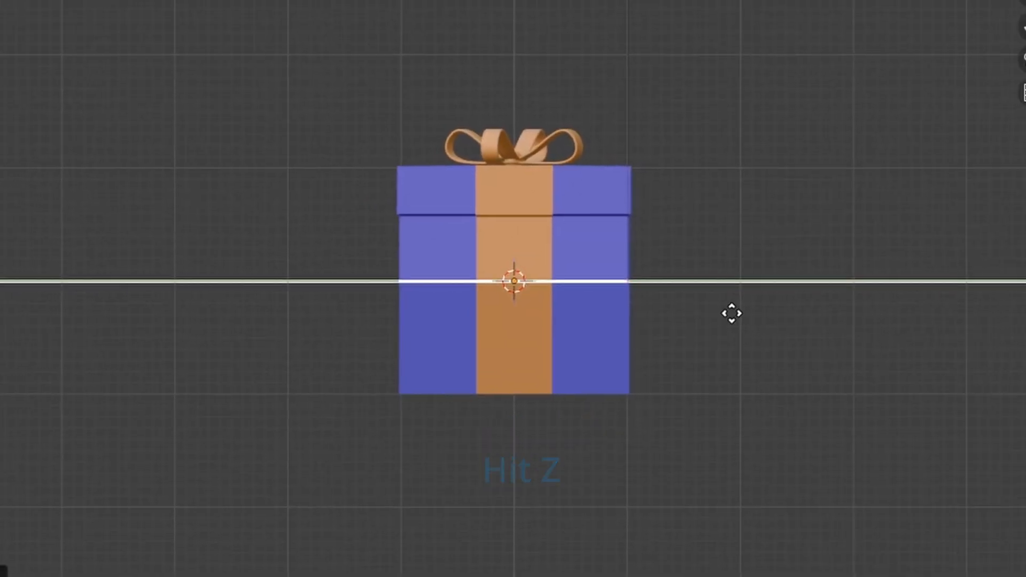
key(z)
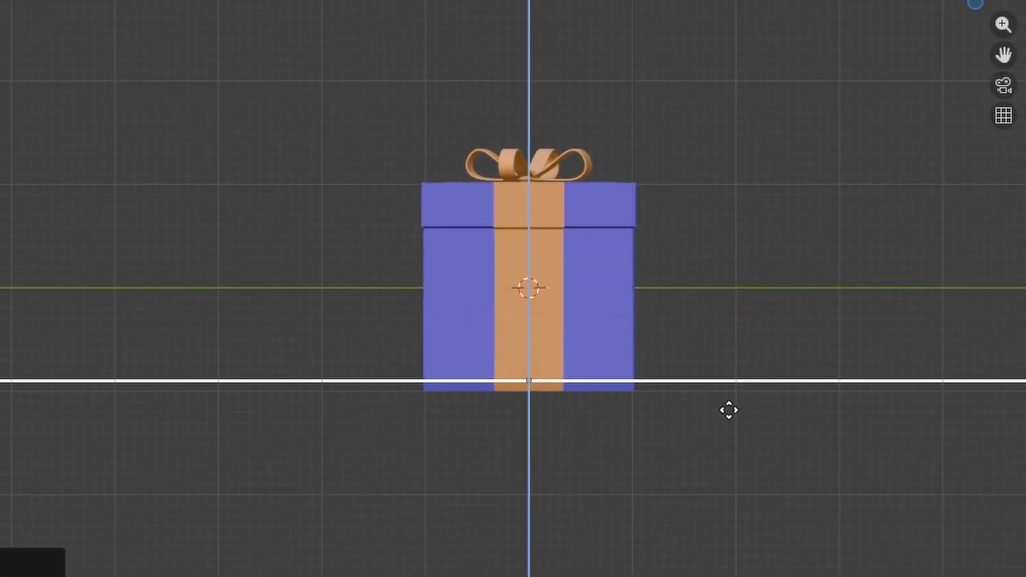
click(728, 423)
drag(968, 11, 960, 32)
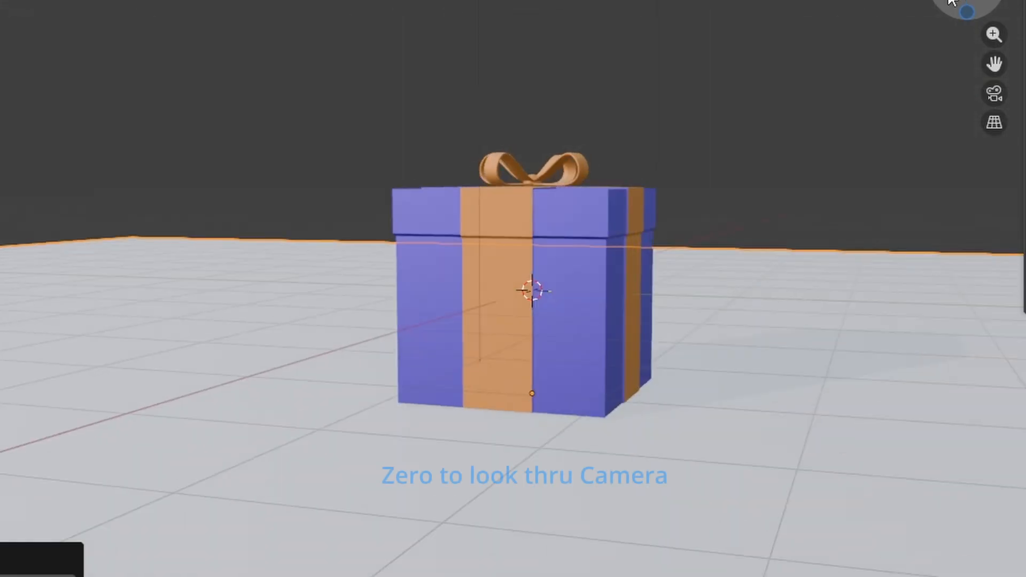
Step: Look through the camera, render a still image of the gift on the floor plane, and close the render window
key(KP_0)
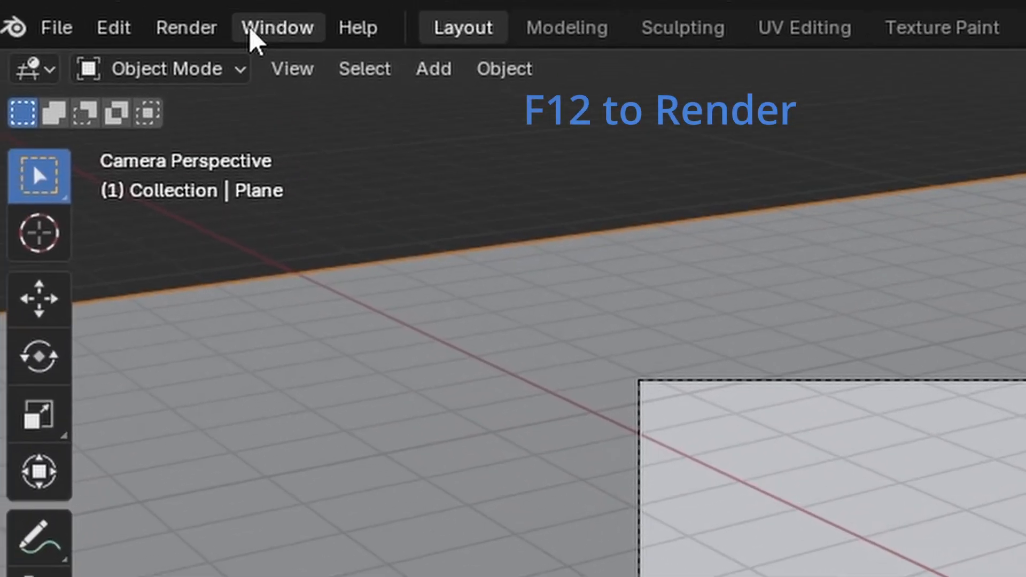
click(187, 30)
click(238, 75)
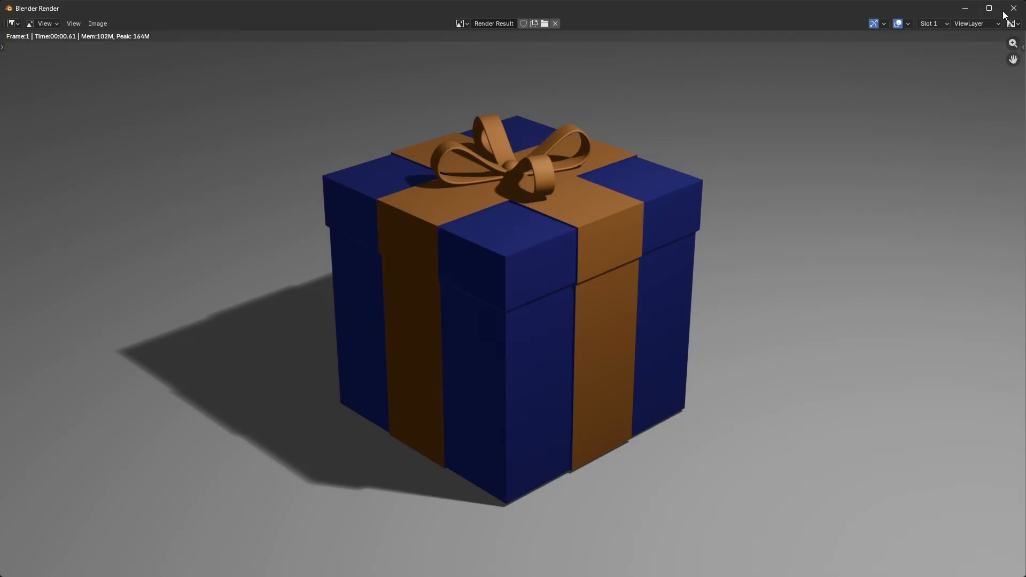
click(1013, 9)
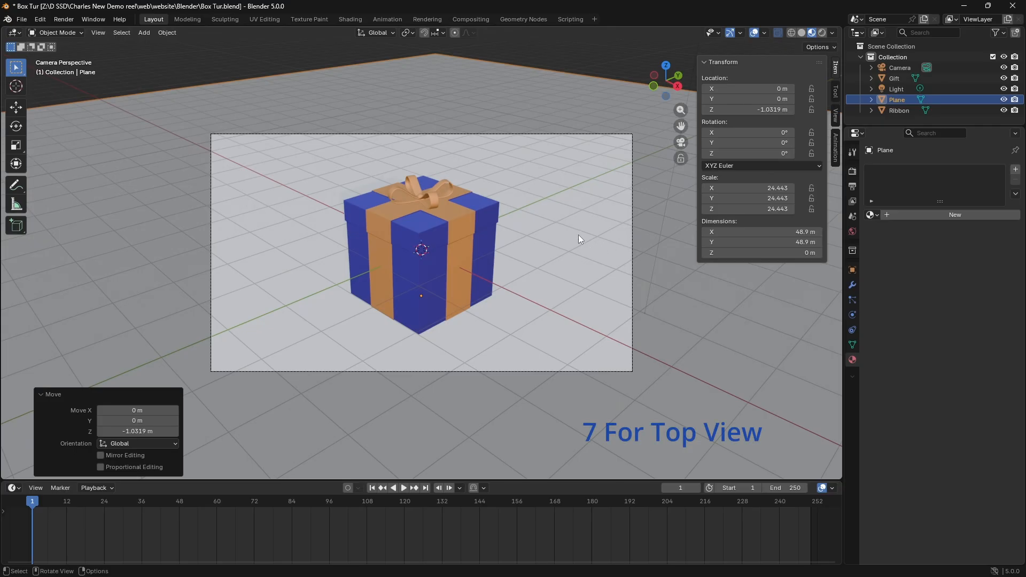
Step: Set the render engine to Cycles with GPU Compute as the device and the render Max Samples to 600
key(KP_7)
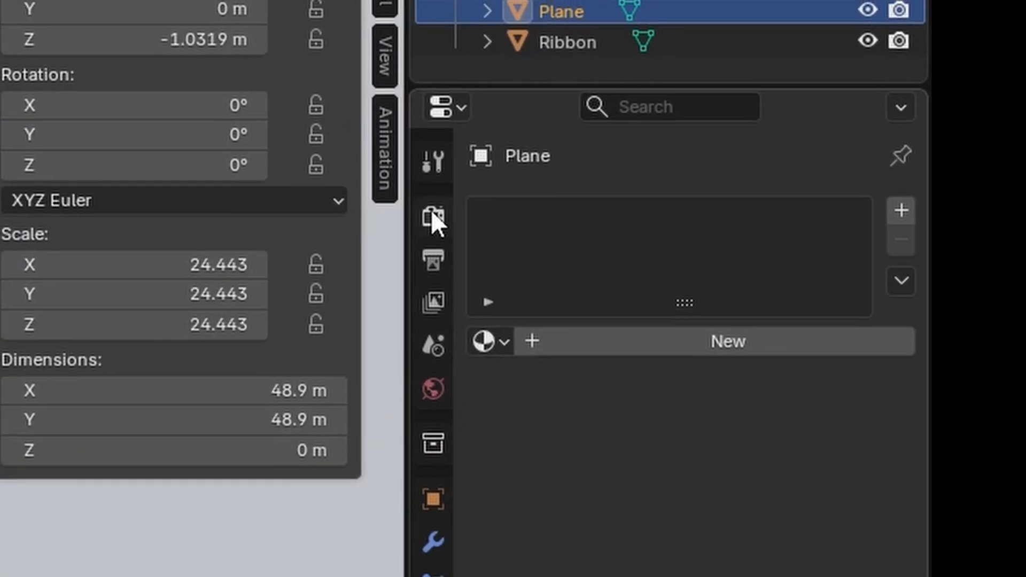
click(446, 174)
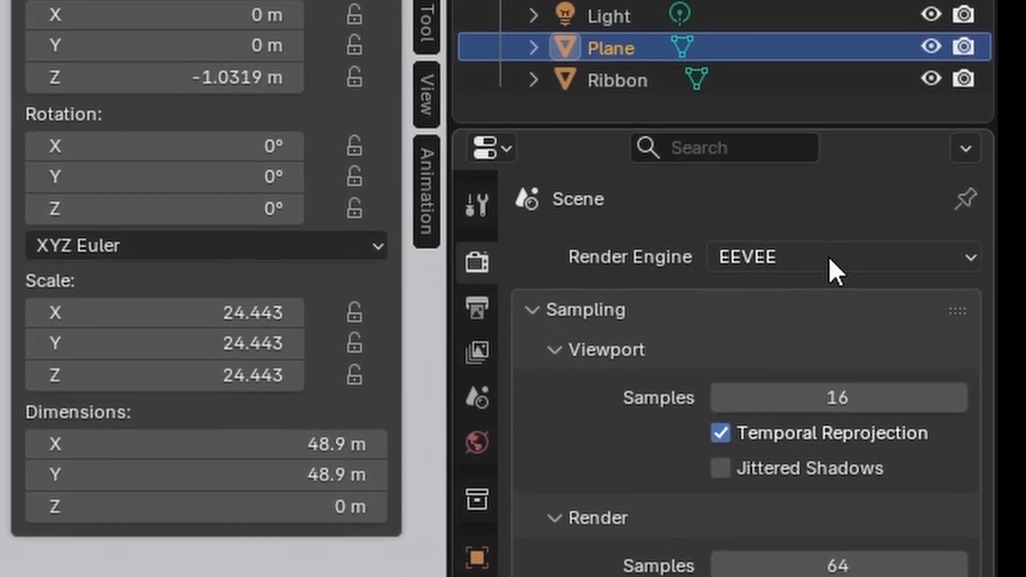
click(791, 231)
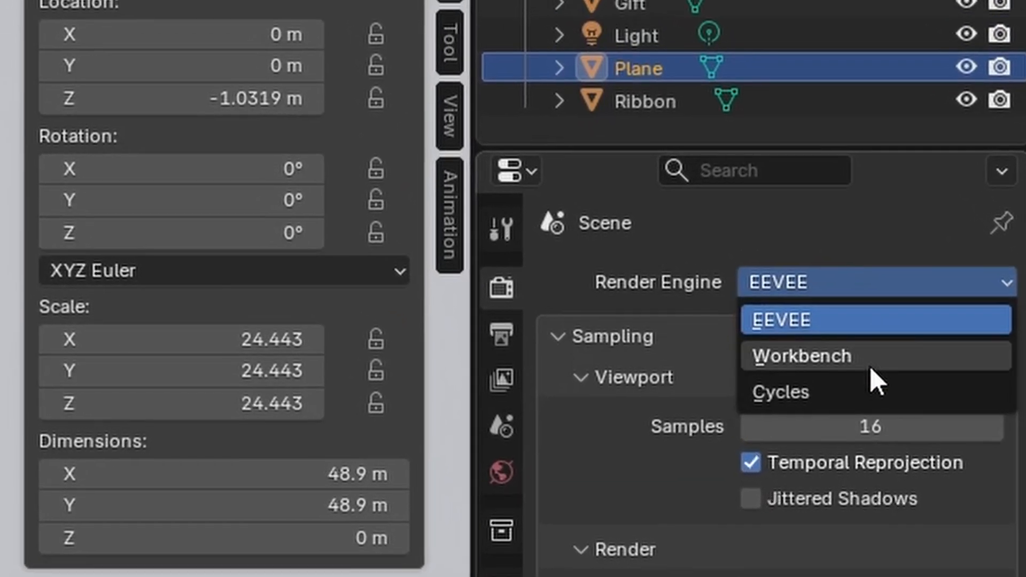
click(873, 386)
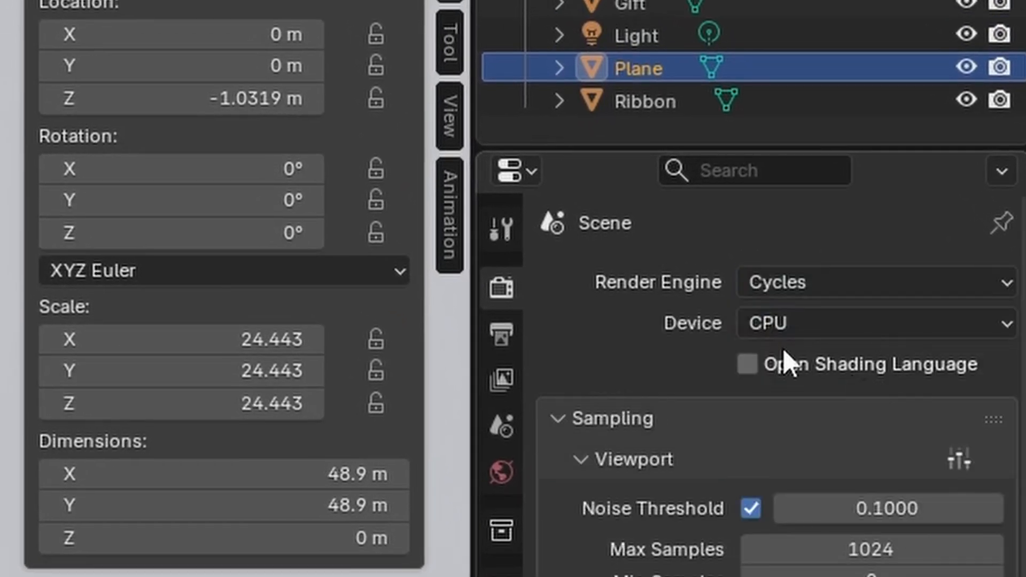
click(855, 322)
click(859, 387)
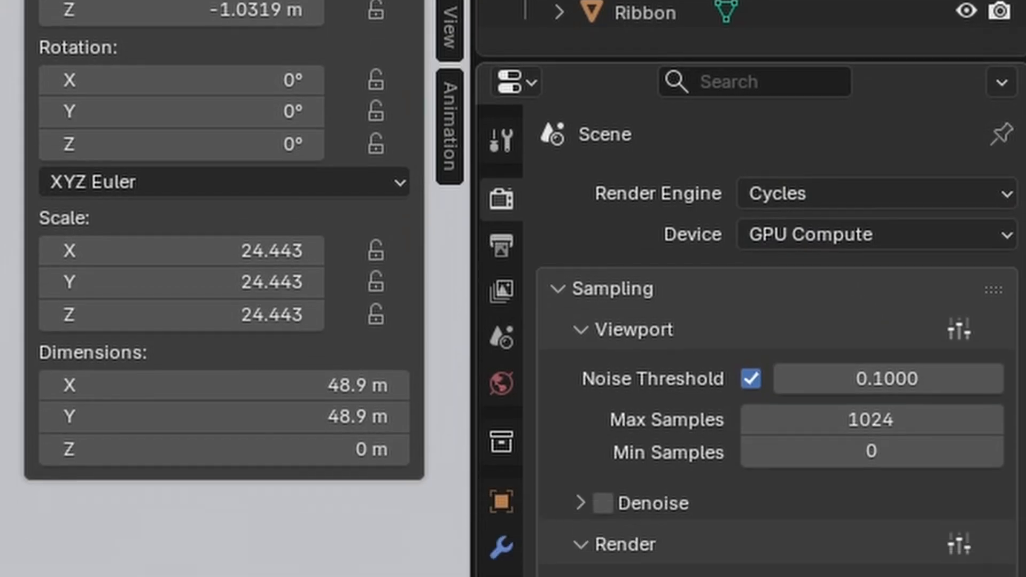
click(871, 444)
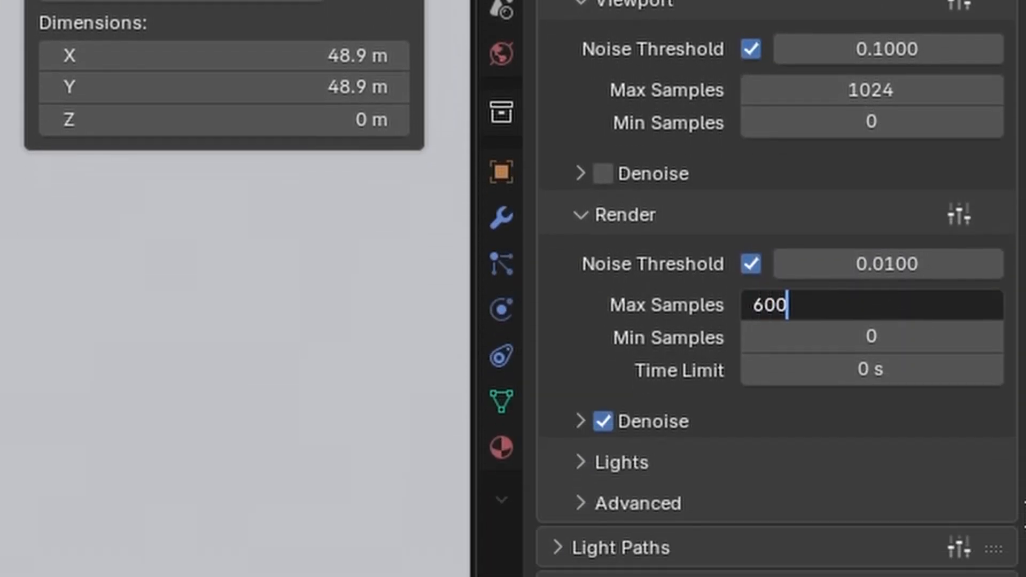
key(Return)
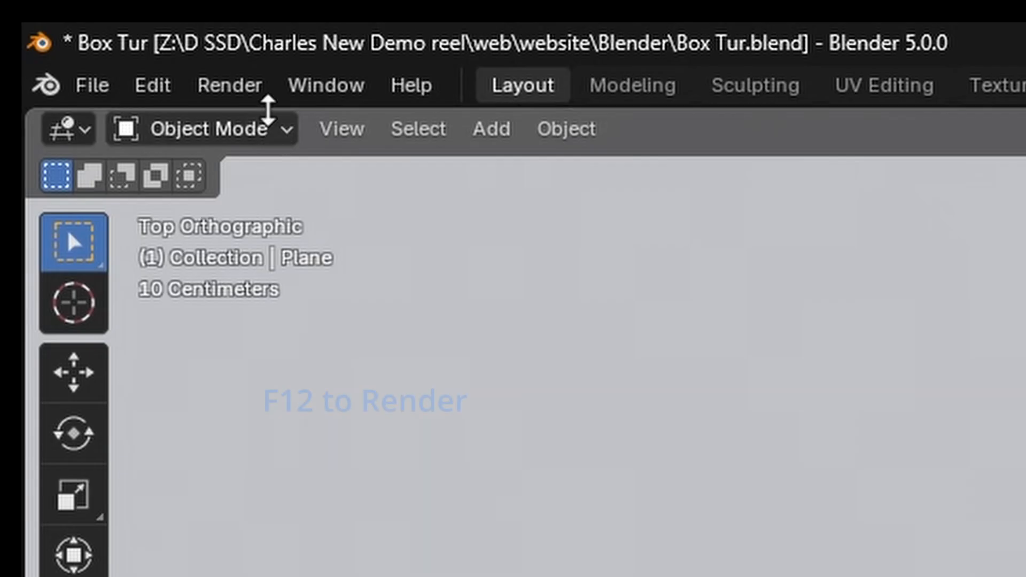
Step: Render the image with Cycles to check the gift's look, and close the render window
click(256, 86)
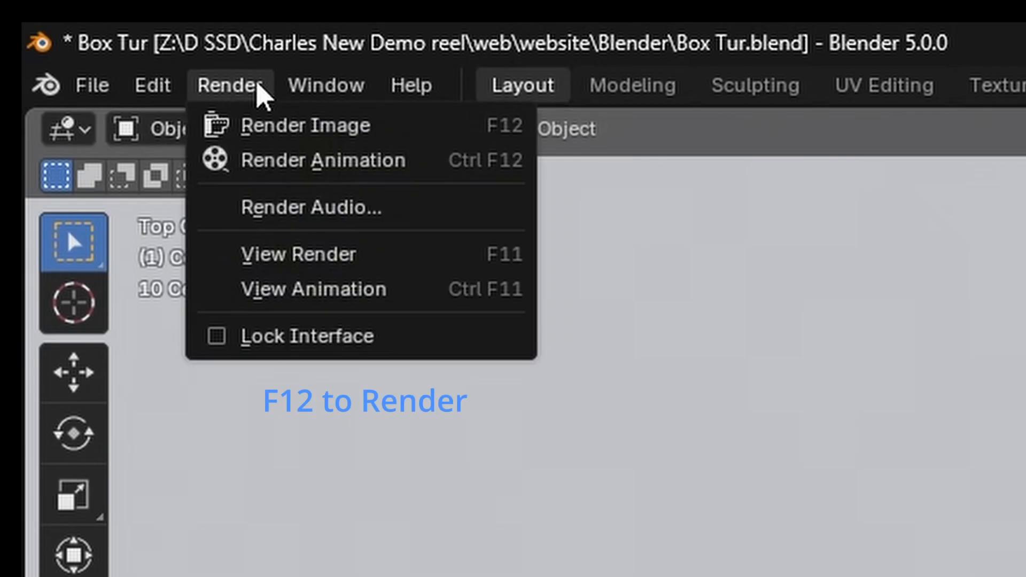
click(272, 129)
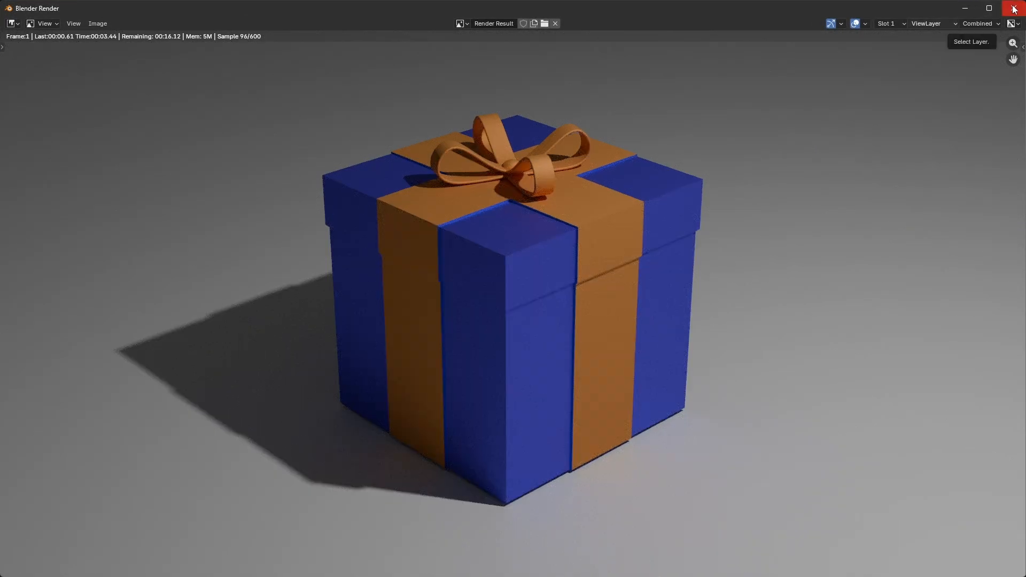
click(1014, 10)
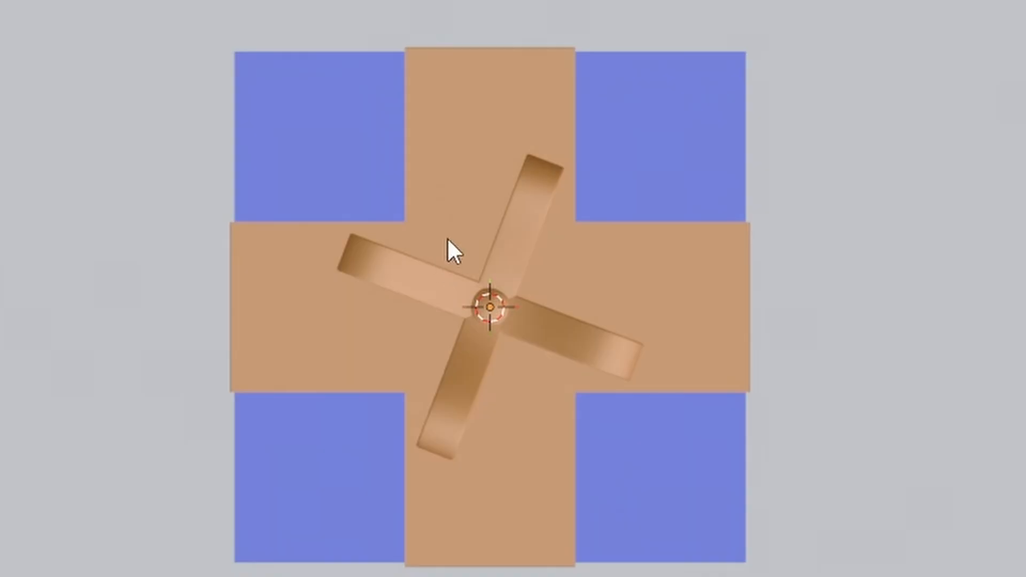
Step: Add an Area light at the center of the gift
key(shift+a)
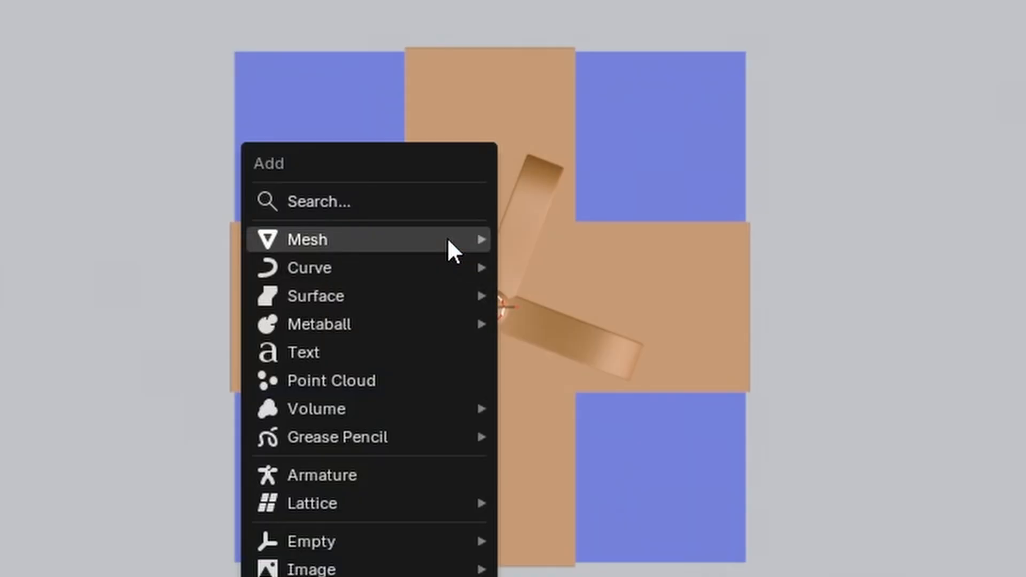
mouse_move(449, 238)
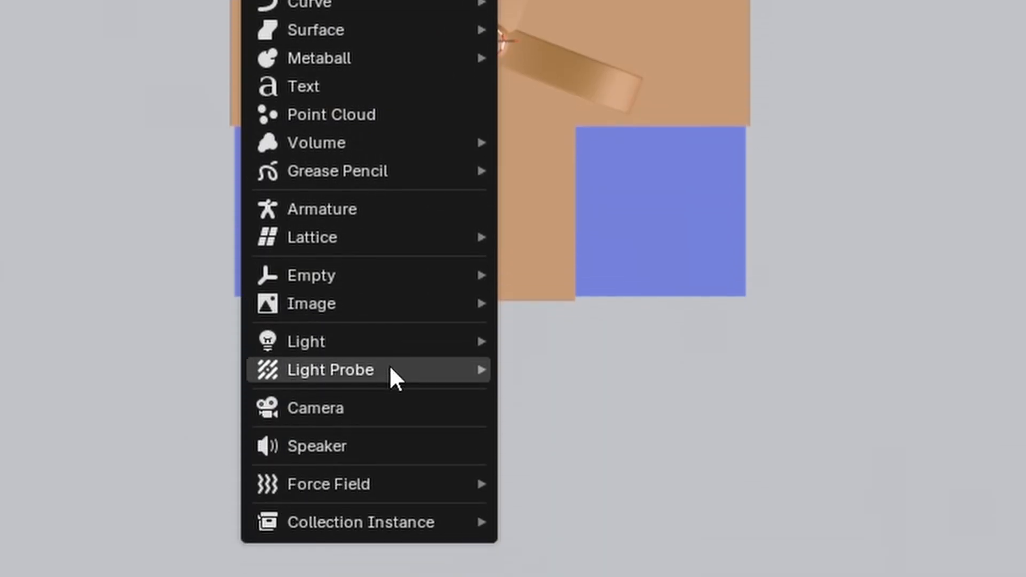
mouse_move(388, 418)
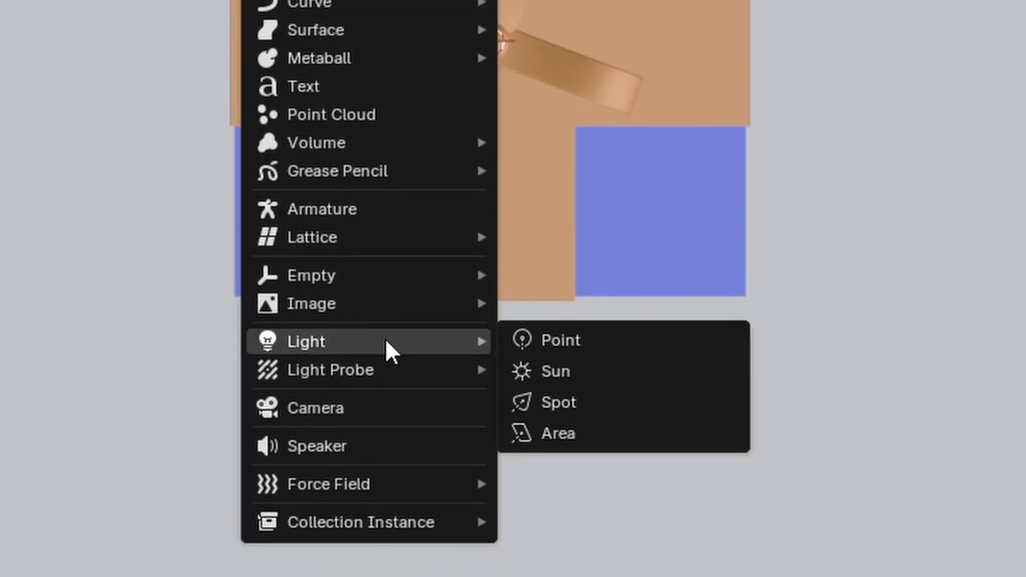
click(618, 430)
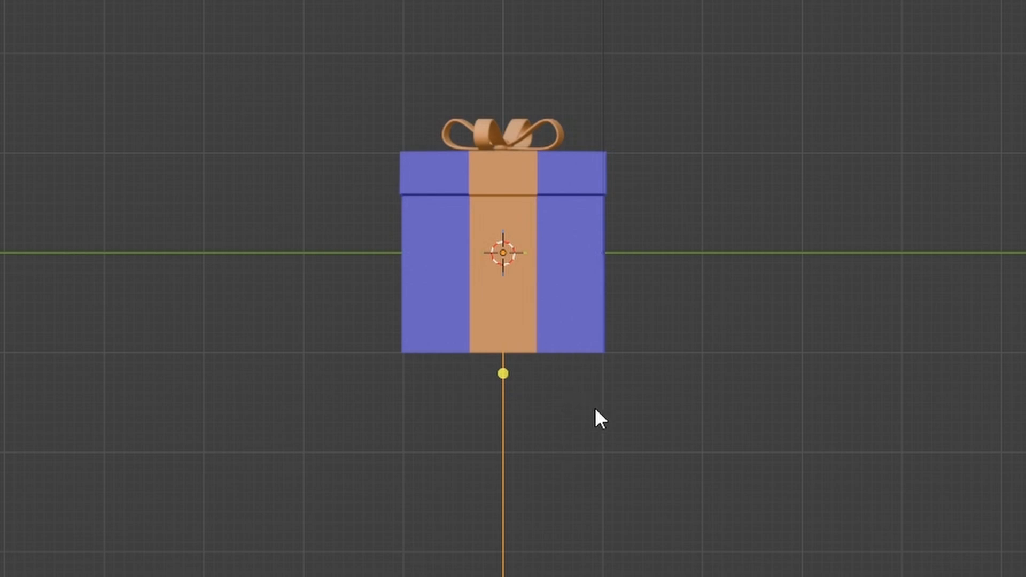
Step: Raise the area light about 3.97 m, scale it up to about 2.53, and place it at the gift's front-left
key(g)
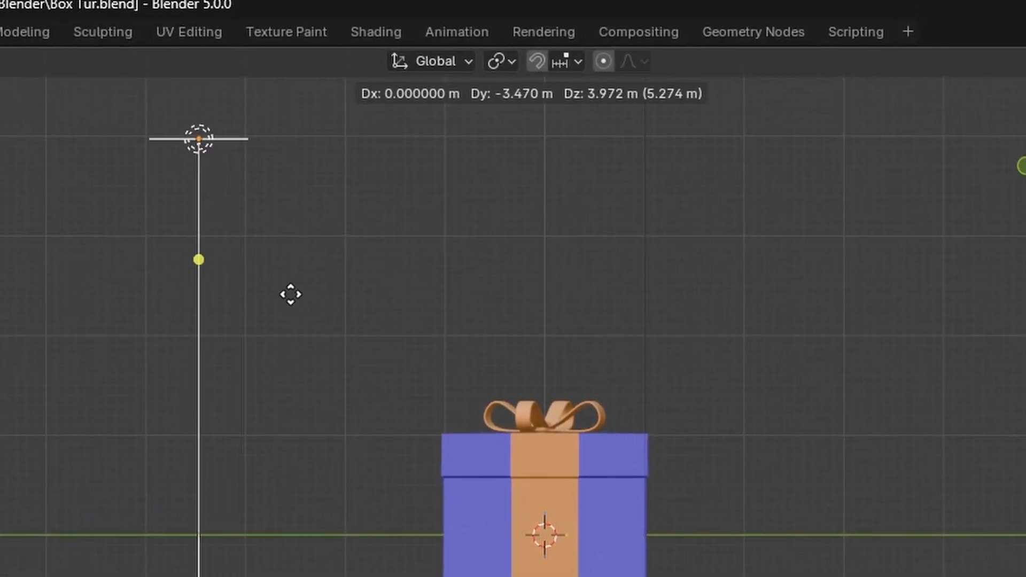
click(291, 295)
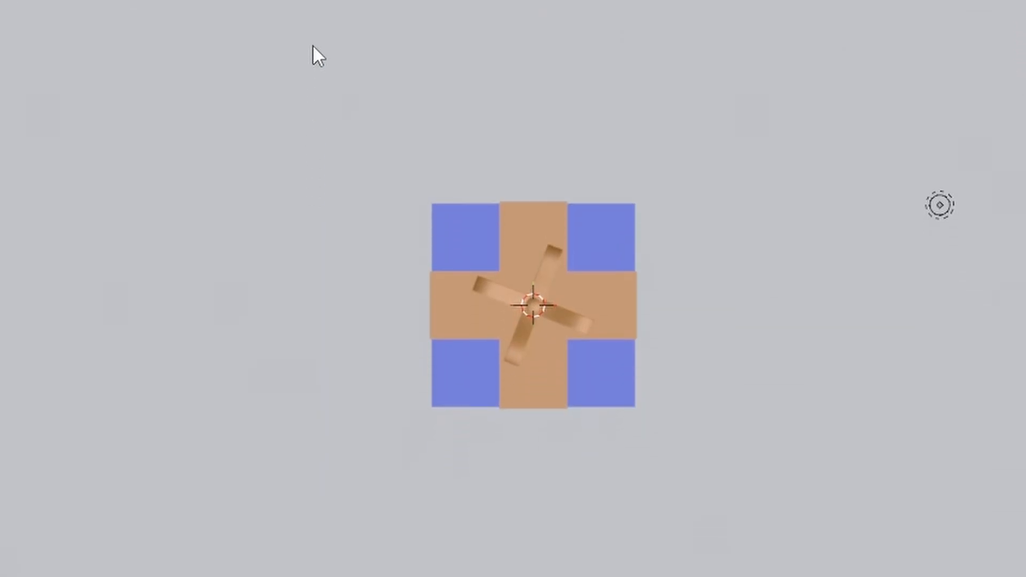
key(s)
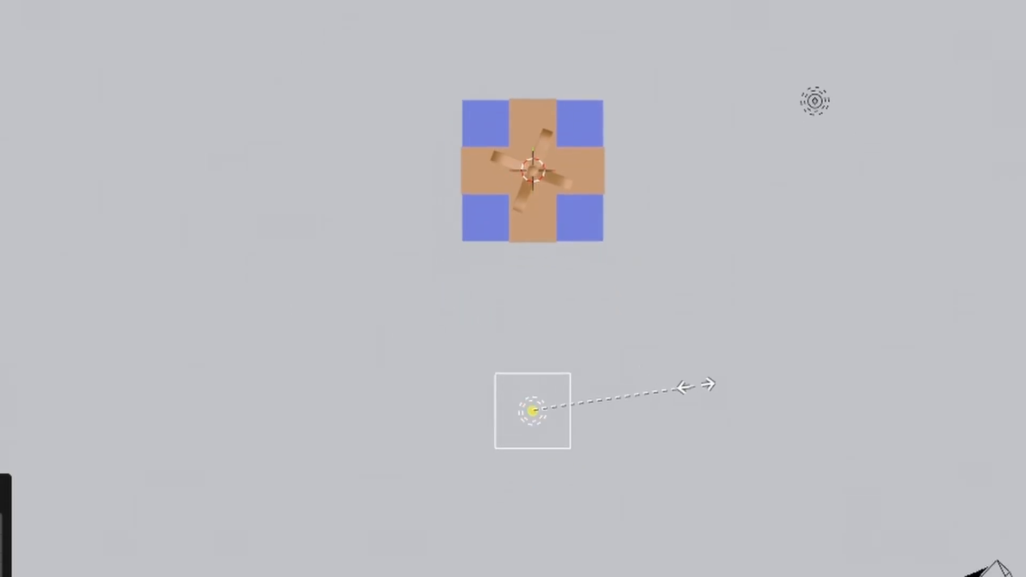
click(913, 311)
key(g)
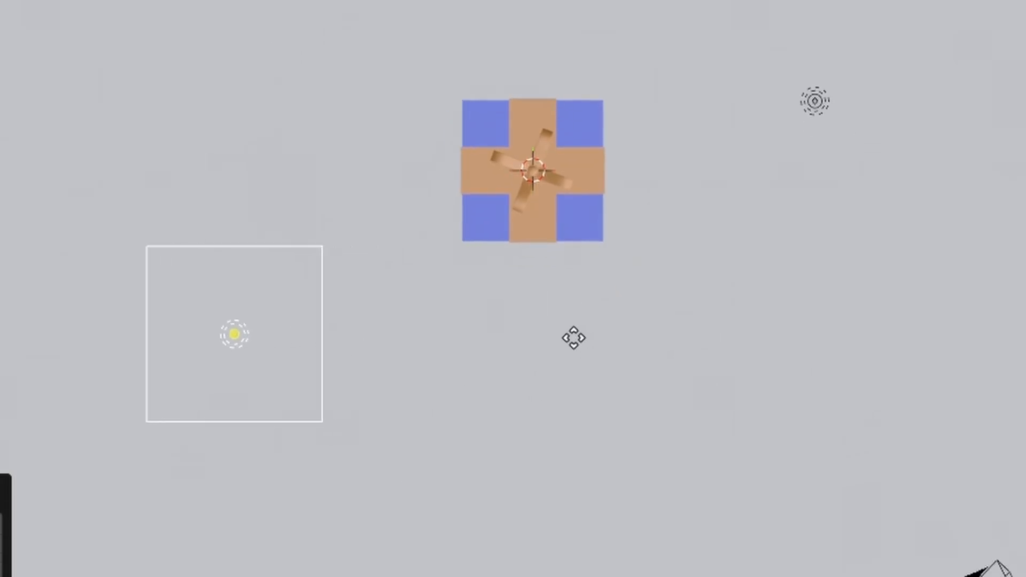
click(485, 349)
Step: Aim the area light at the gift by tilting it about 30° in the side view and rotating it in the front view
key(KP_3)
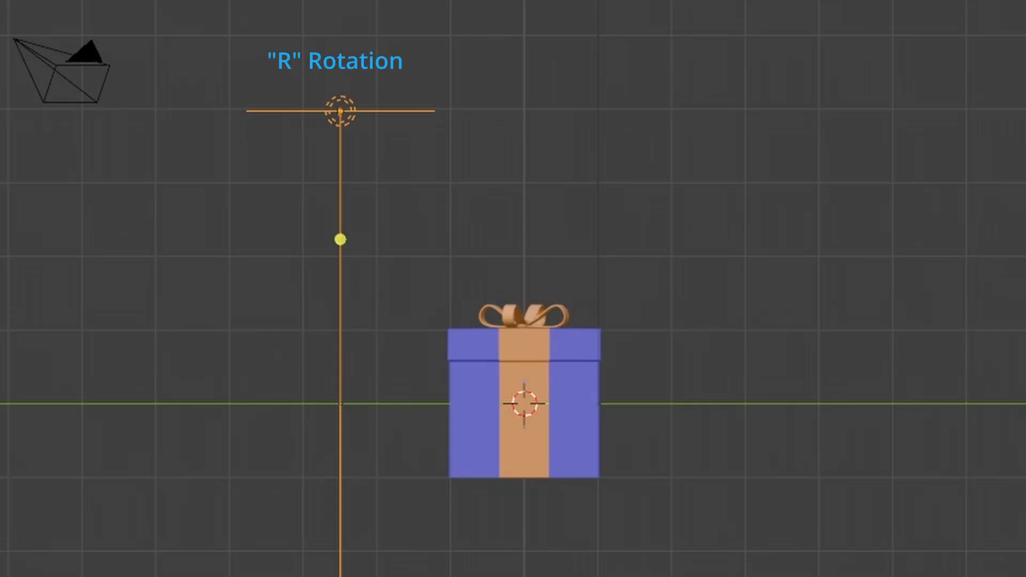
key(r)
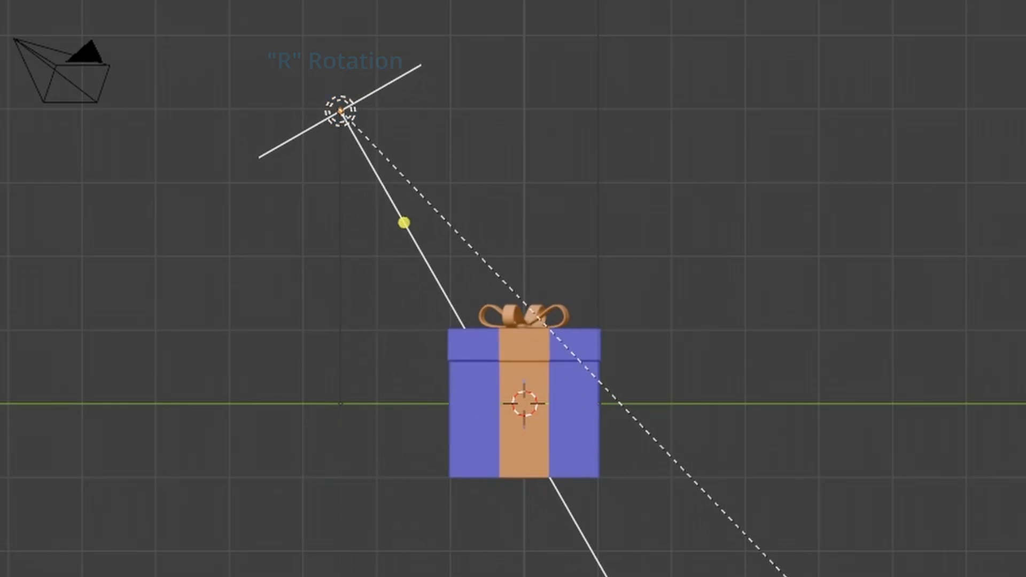
key(Return)
key(KP_1)
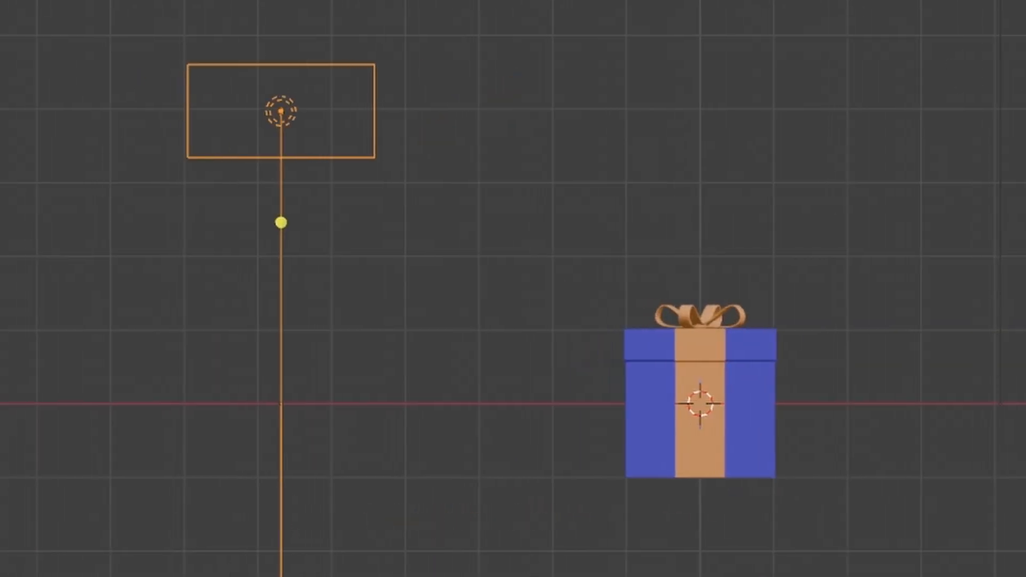
key(r)
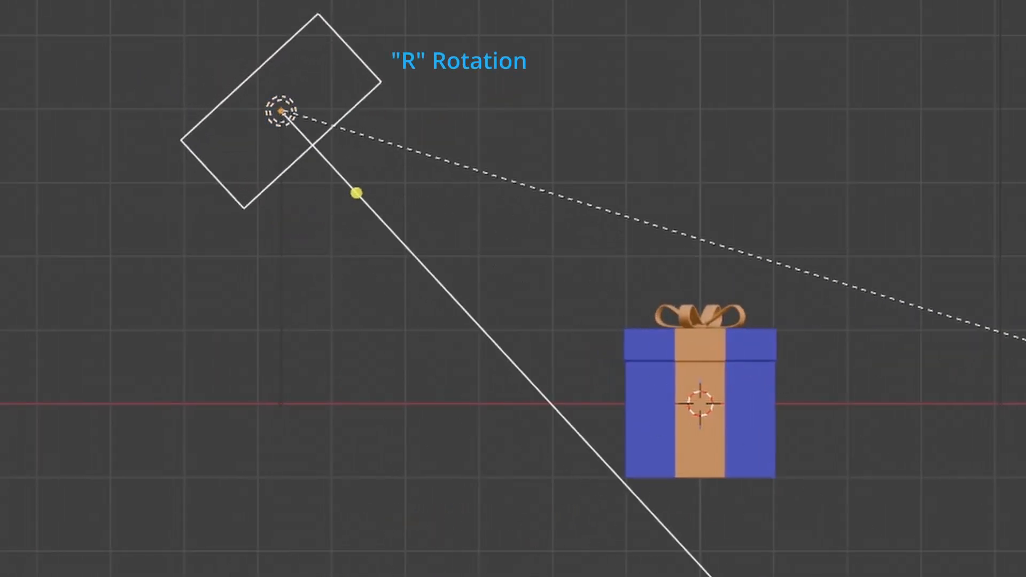
key(Return)
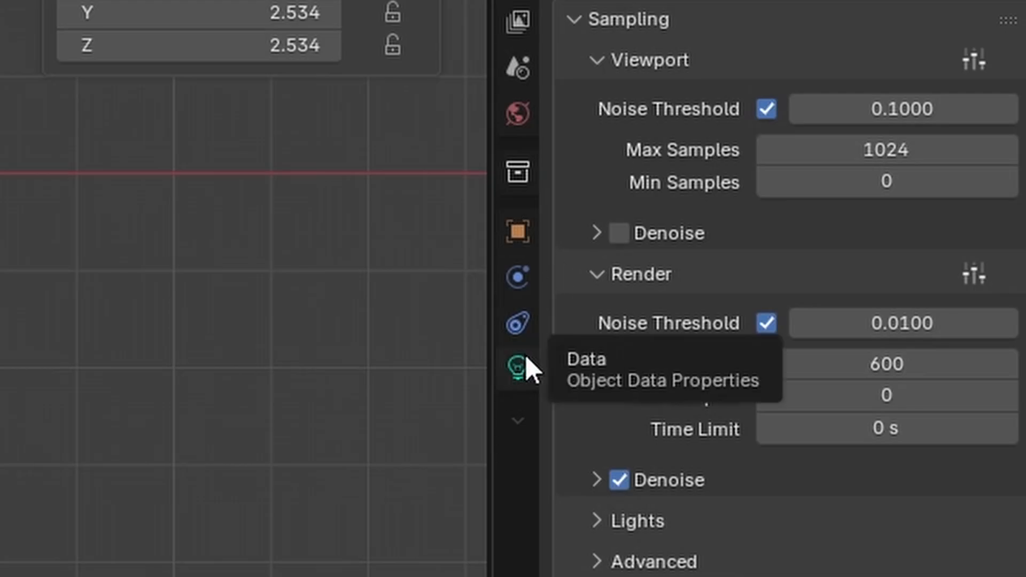
Step: Set the area light's Power to 2000
click(518, 367)
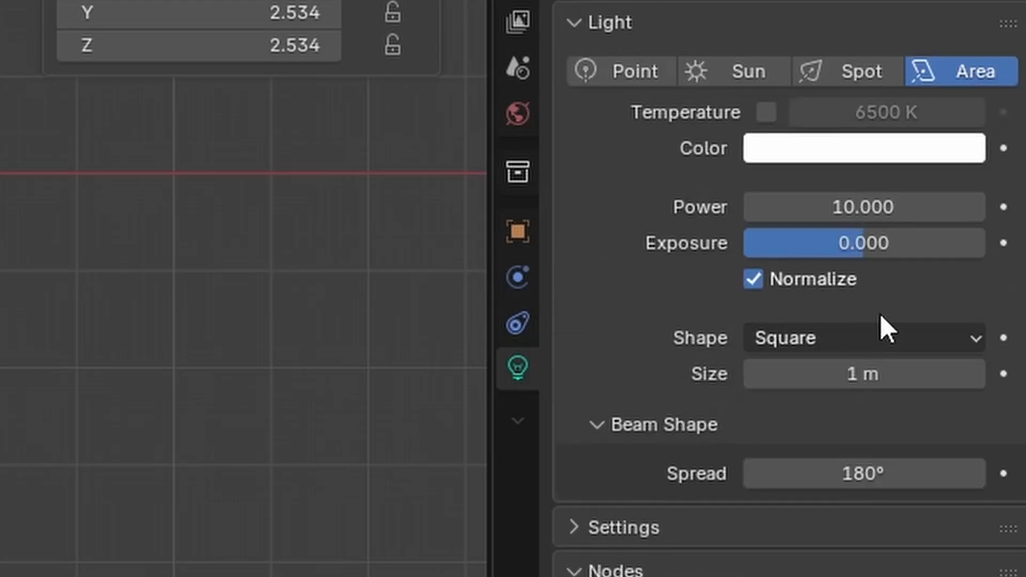
click(882, 207)
text(2)
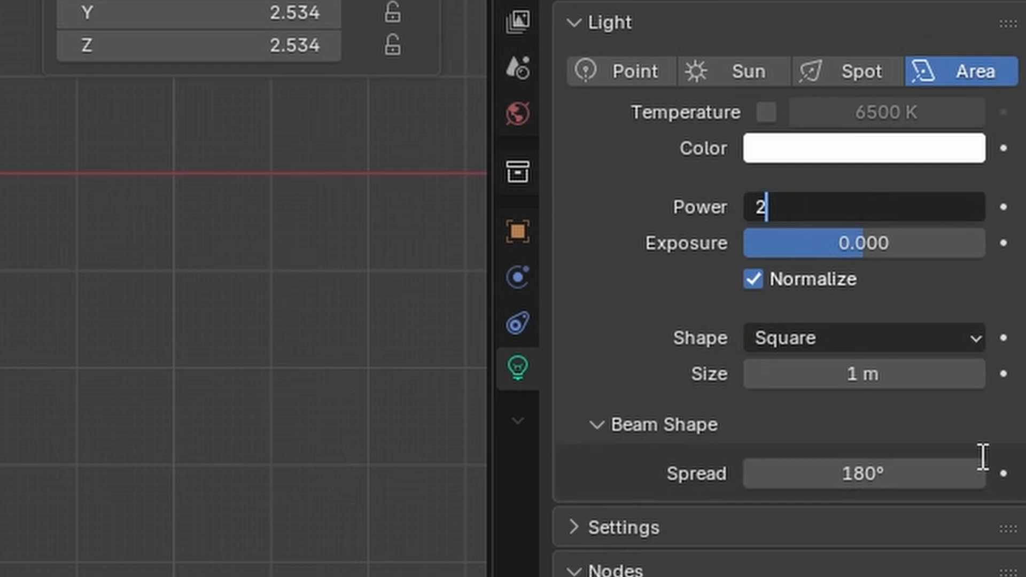
text(000)
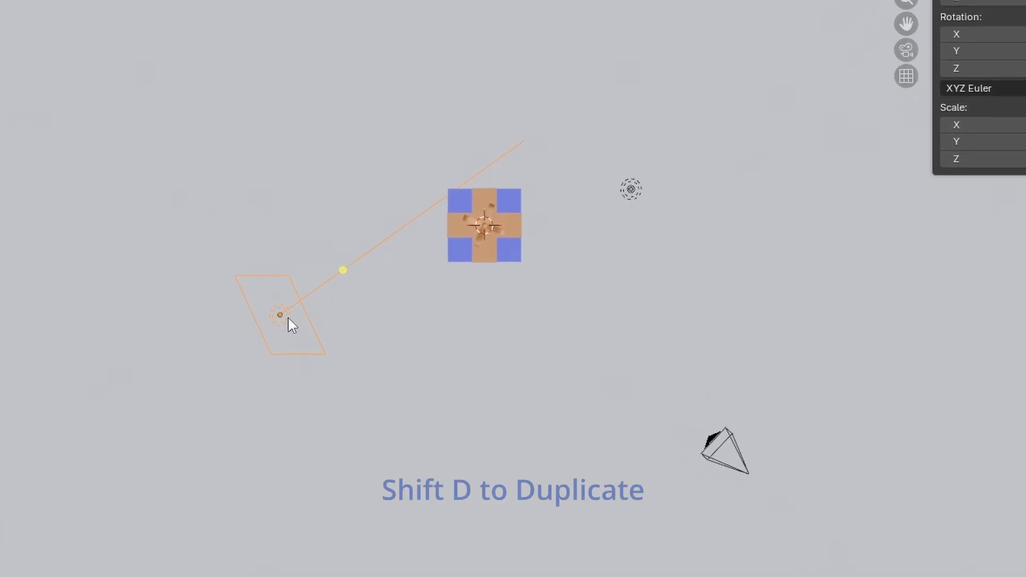
Step: Duplicate the area light to the gift's front-right and rotate the copy 113° so it points at the gift
key(shift+d)
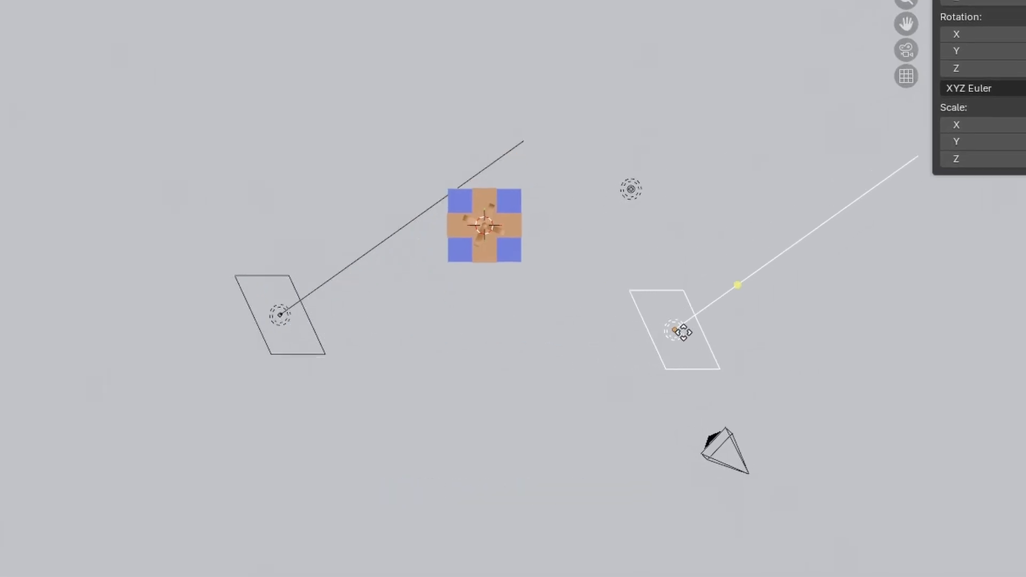
click(693, 333)
key(r)
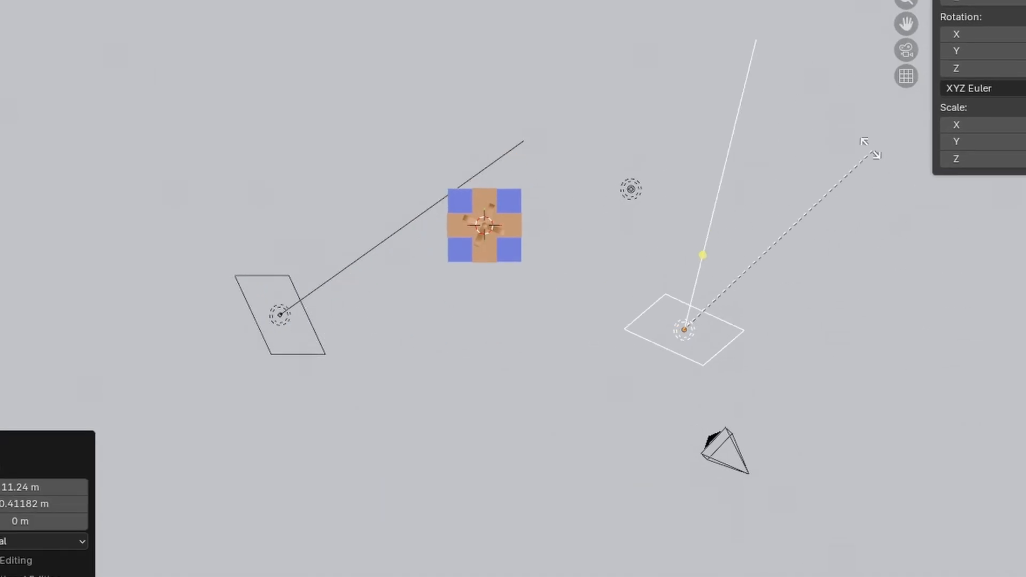
click(558, 60)
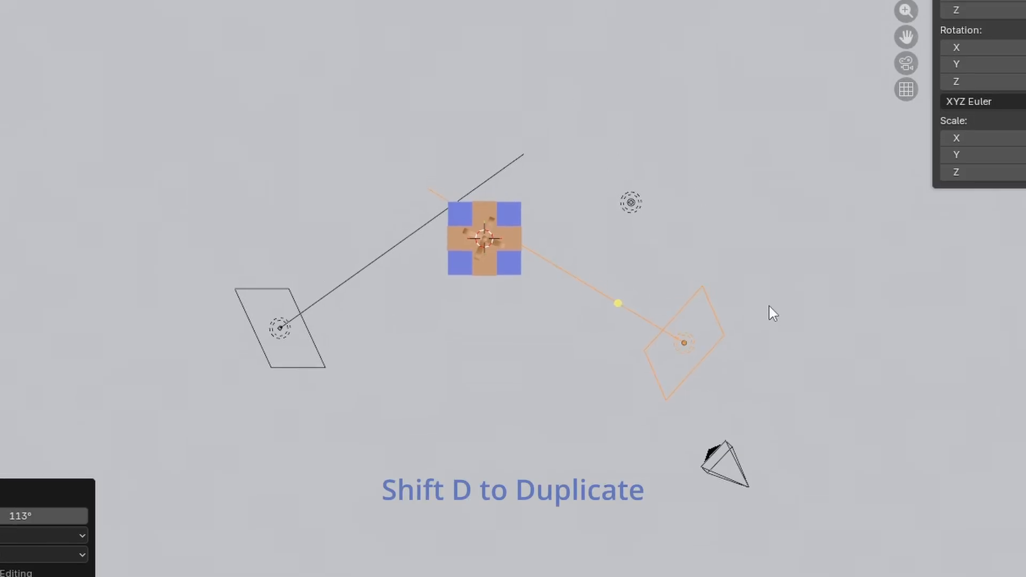
Step: Place another copy of the area light at the gift's back-right, aimed at the gift, and render the image
key(shift+d)
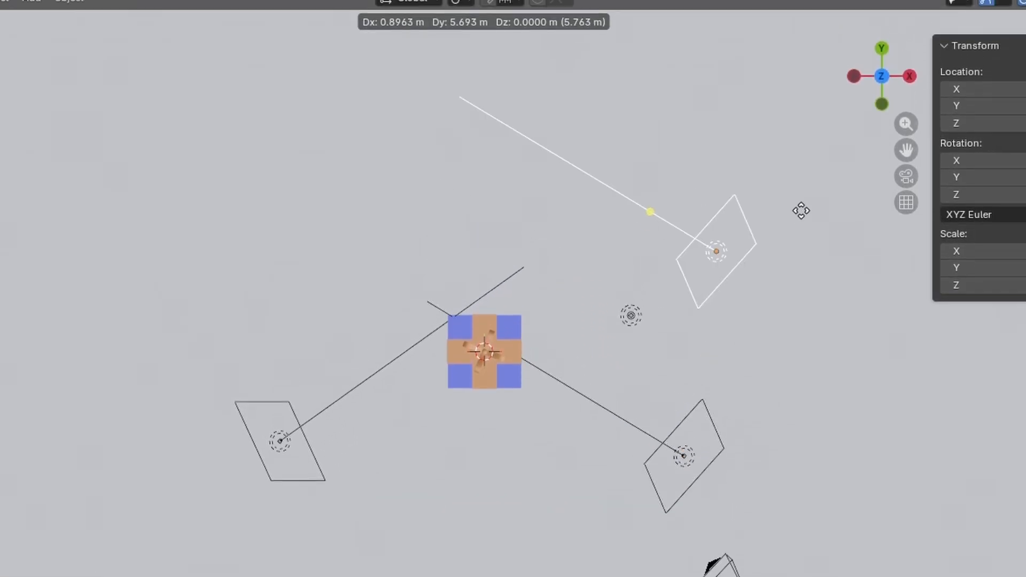
click(795, 136)
key(r)
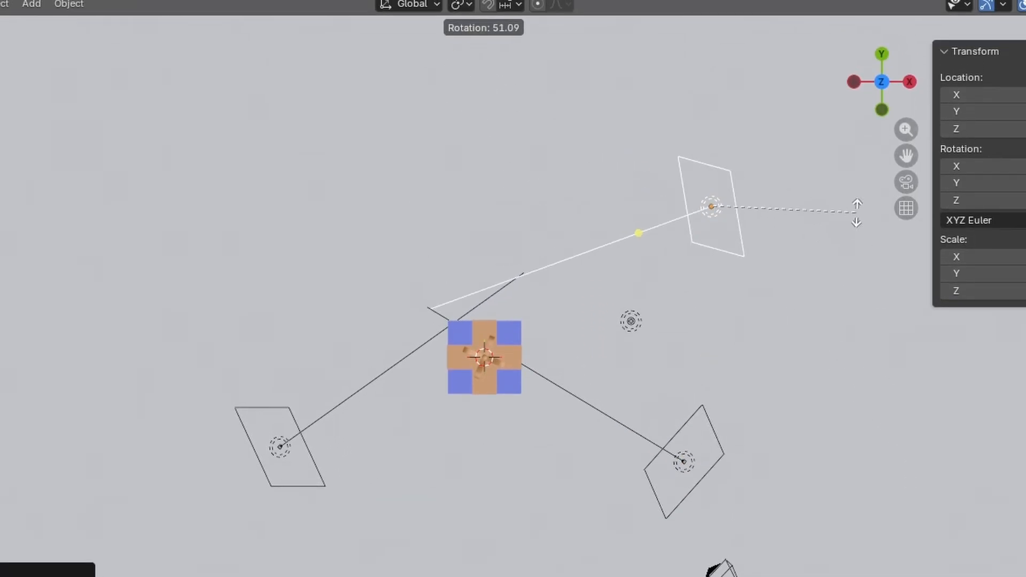
click(852, 184)
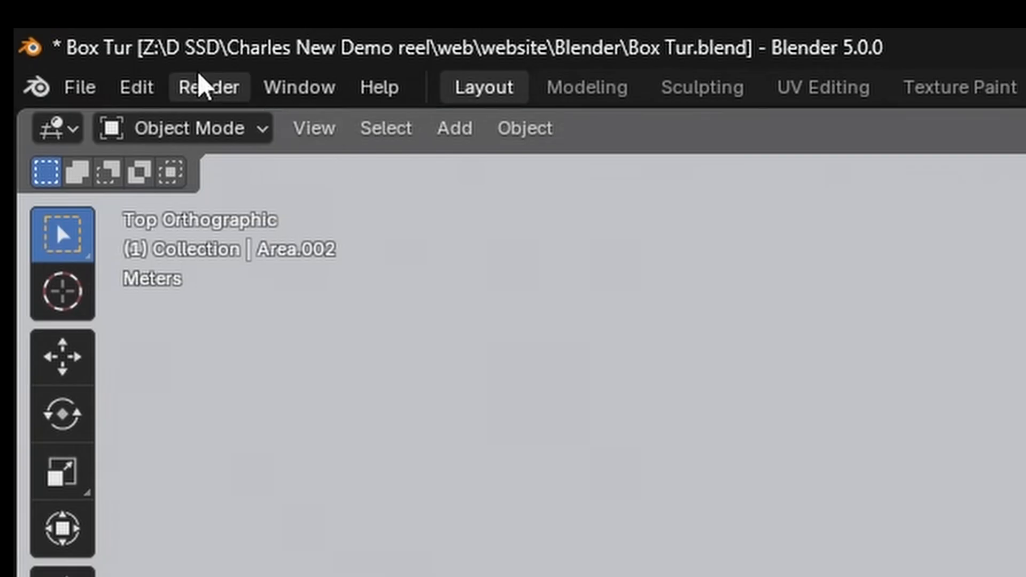
click(199, 82)
click(251, 128)
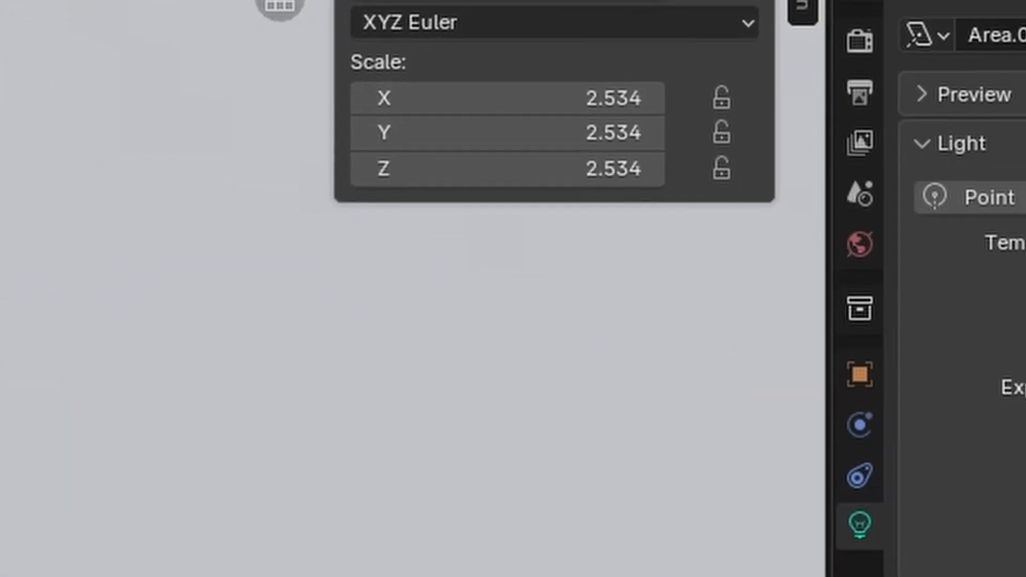
Step: Set the Power of all three area lights to 1000 and render the image again to check the lighting
click(844, 236)
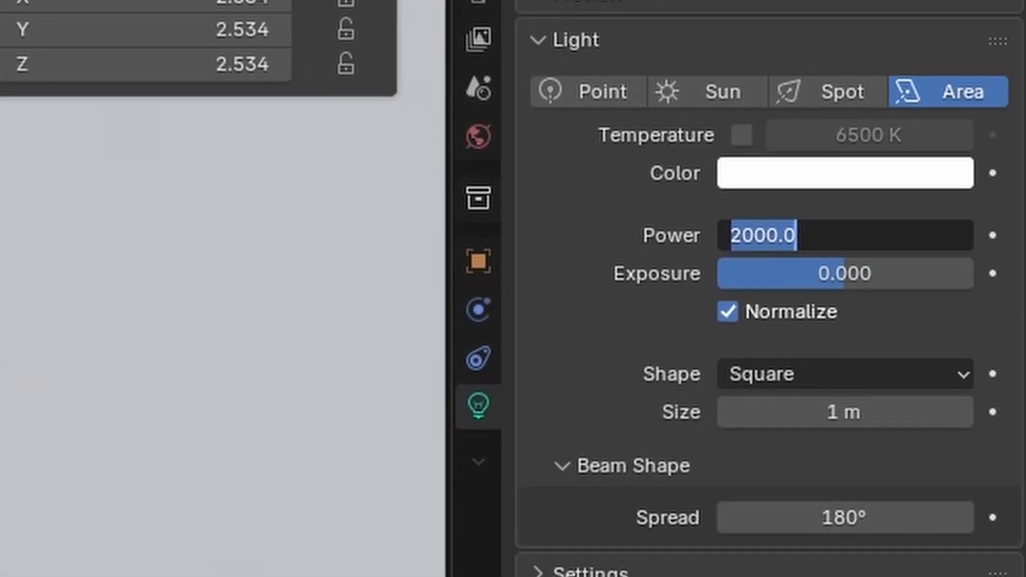
text(10)
key(Return)
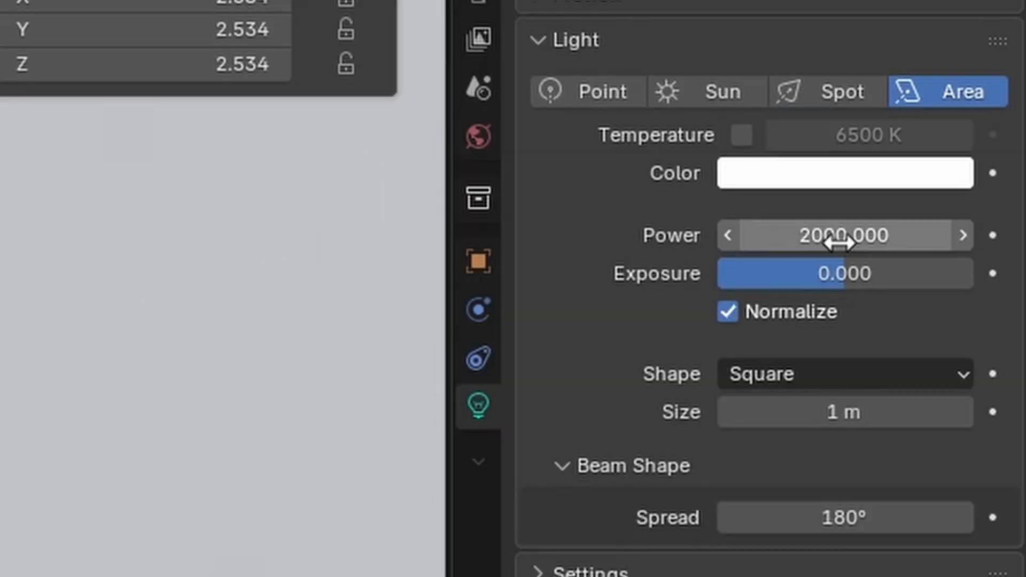
click(839, 235)
text(1000)
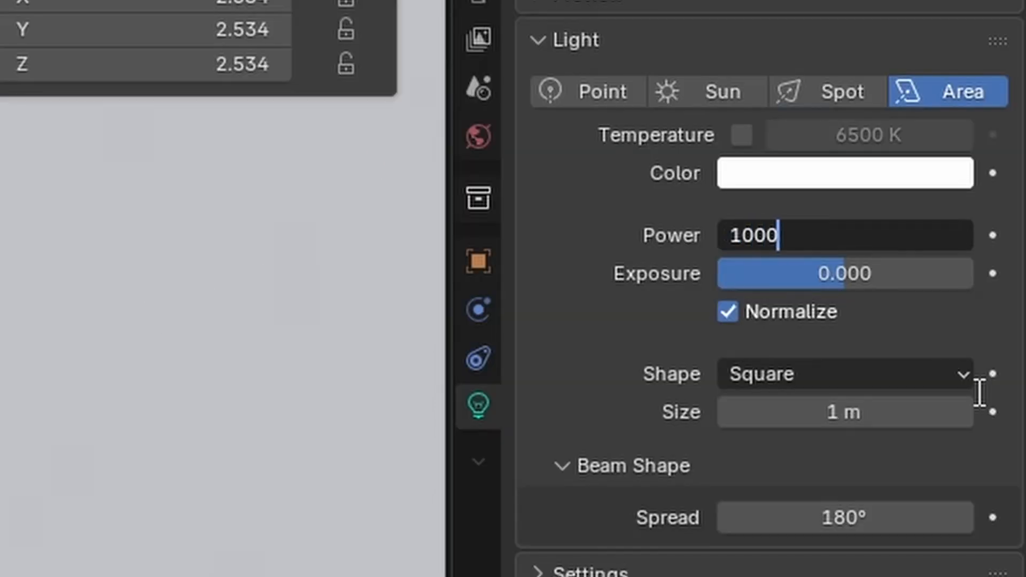
key(Return)
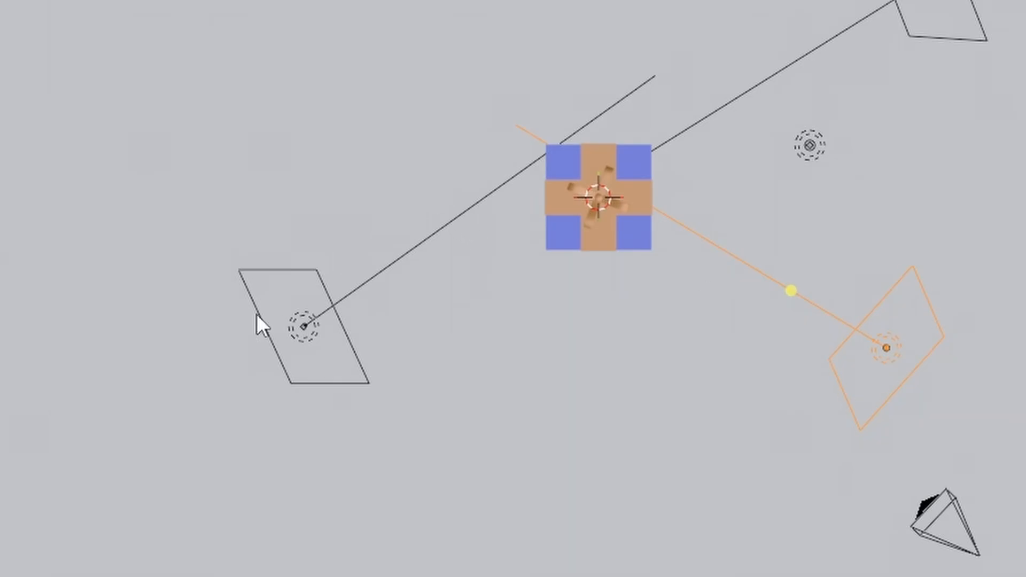
click(309, 324)
click(843, 234)
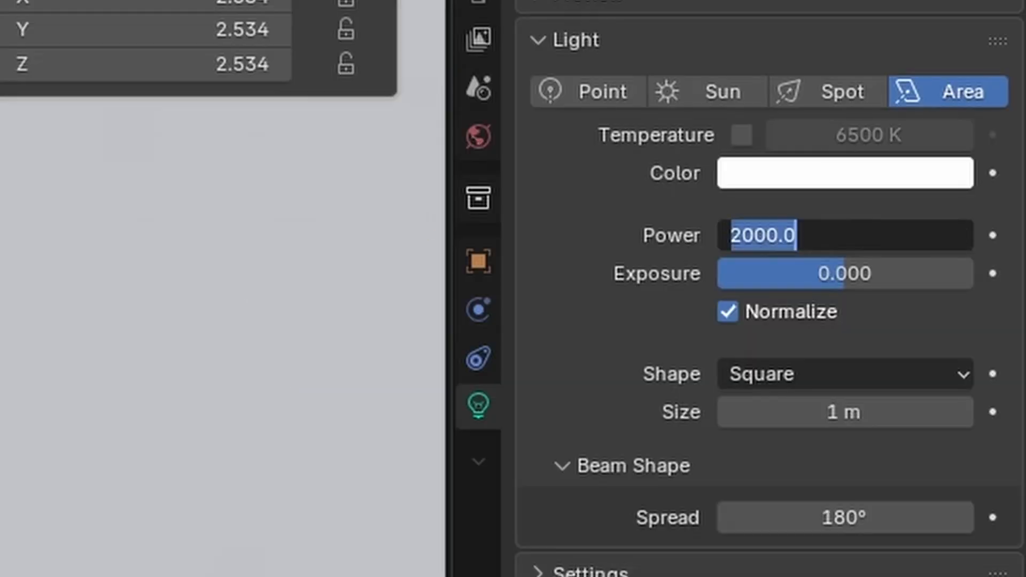
text(1000)
key(Return)
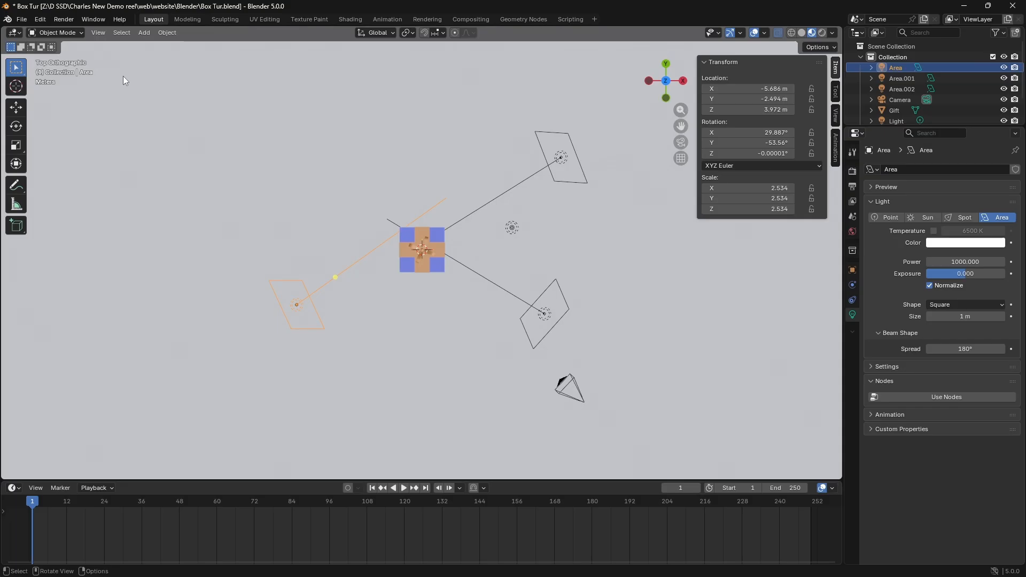
click(64, 19)
click(75, 30)
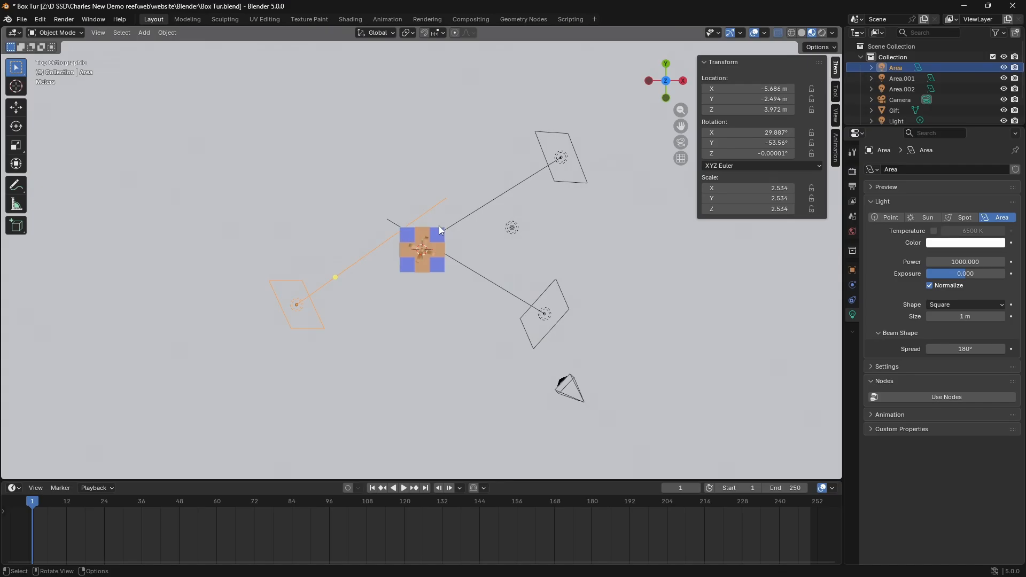
Step: Select the gift box in the front view and enter Edit Mode on its mesh
key(KP_1)
scroll(438, 226, up, 5)
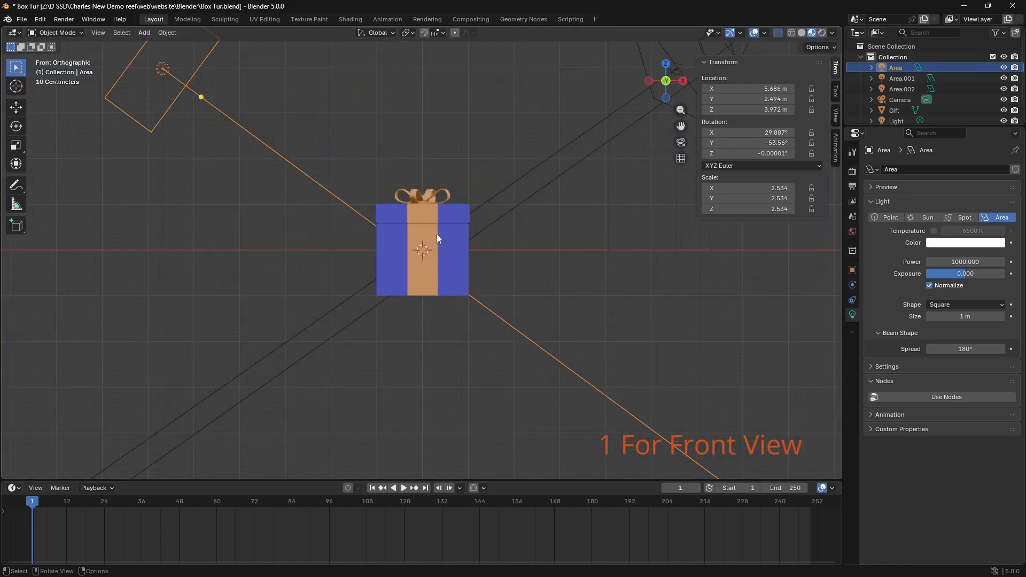
click(436, 234)
scroll(496, 245, up, 3)
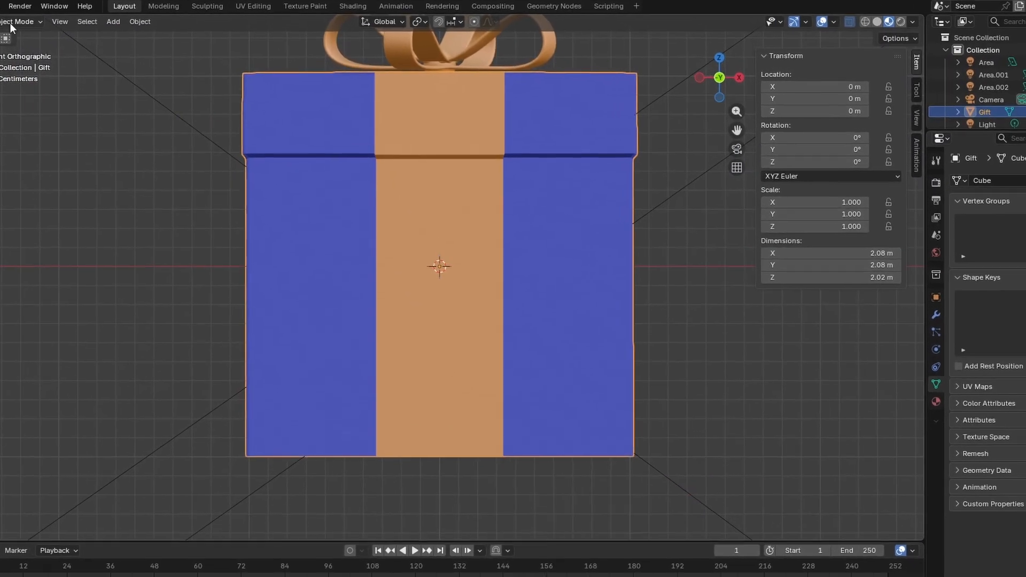
click(56, 32)
key(Tab)
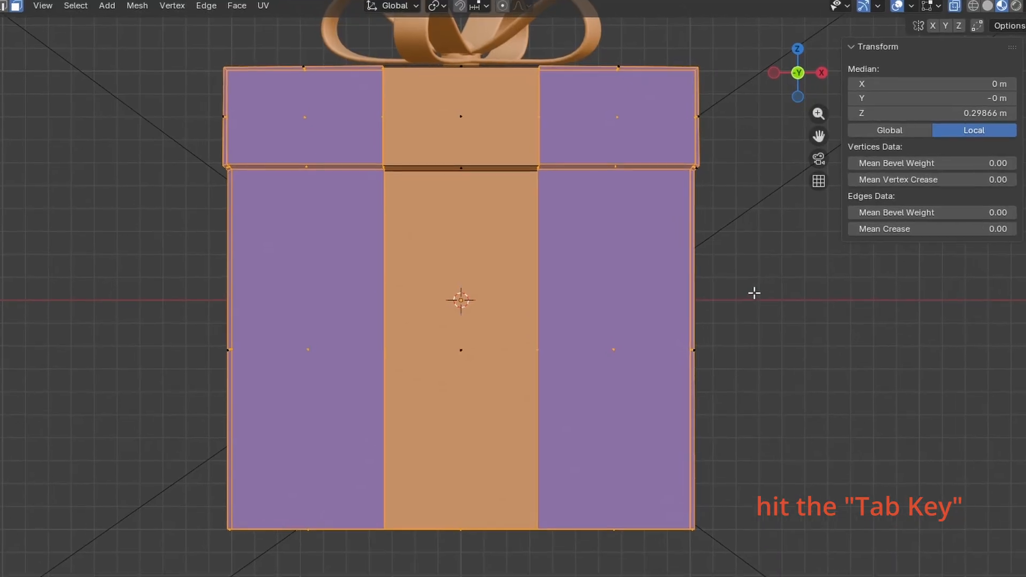
Step: Select the narrow side faces along the left ribbon band's edge at the front corner, on lid and box, and assign them the Ribbon material
drag(817, 72, 799, 51)
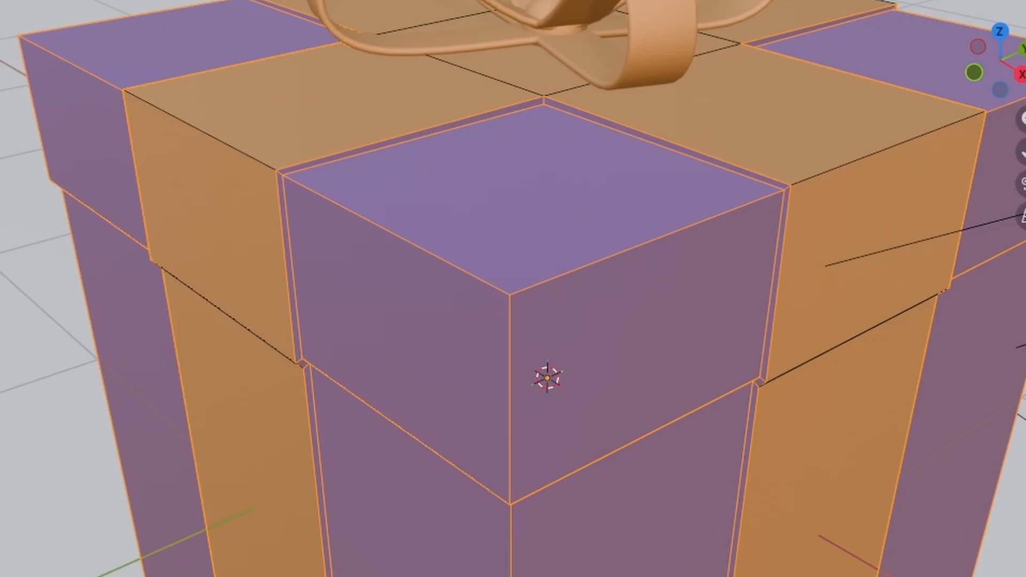
click(402, 68)
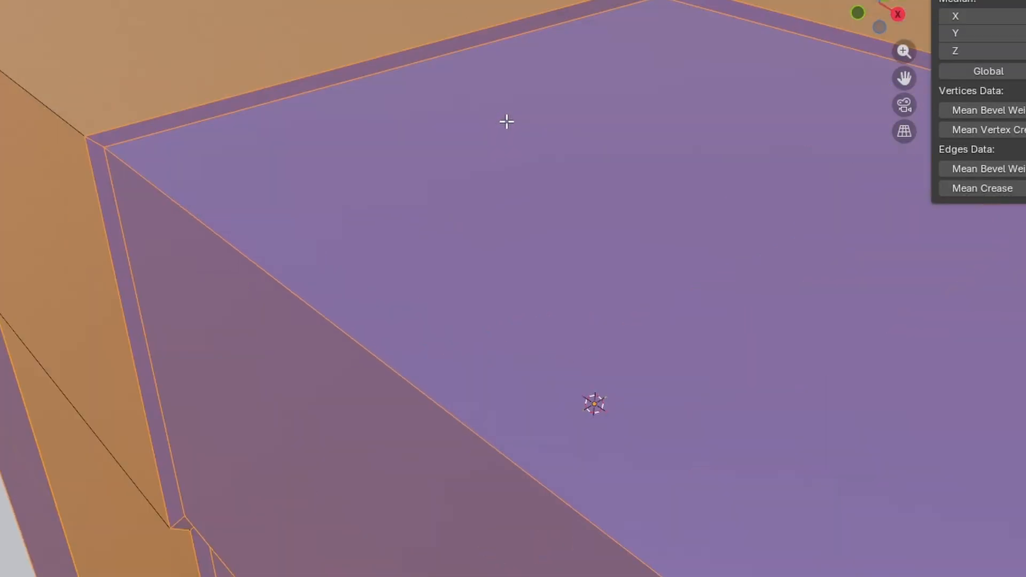
scroll(507, 122, down, 3)
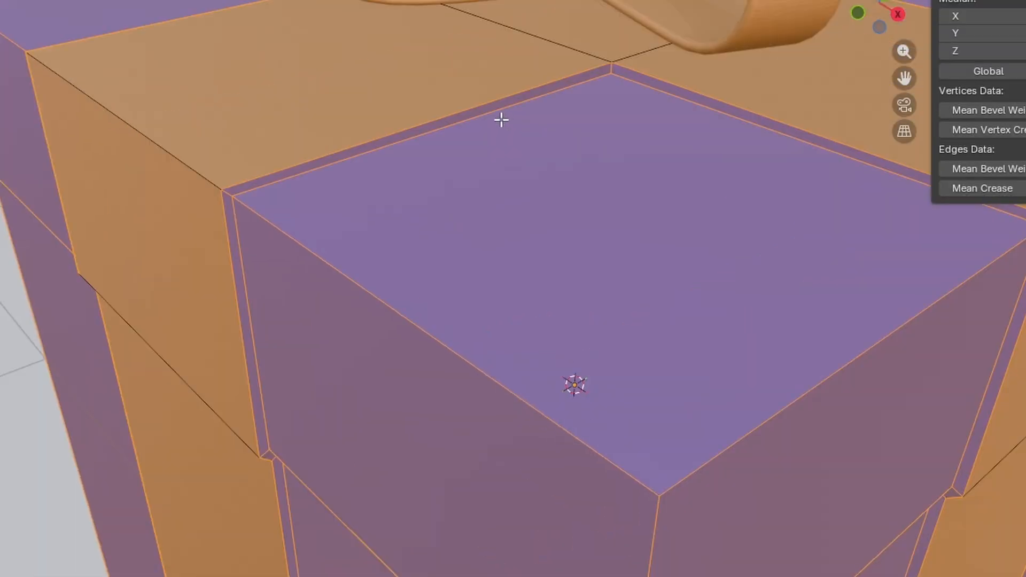
shift+click(413, 131)
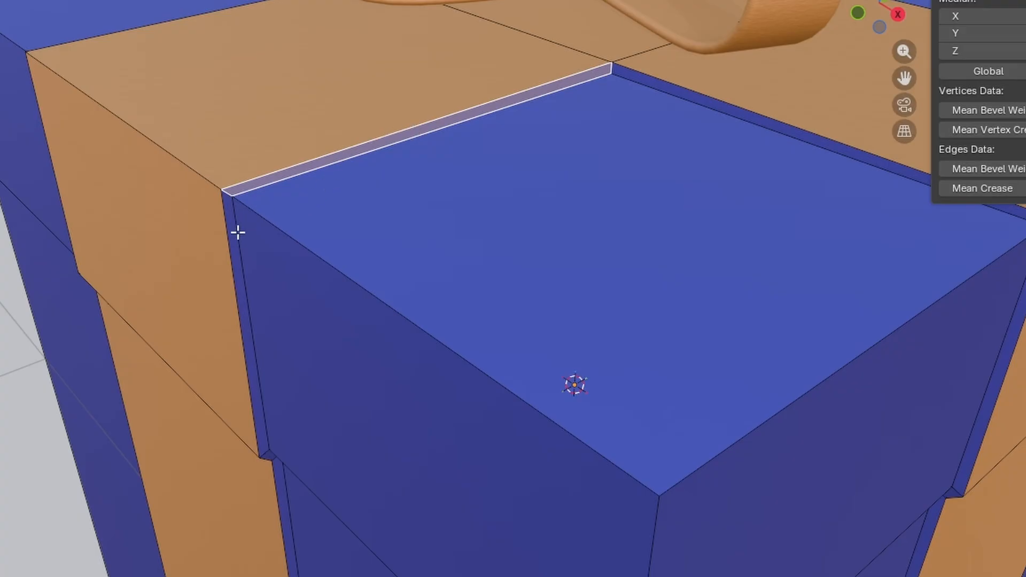
shift+click(234, 249)
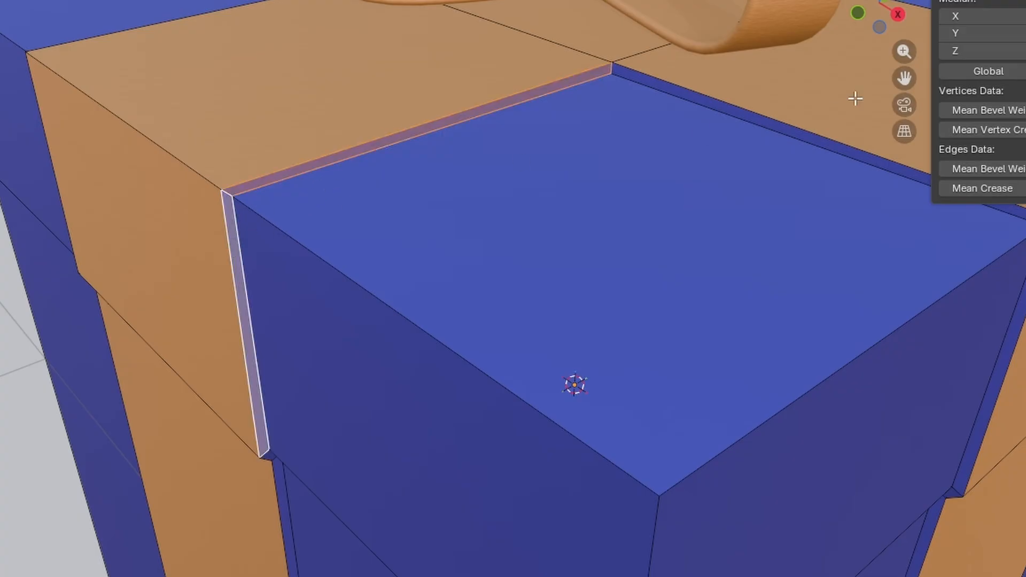
drag(906, 78, 904, 79)
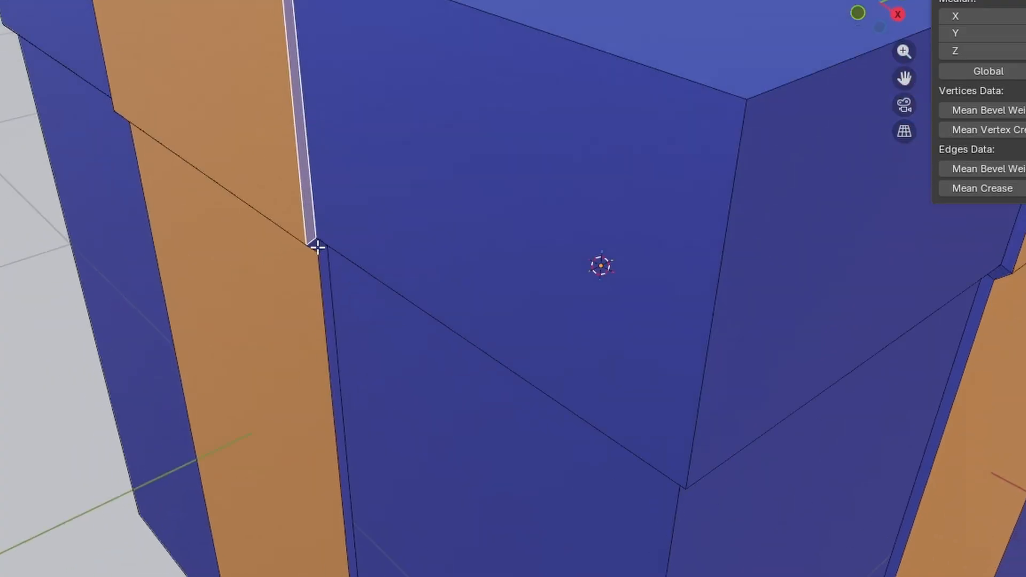
shift+click(317, 247)
shift+click(326, 275)
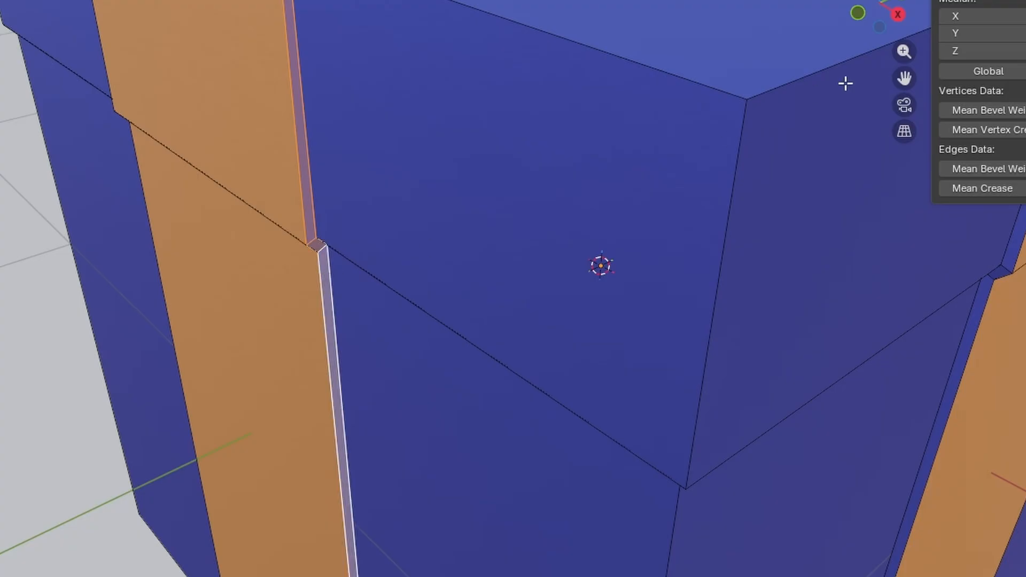
scroll(810, 81, down, 5)
scroll(563, 104, up, 2)
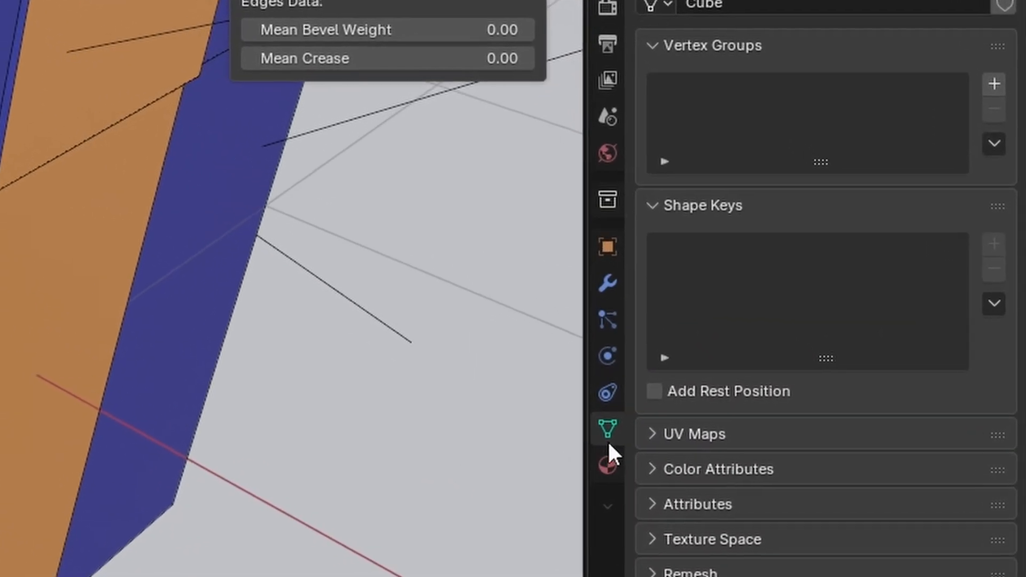
click(608, 464)
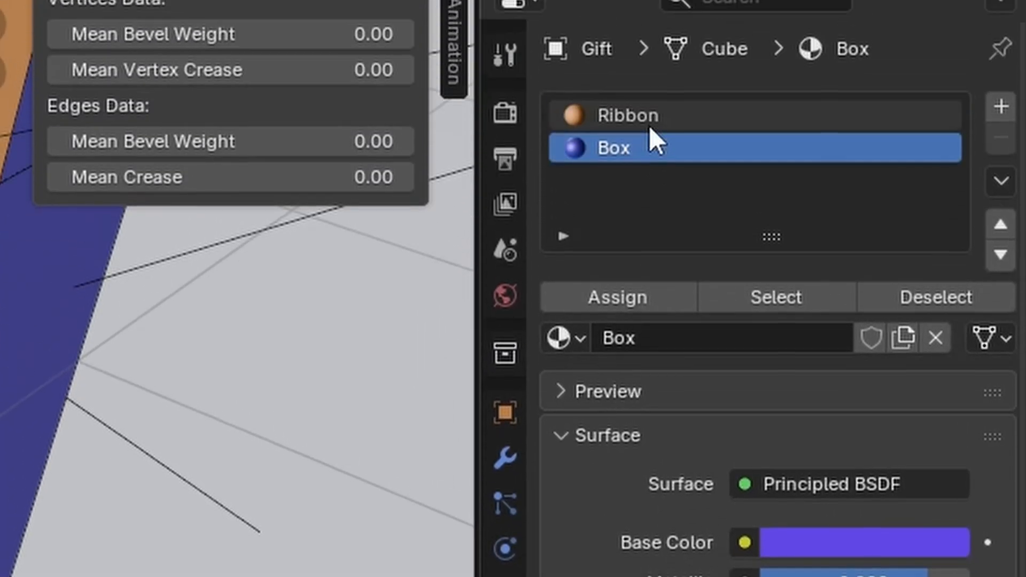
click(649, 113)
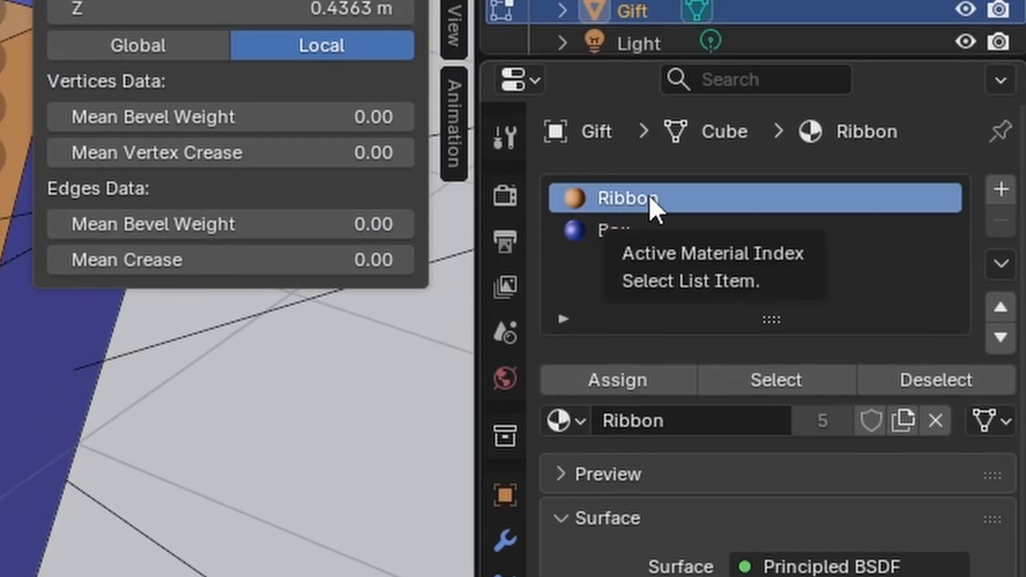
click(604, 304)
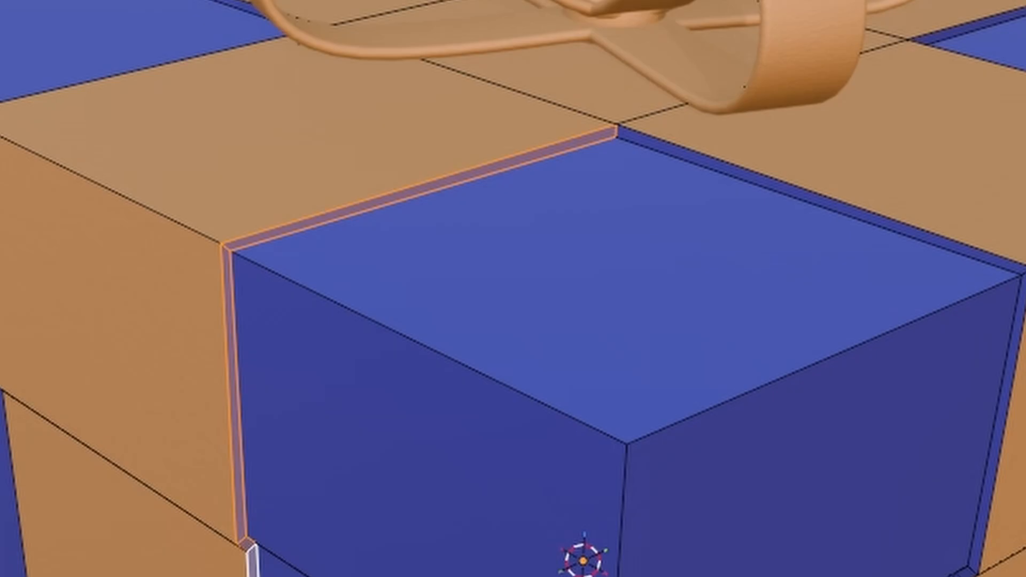
Step: Clear the selection, select the narrow side faces along the right ribbon band's edge at the front corner, and assign them the Ribbon material
key(alt+a)
click(866, 161)
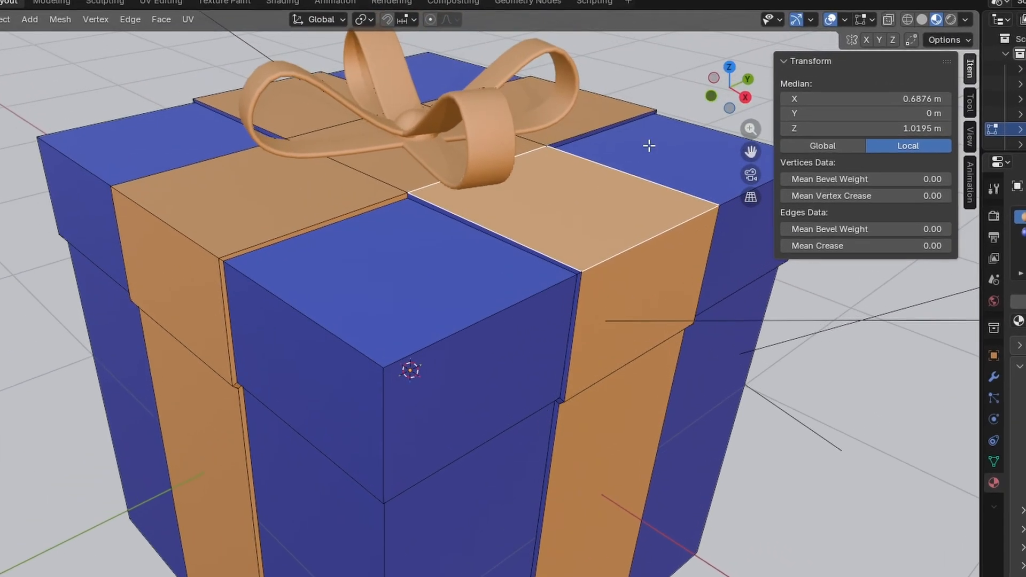
scroll(535, 152, up, 5)
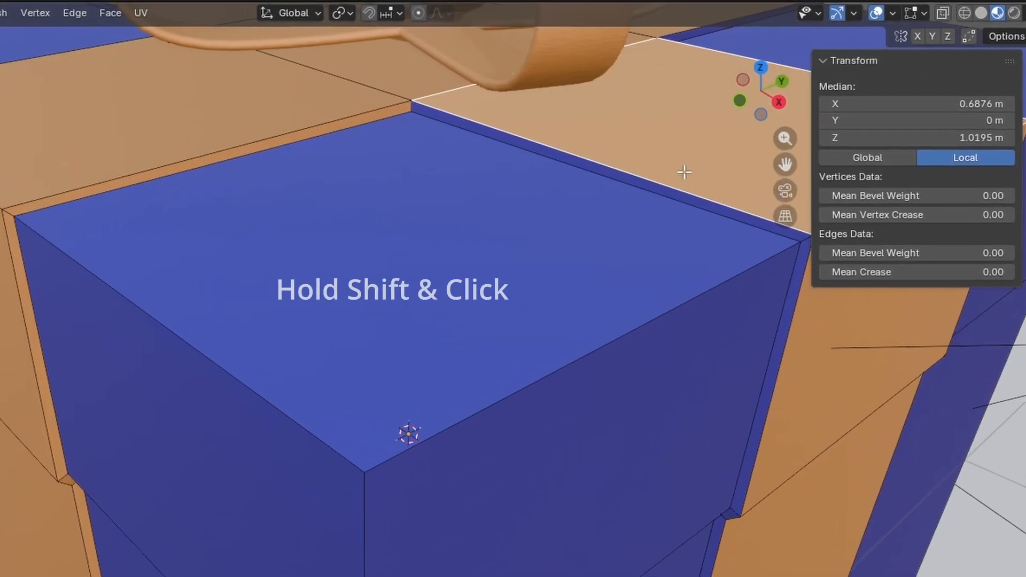
shift+click(625, 178)
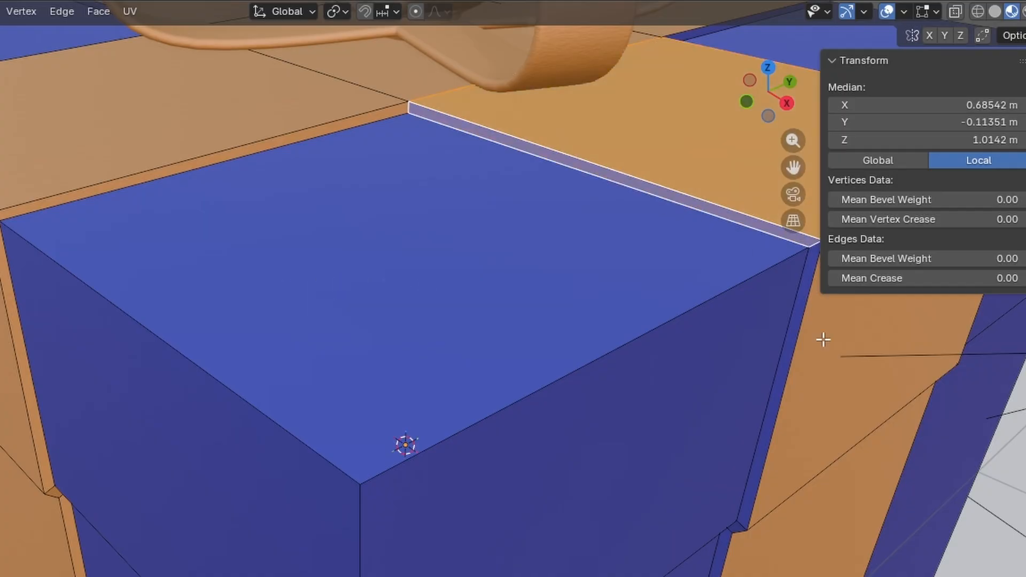
shift+click(796, 331)
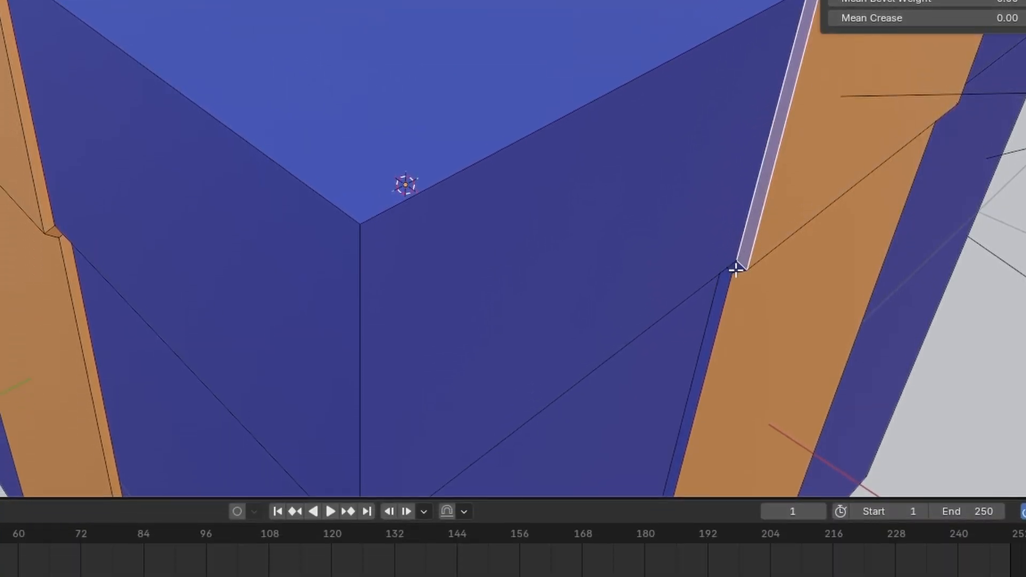
shift+click(736, 267)
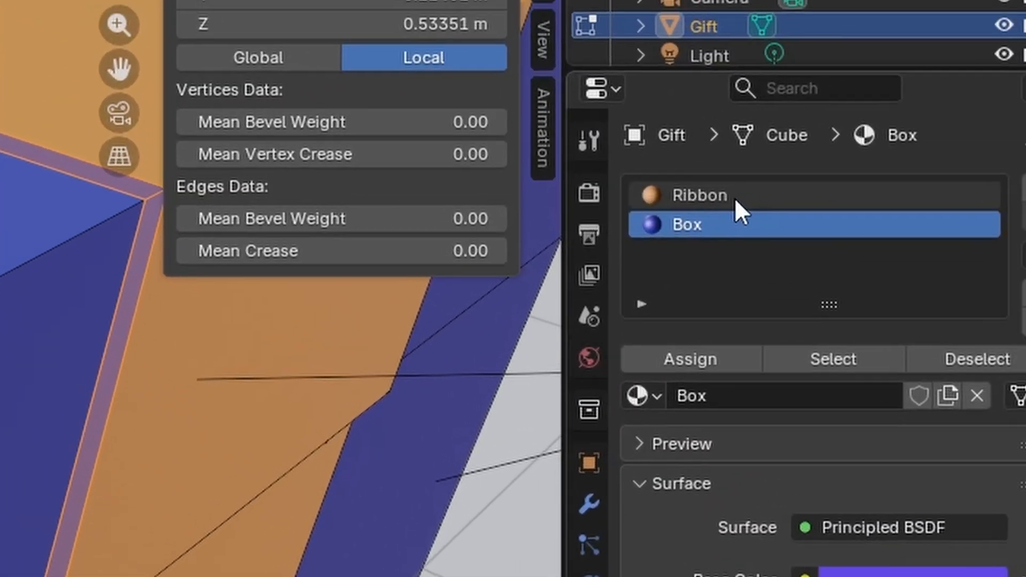
click(936, 97)
click(678, 386)
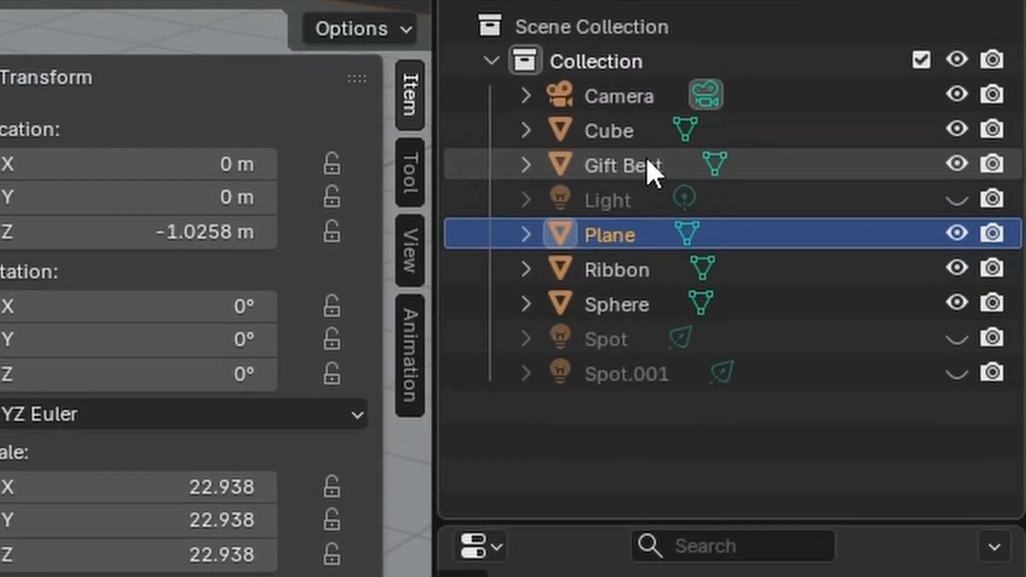
Step: Join the gift box object and the Ribbon object into one mesh, with Ribbon as the active object
click(648, 163)
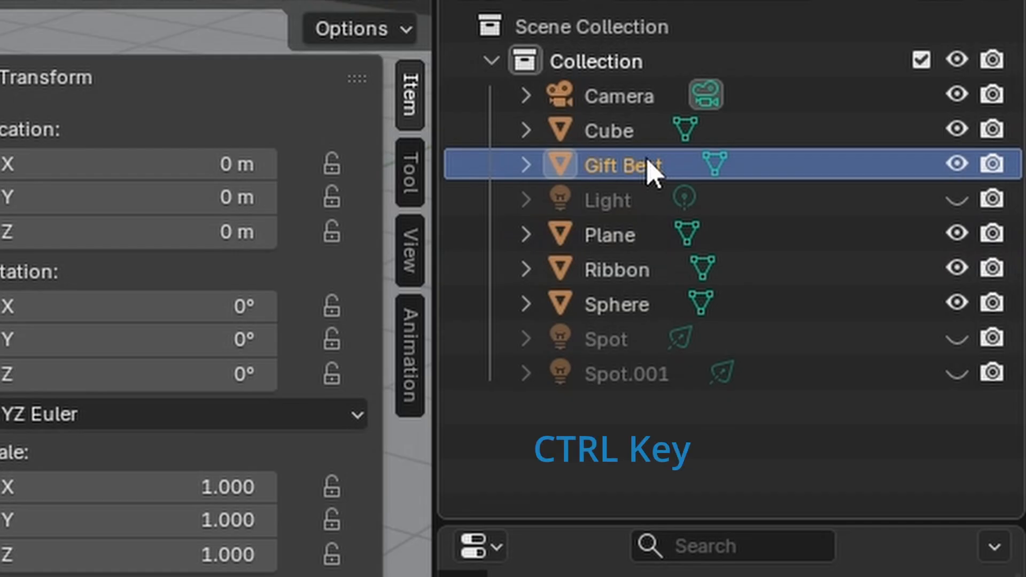
ctrl+click(653, 266)
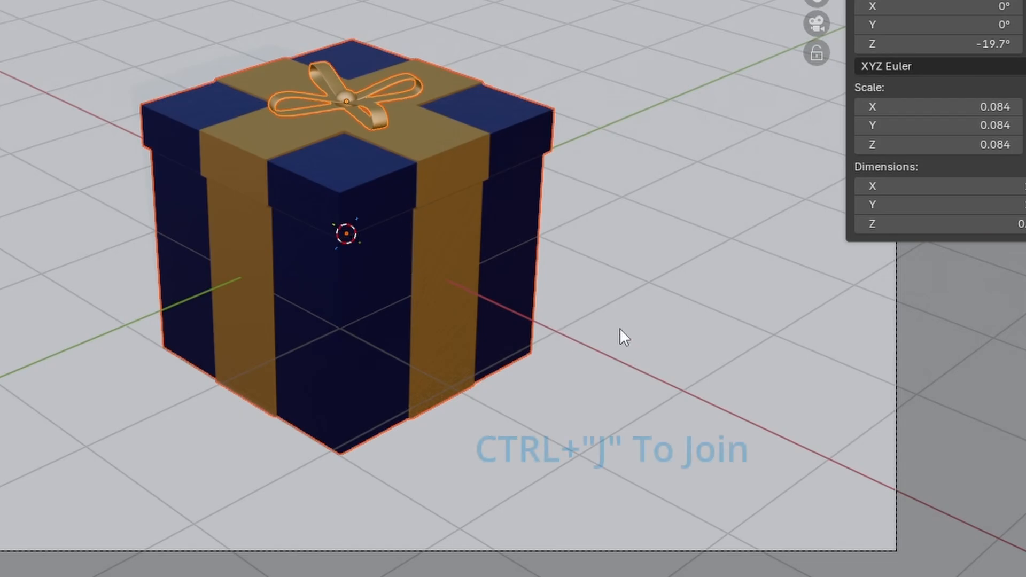
key(ctrl+j)
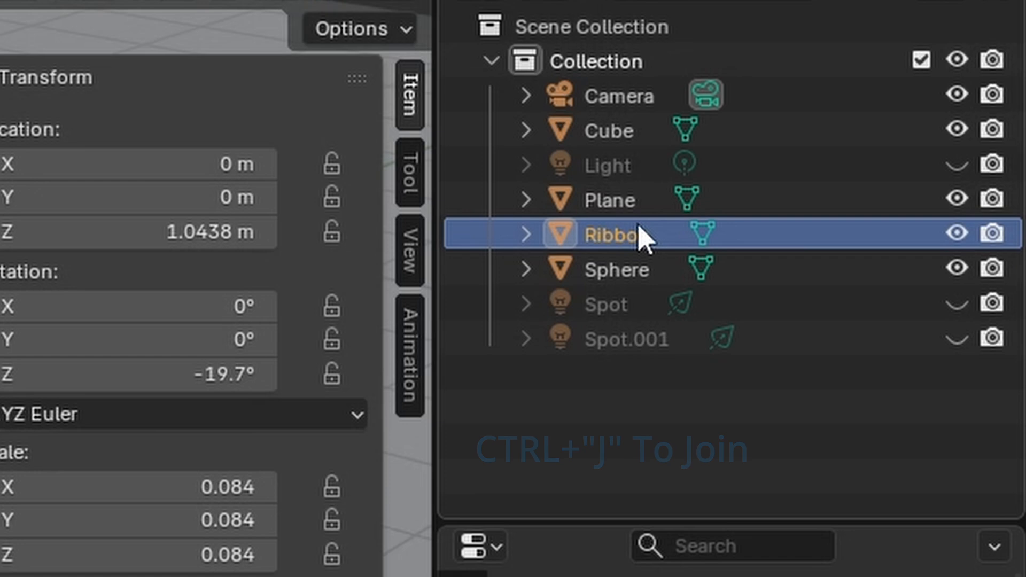
Step: Rename the joined object as Gift and move it freely in the camera view
double_click(641, 236)
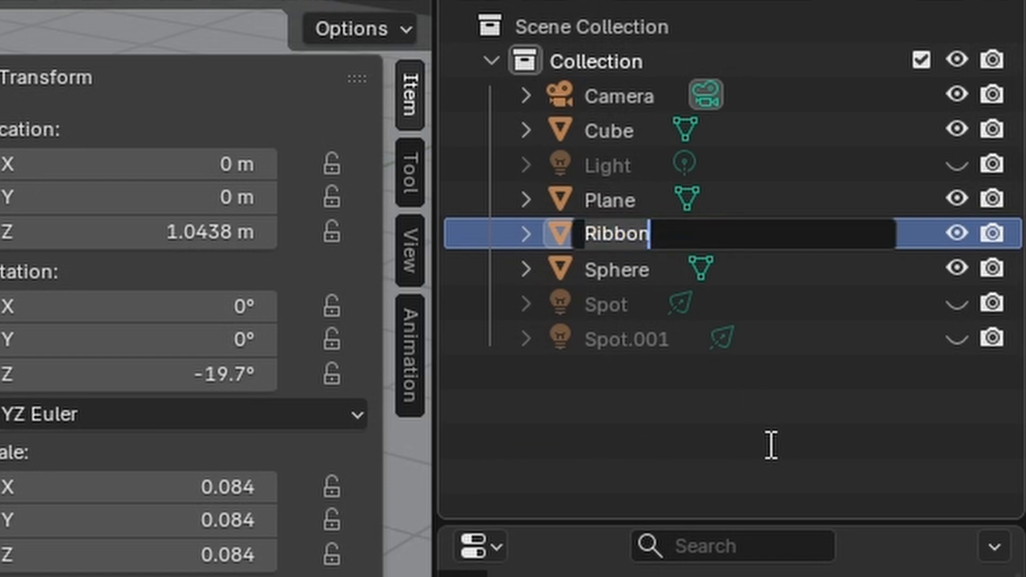
key(BackSpace)
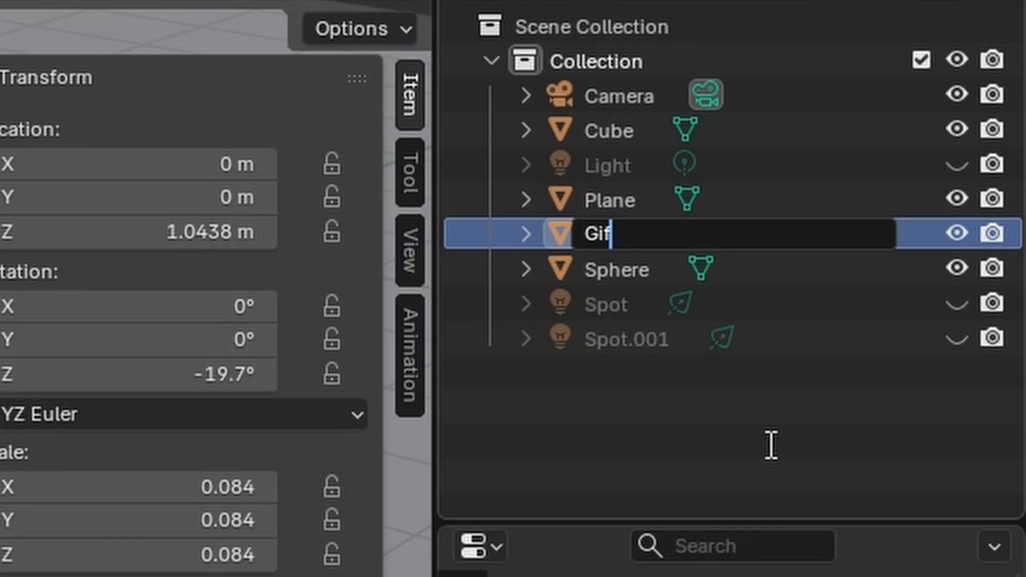
text(Gift)
key(Return)
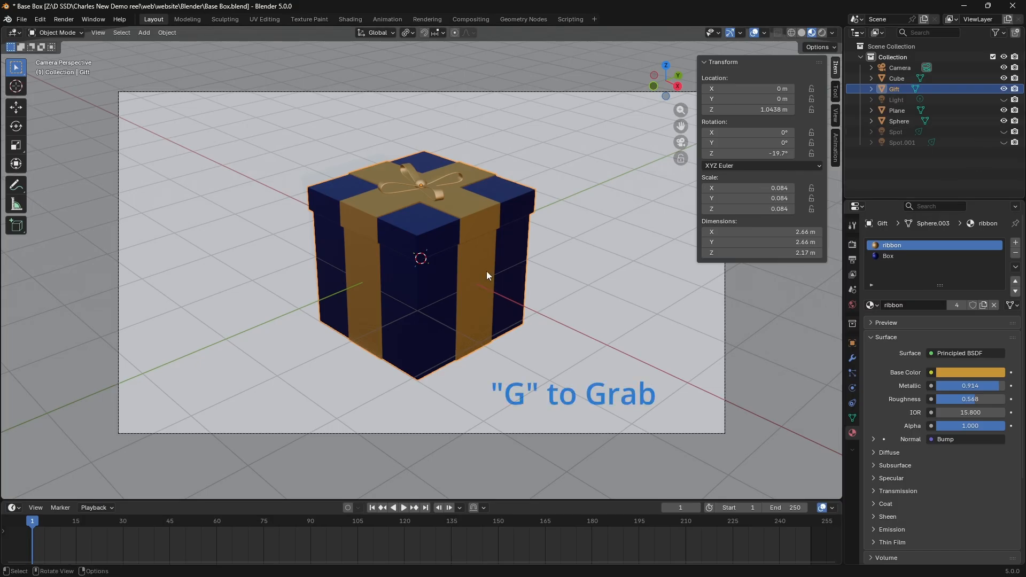
key(g)
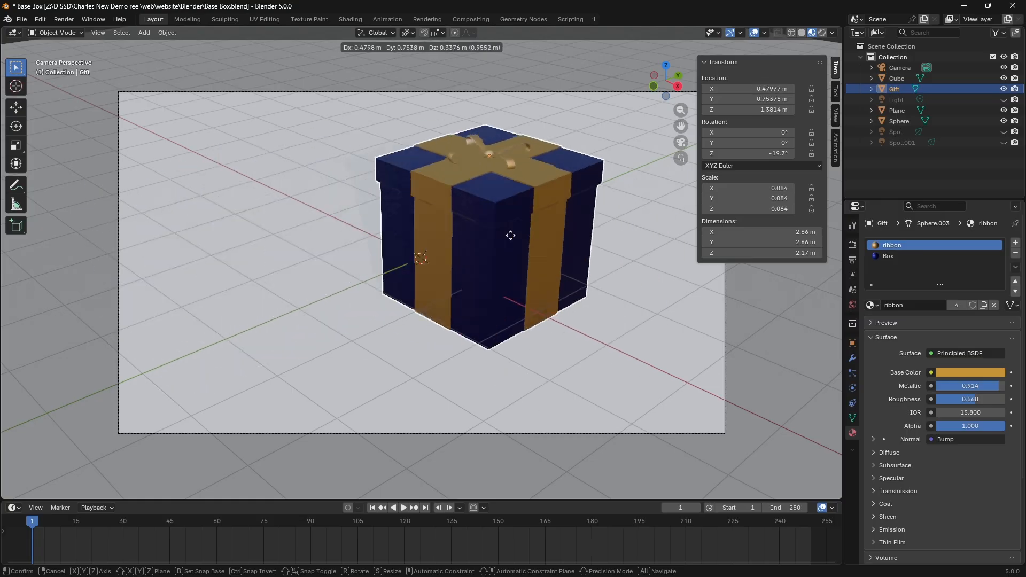
click(474, 256)
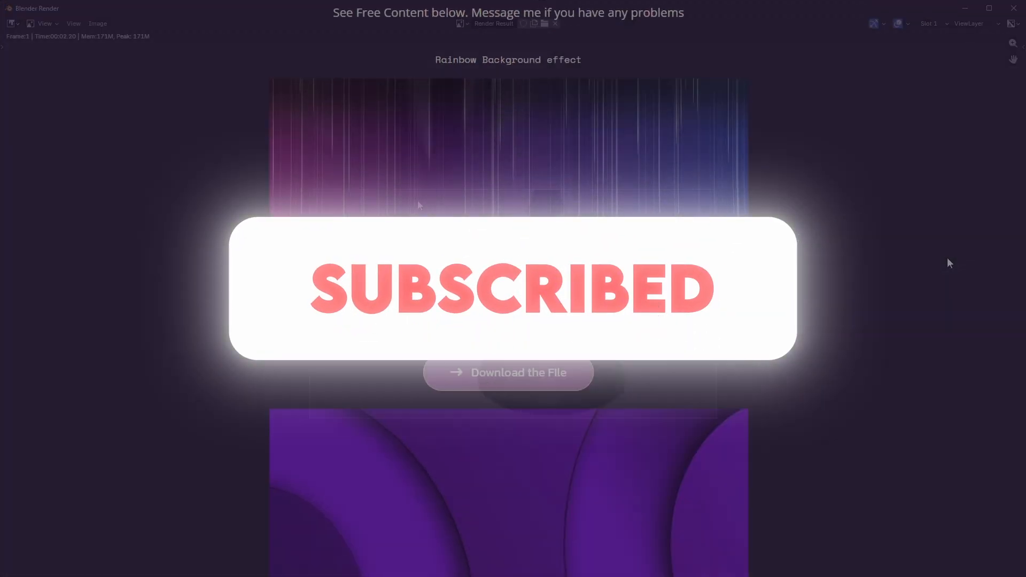
scroll(949, 262, down, 10)
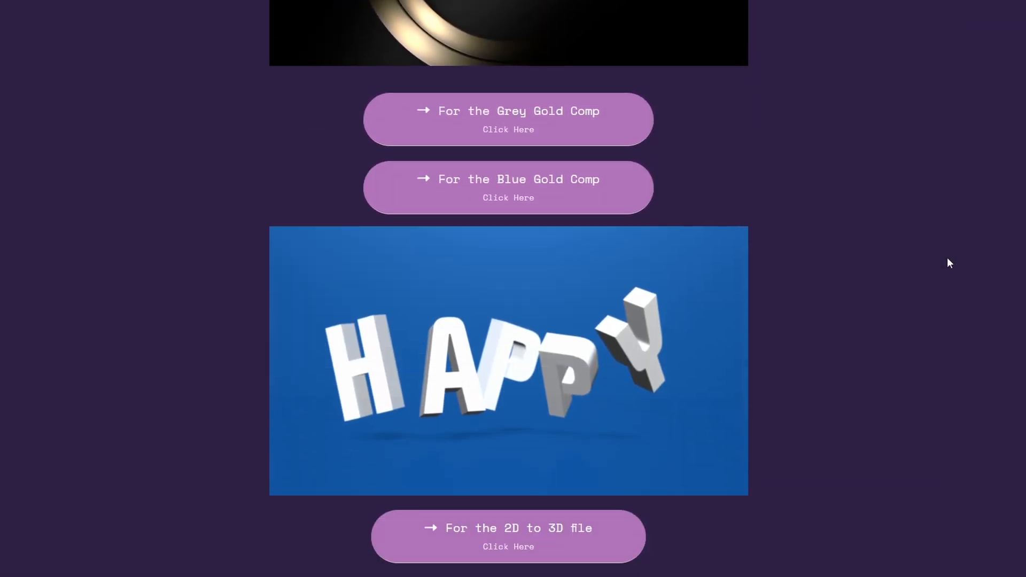
scroll(948, 259, down, 8)
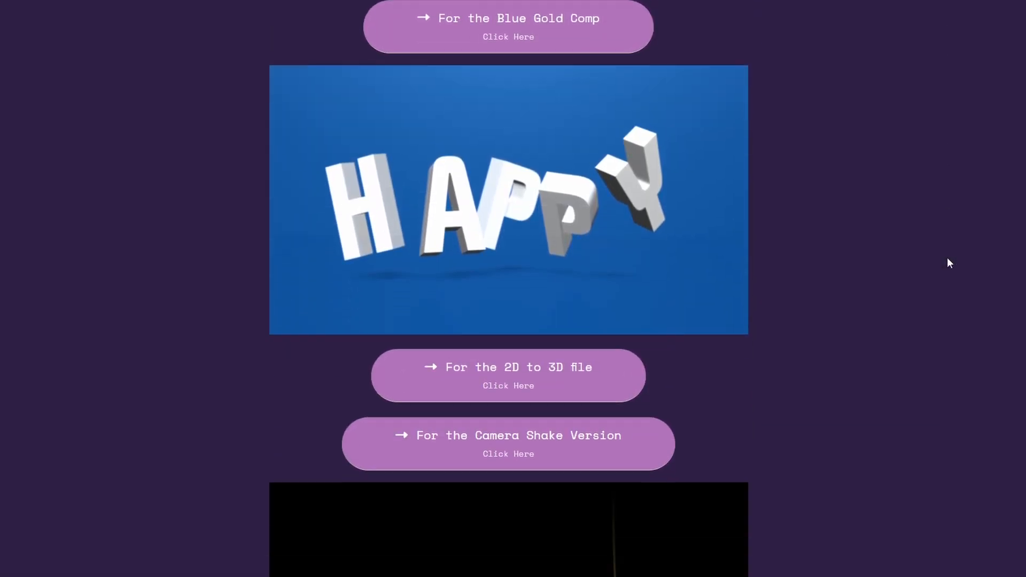
scroll(945, 258, down, 6)
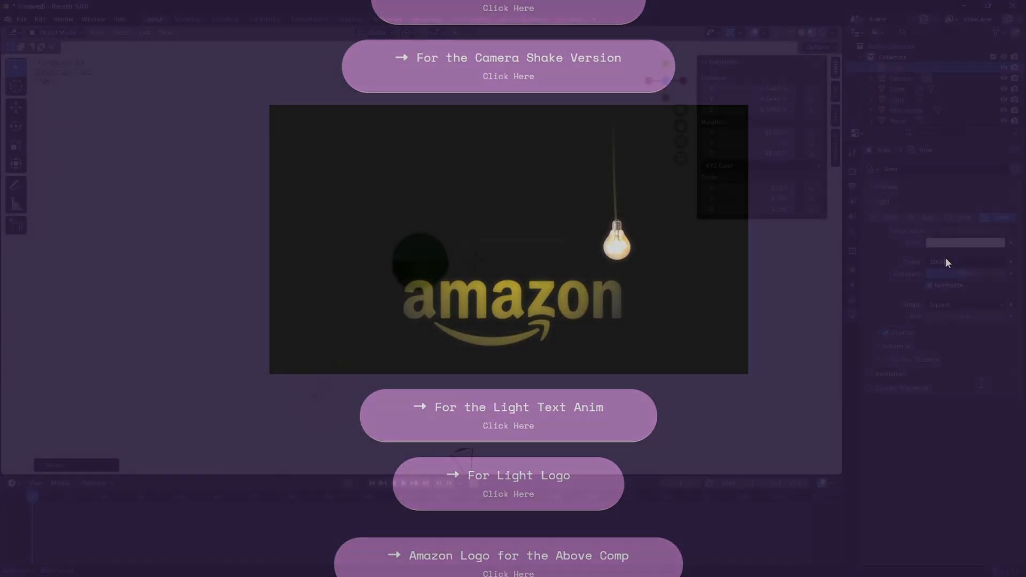